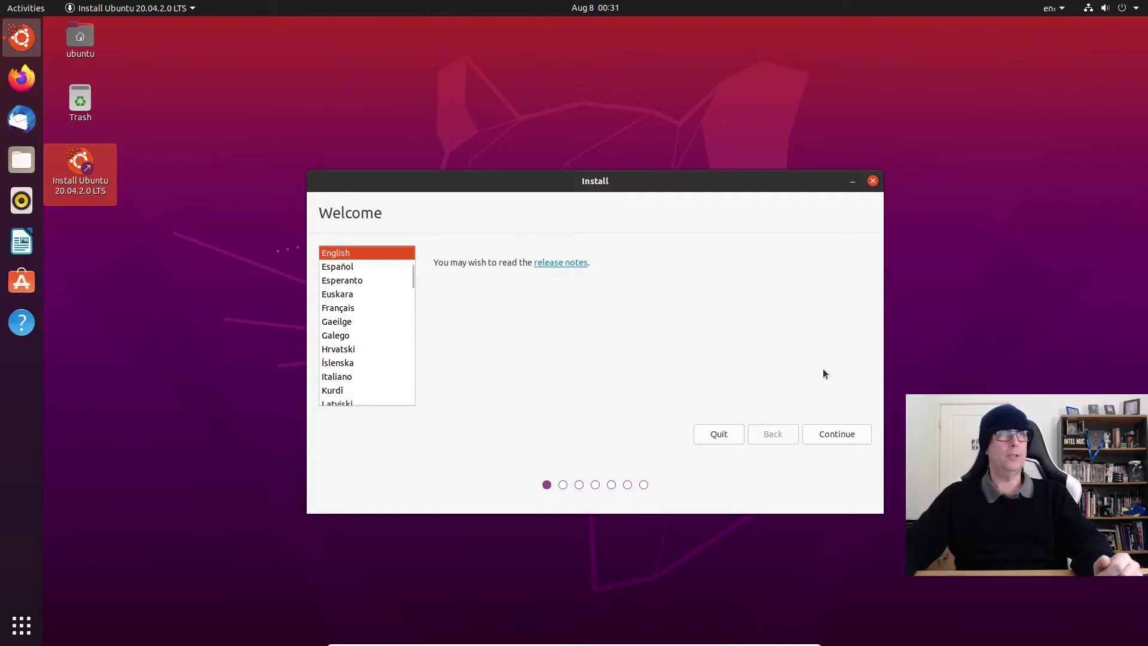
Step: Keep English as the installer language and English (US) as the keyboard layout
left_click(834, 435)
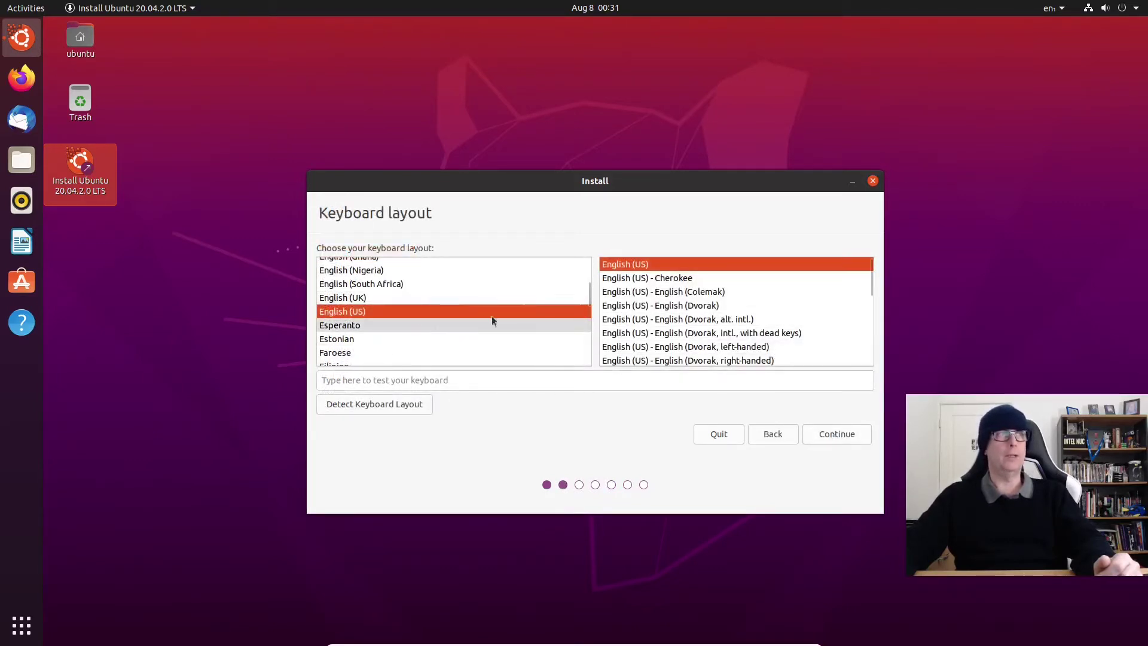
left_click(837, 434)
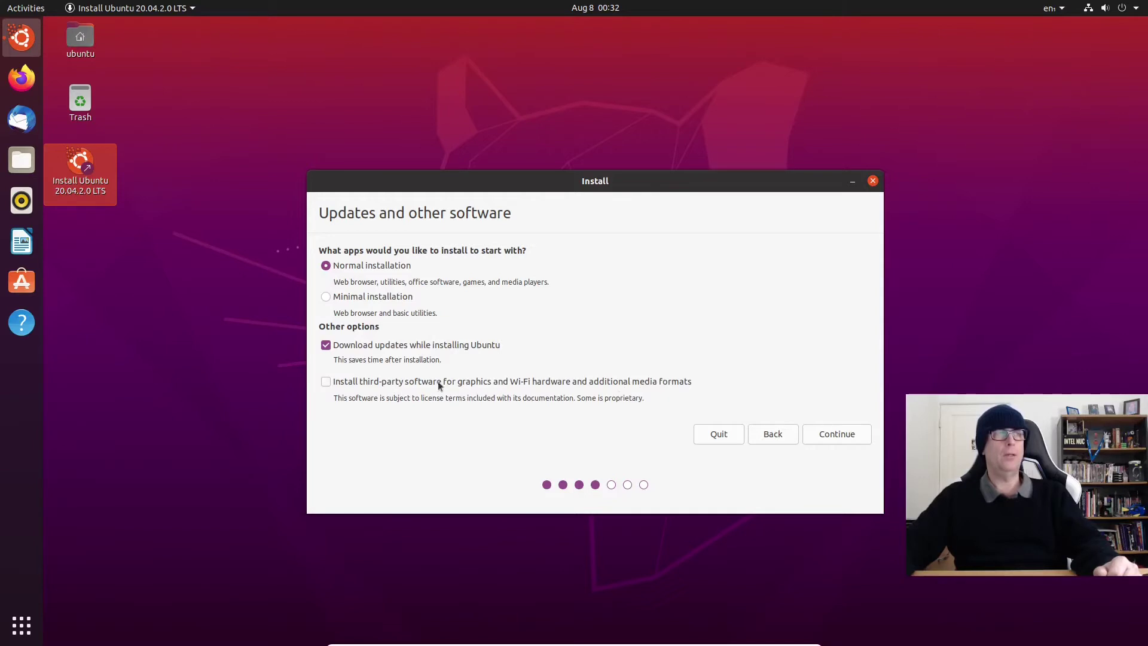
Step: Enable third-party software for graphics, Wi-Fi and media formats, then continue
left_click(325, 382)
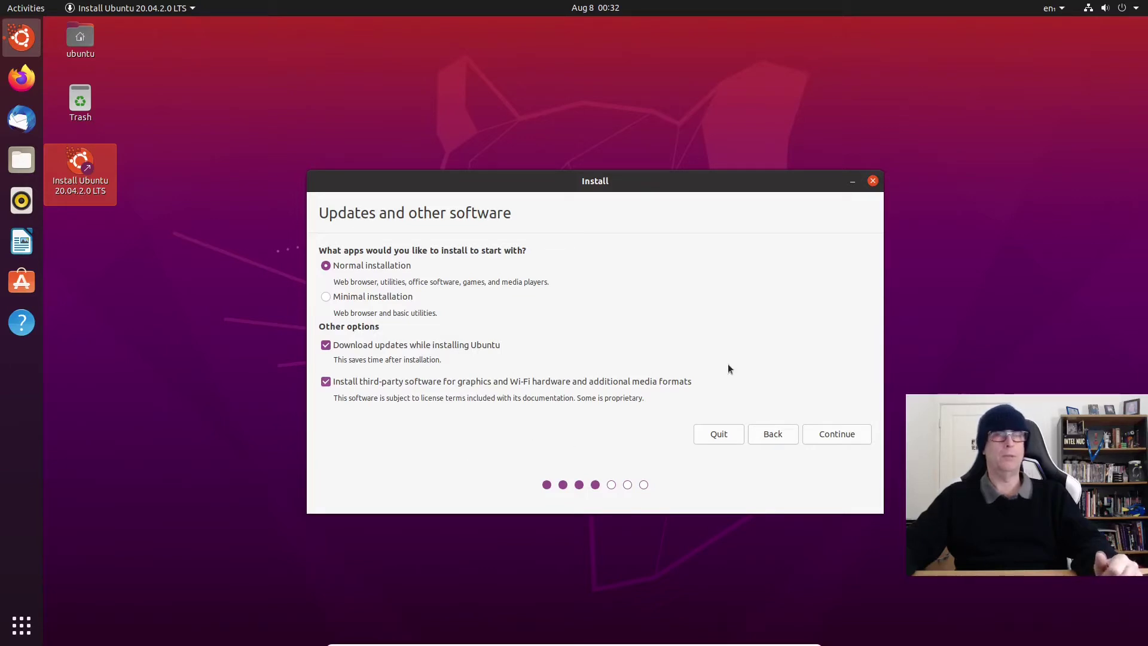
left_click(846, 438)
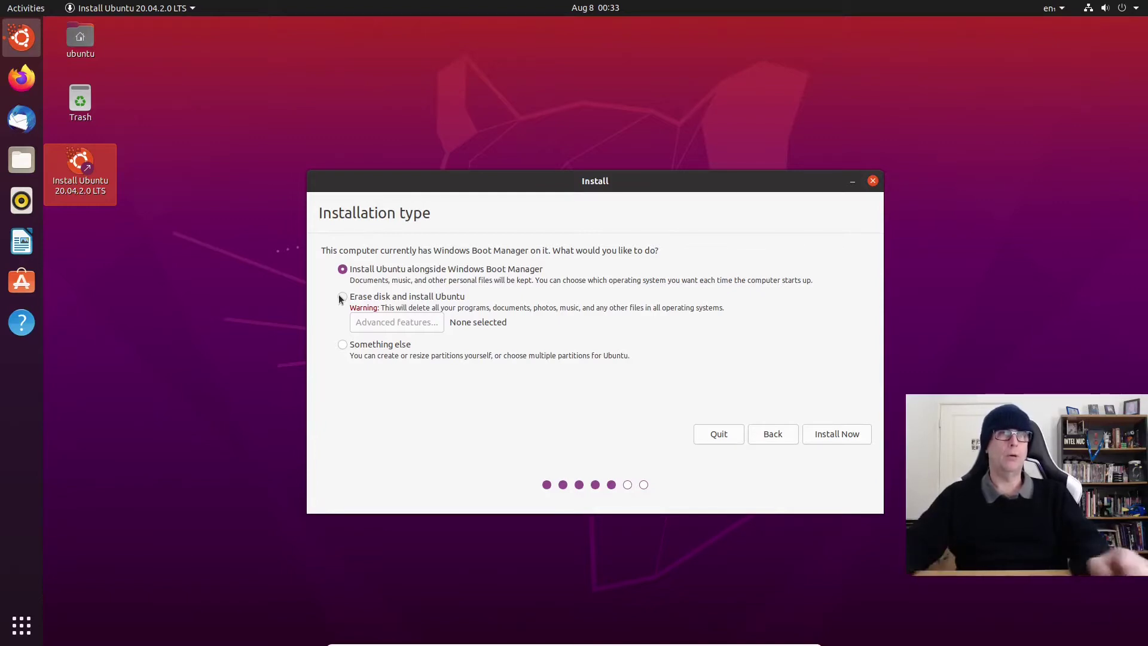
Step: Choose 'Something else' and select the 32212 MB free space in /dev/sda's partition table
left_click(342, 345)
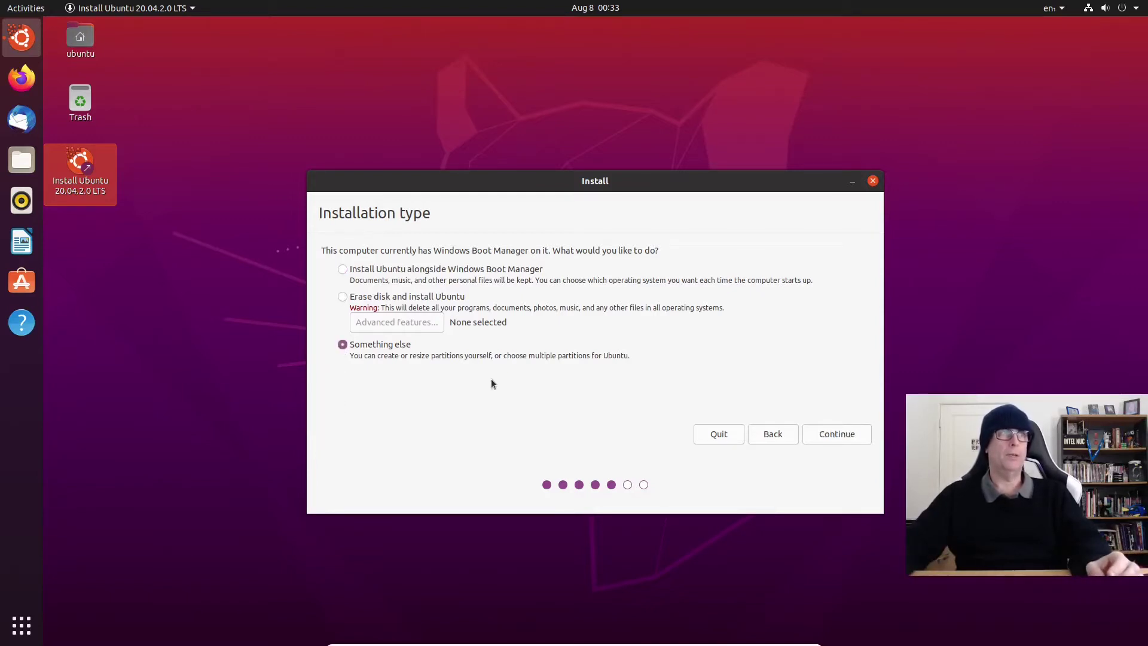
left_click(855, 440)
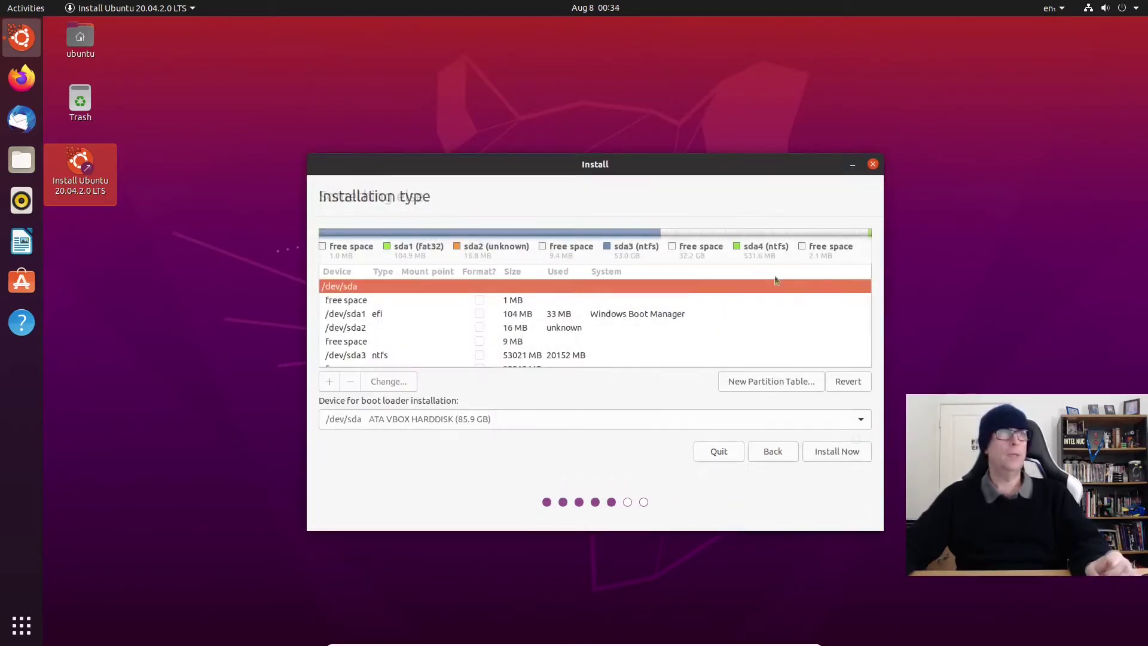
scroll(422, 311, "down", 1)
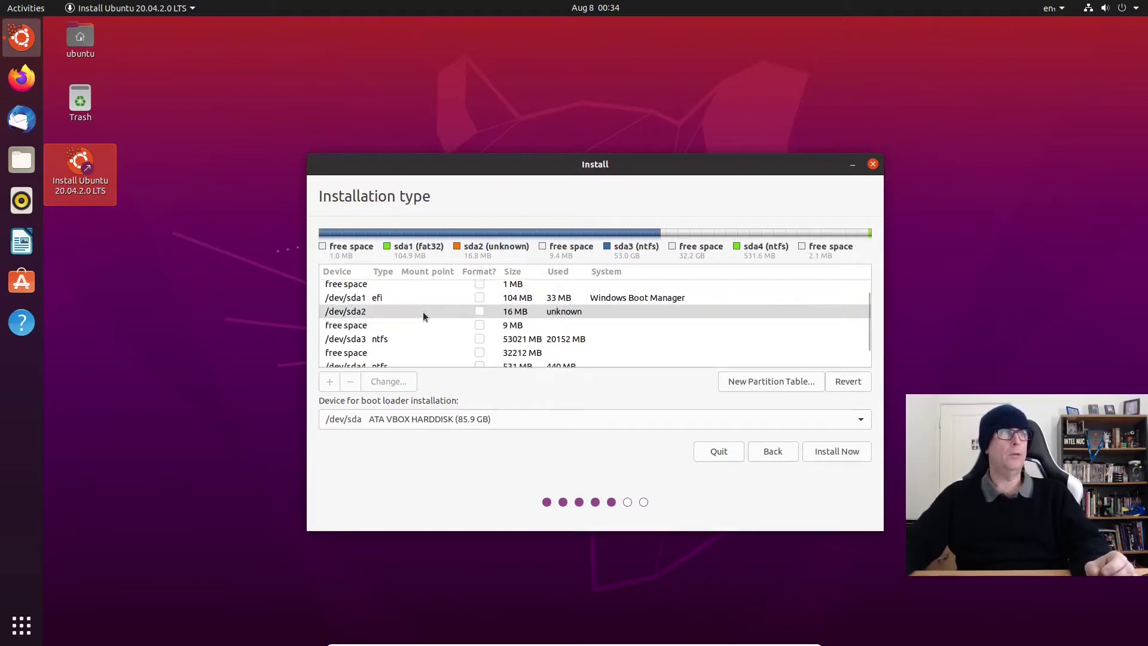
scroll(422, 311, "down", 1)
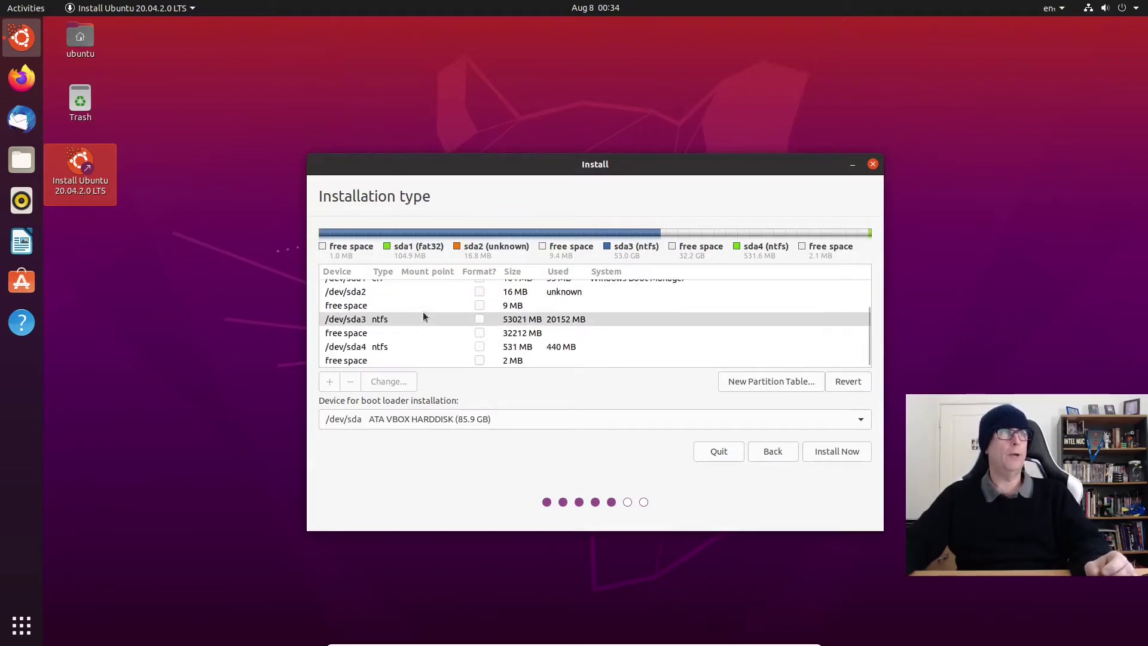
left_click(355, 337)
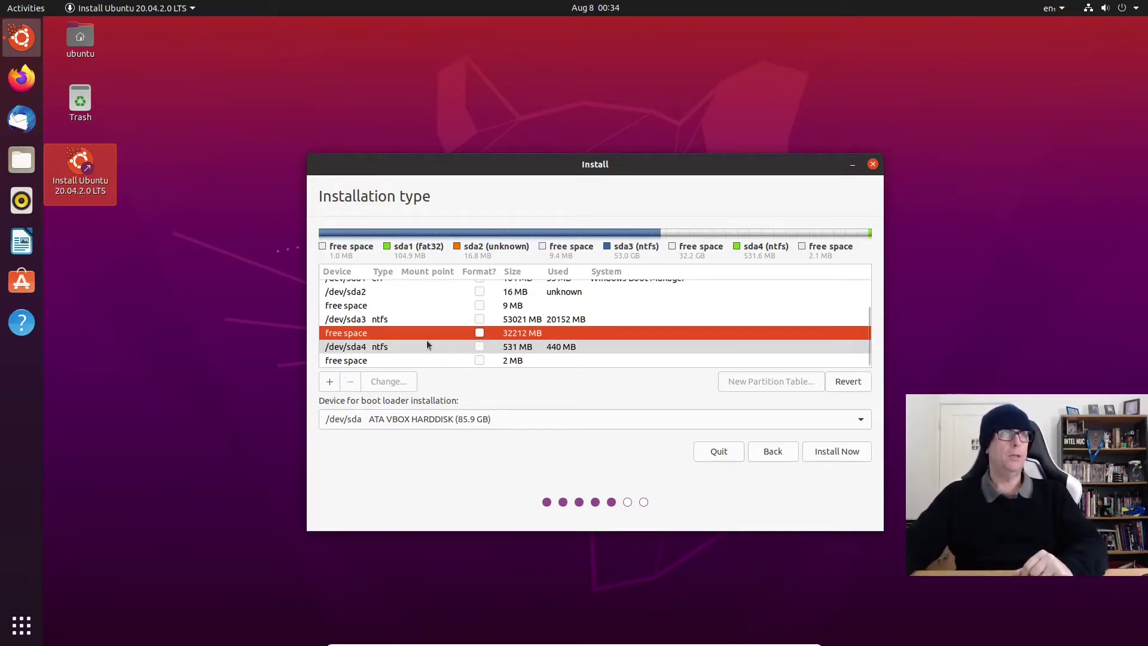
scroll(426, 339, "up", 3)
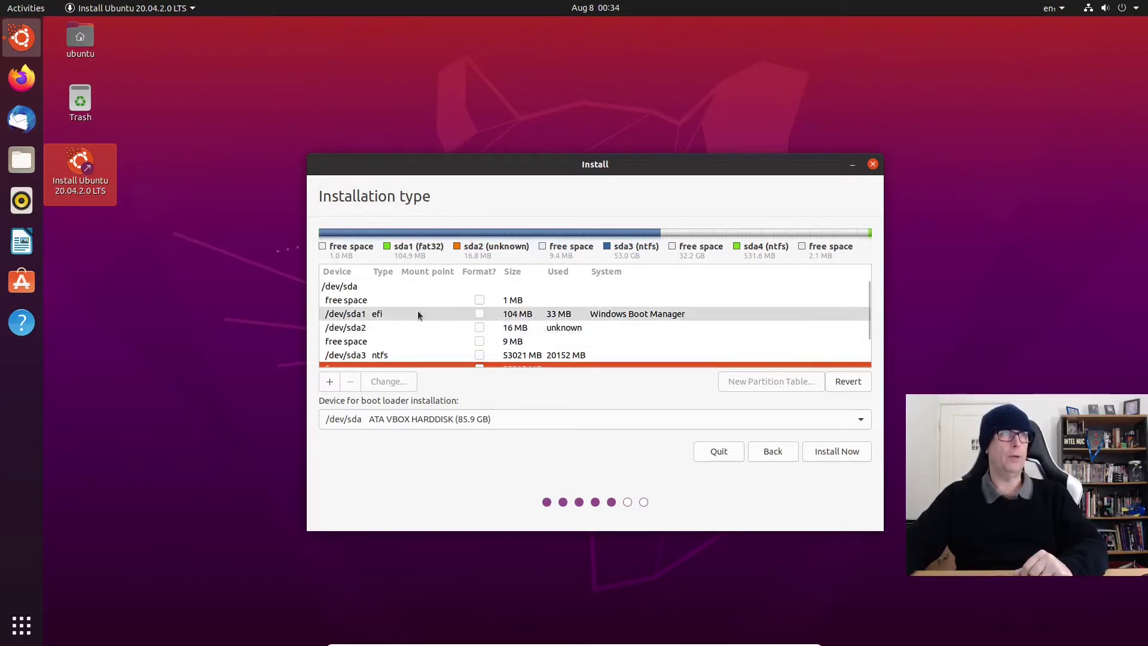
scroll(418, 313, "down", 3)
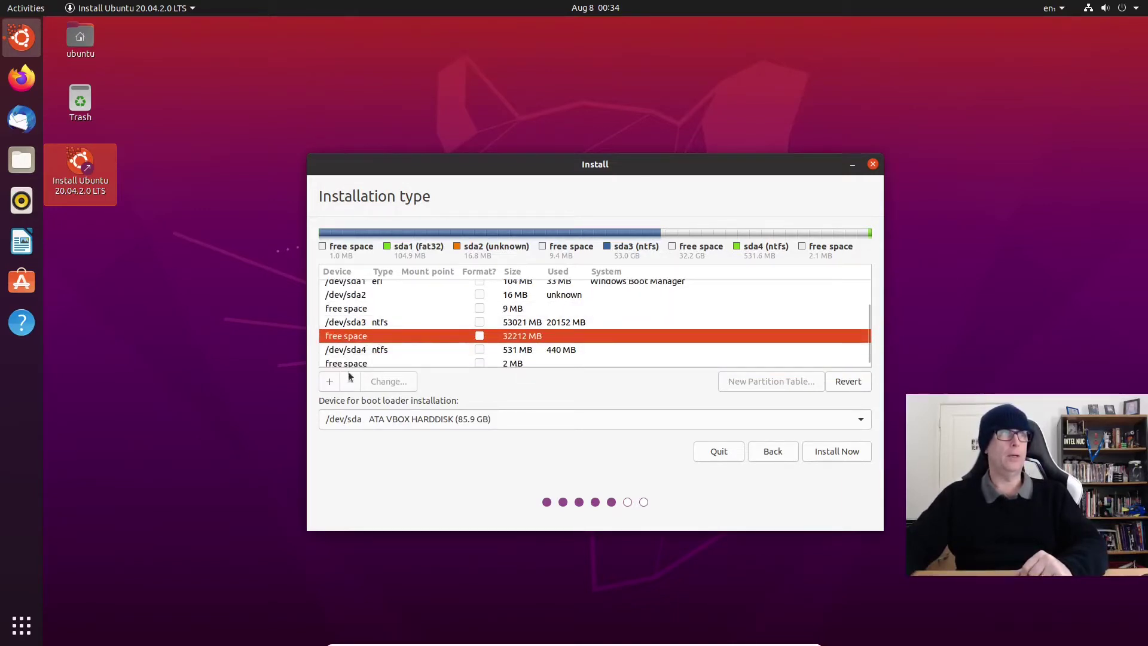
double_click(410, 337)
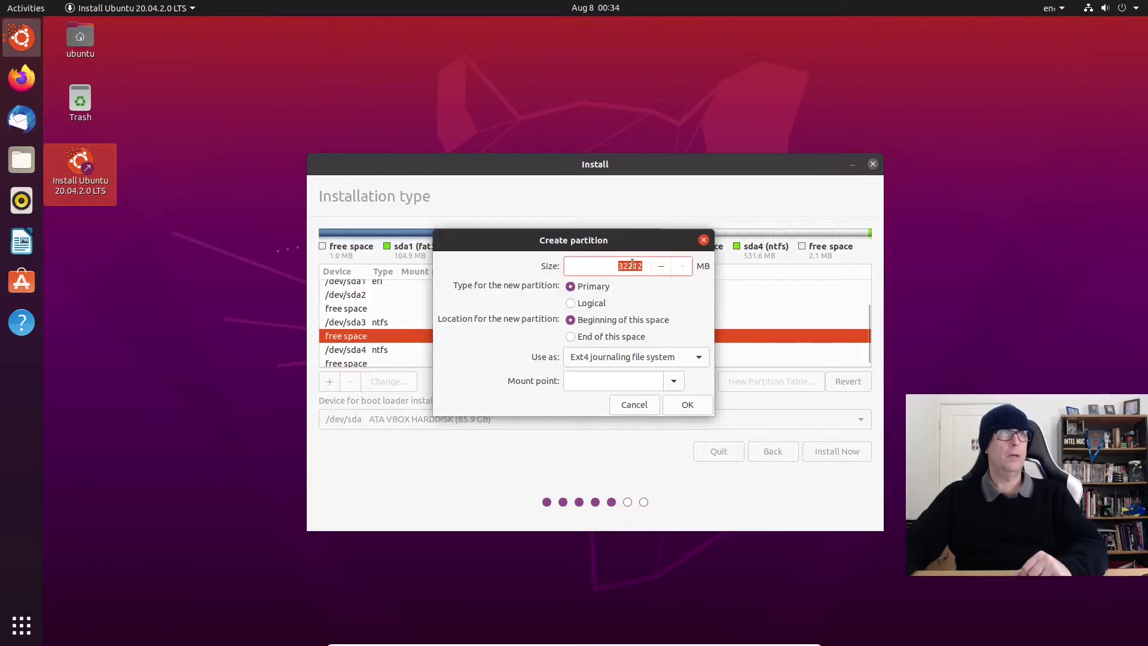
type("51")
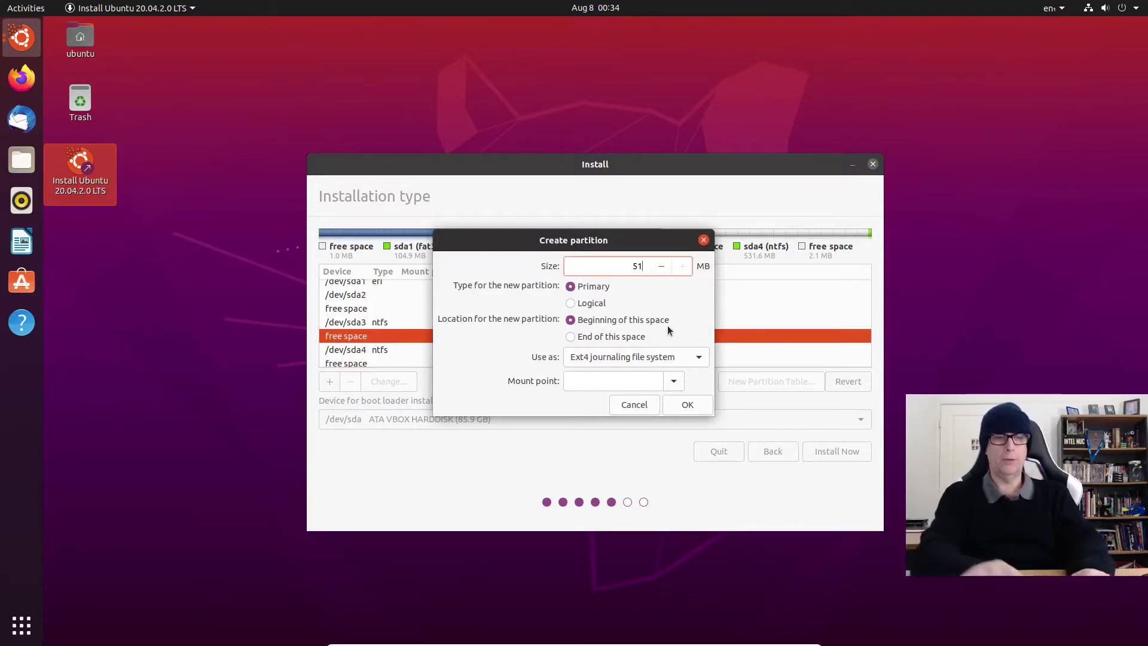
type("2")
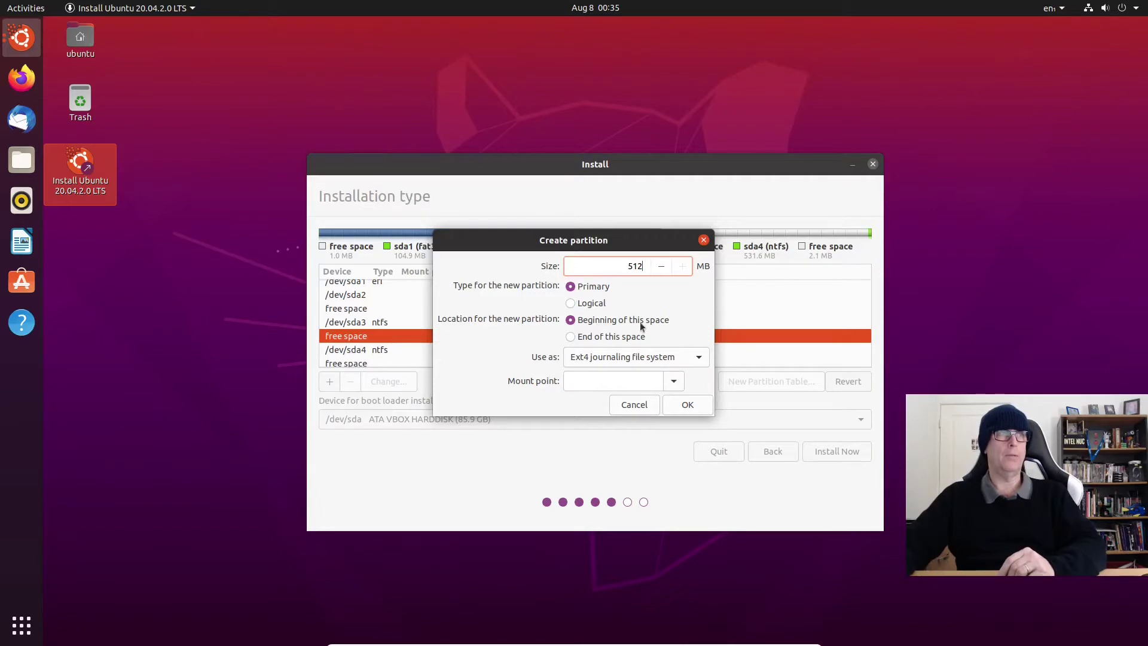
left_click(698, 357)
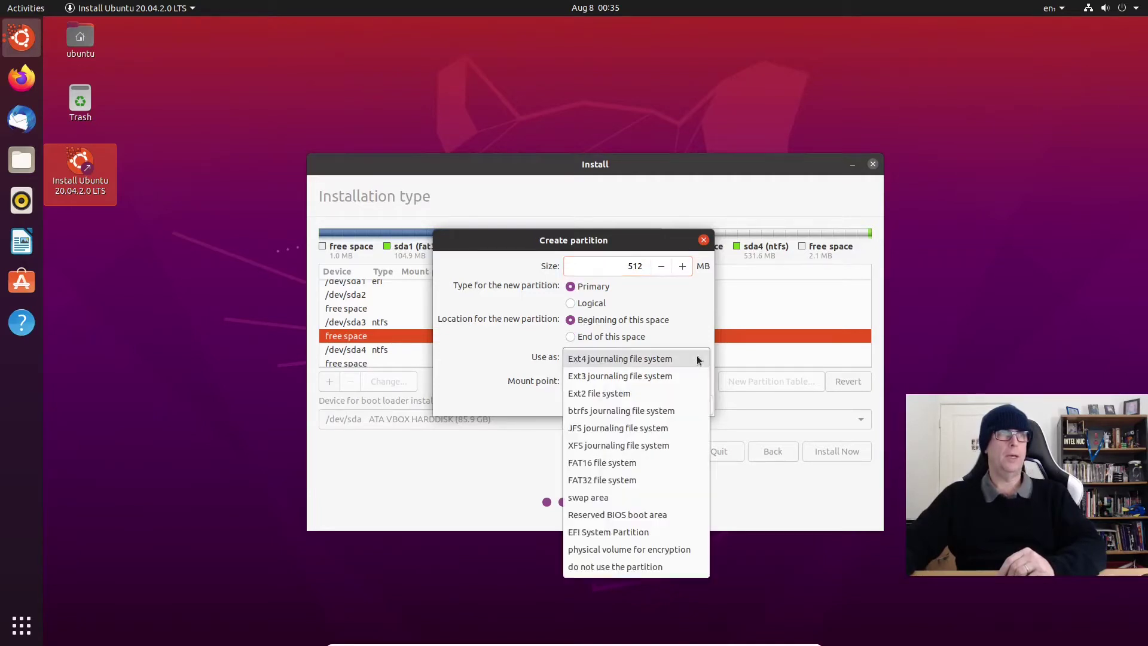
left_click(637, 482)
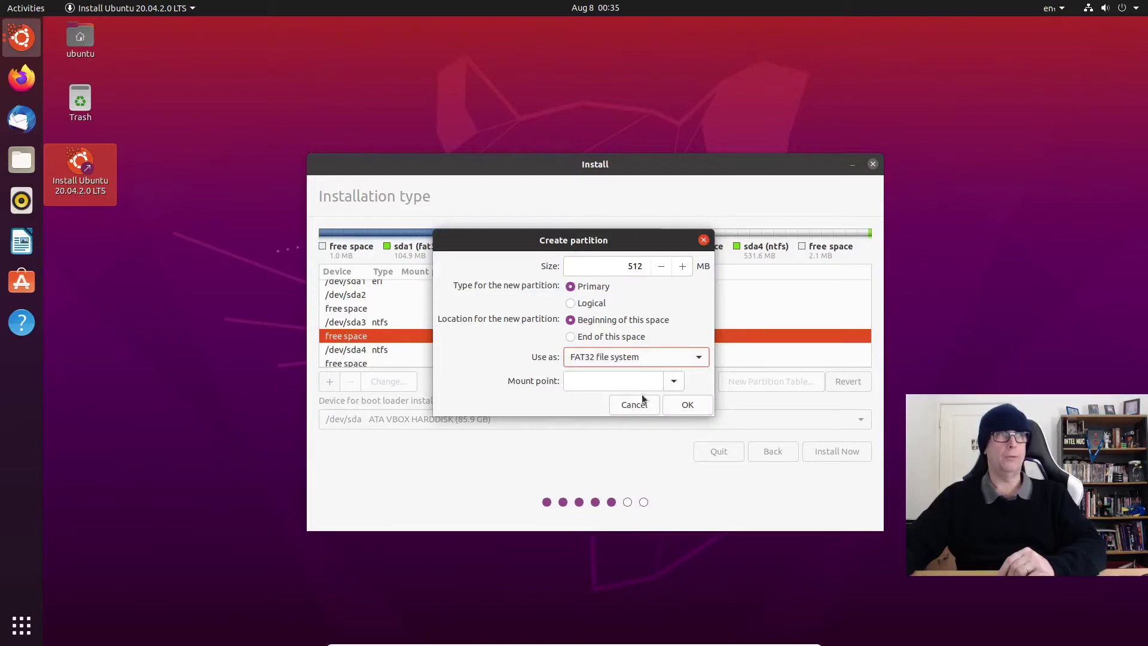
left_click(675, 376)
left_click(676, 377)
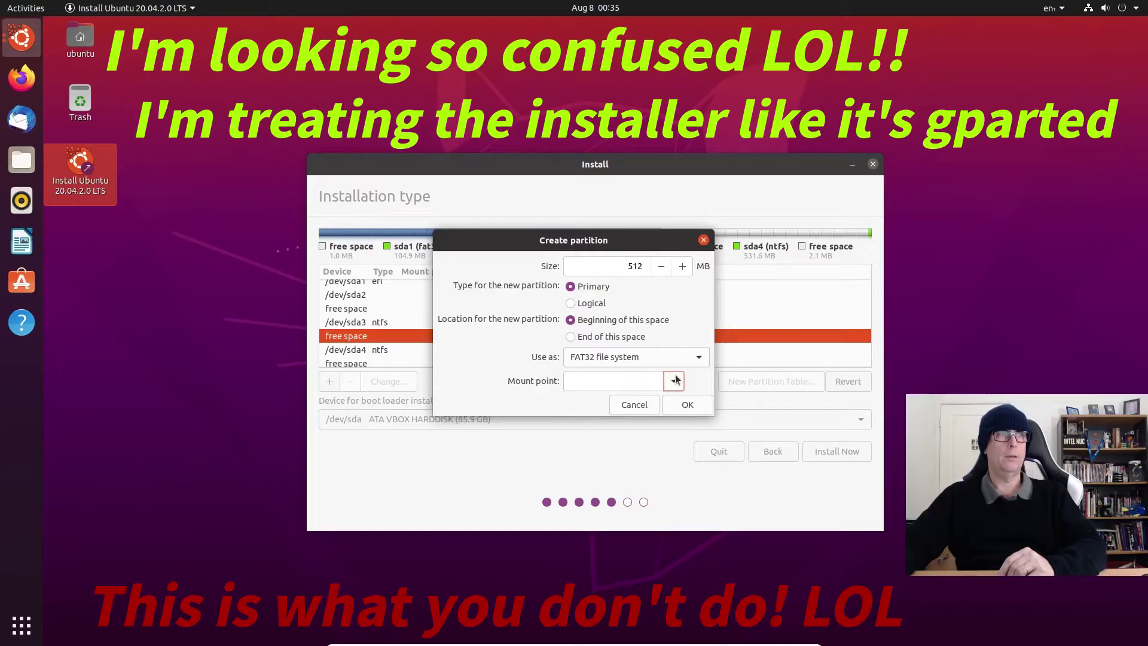
left_click(676, 380)
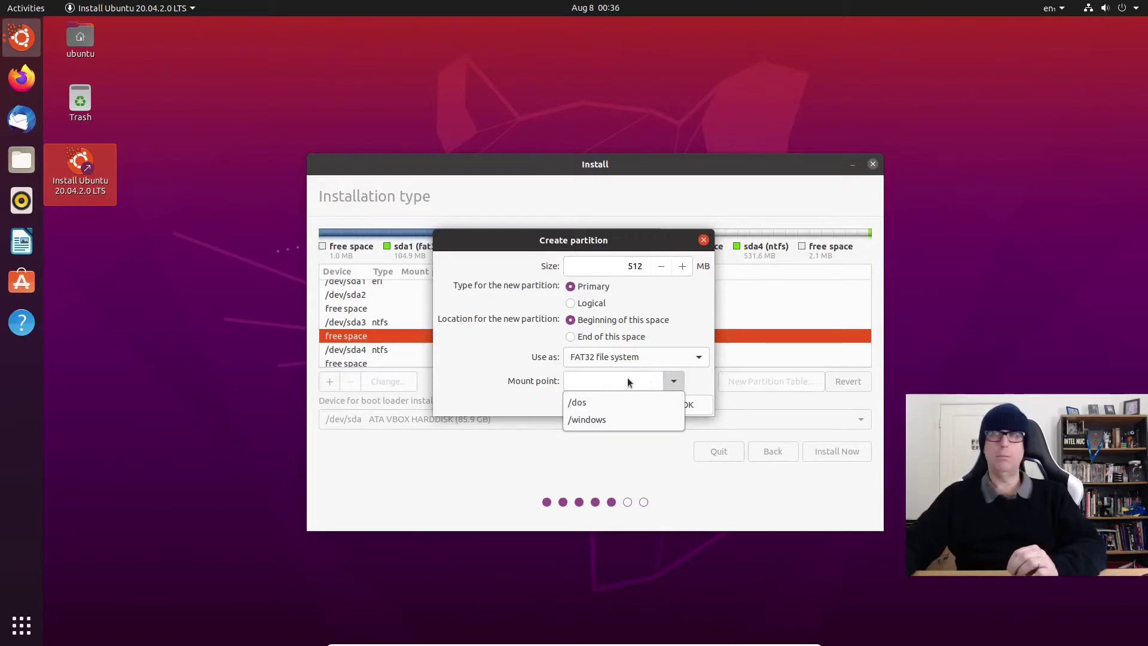
left_click(675, 382)
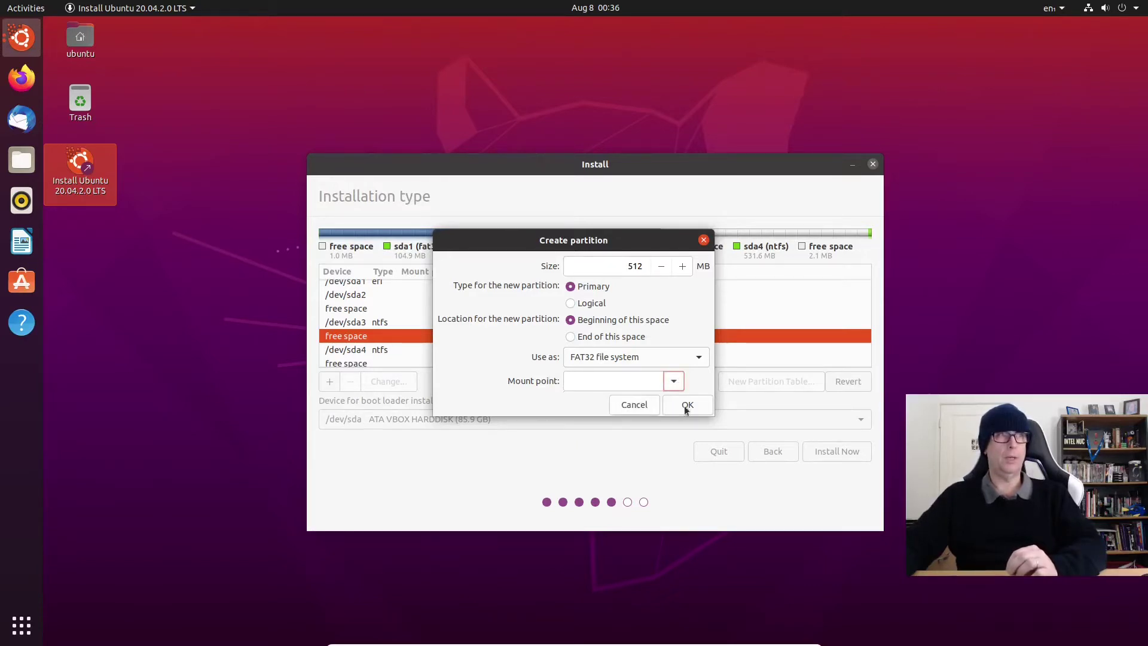
left_click(635, 406)
scroll(371, 354, "down", 1)
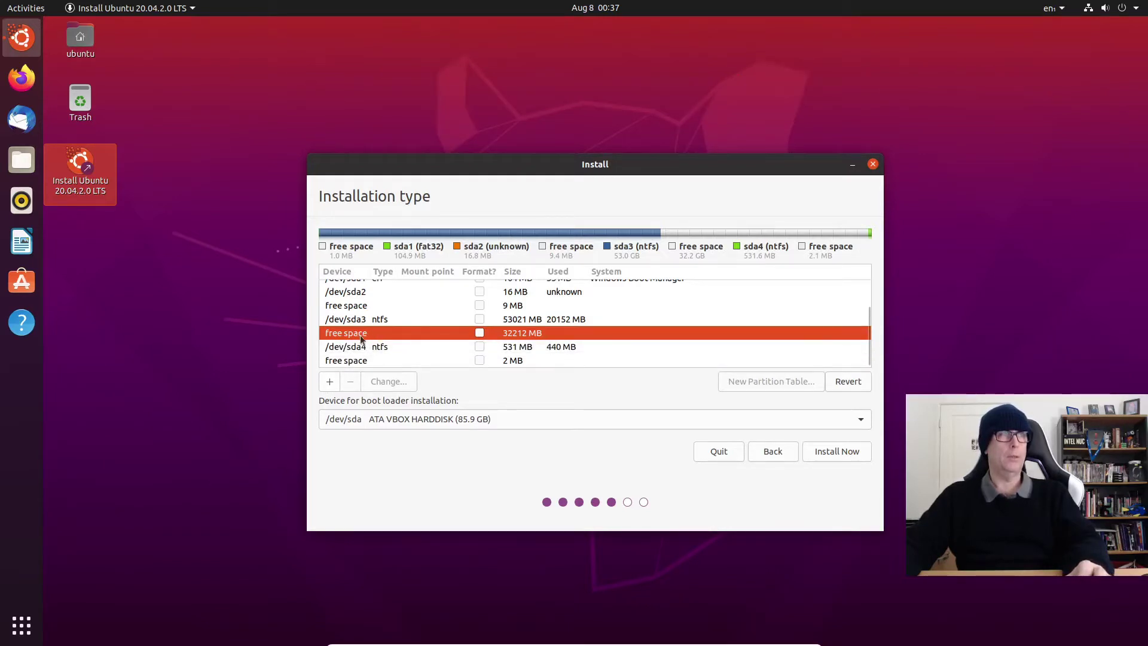
Step: Create a 512 MB EFI System Partition (/dev/sda5) from the 32212 MB free space
double_click(361, 339)
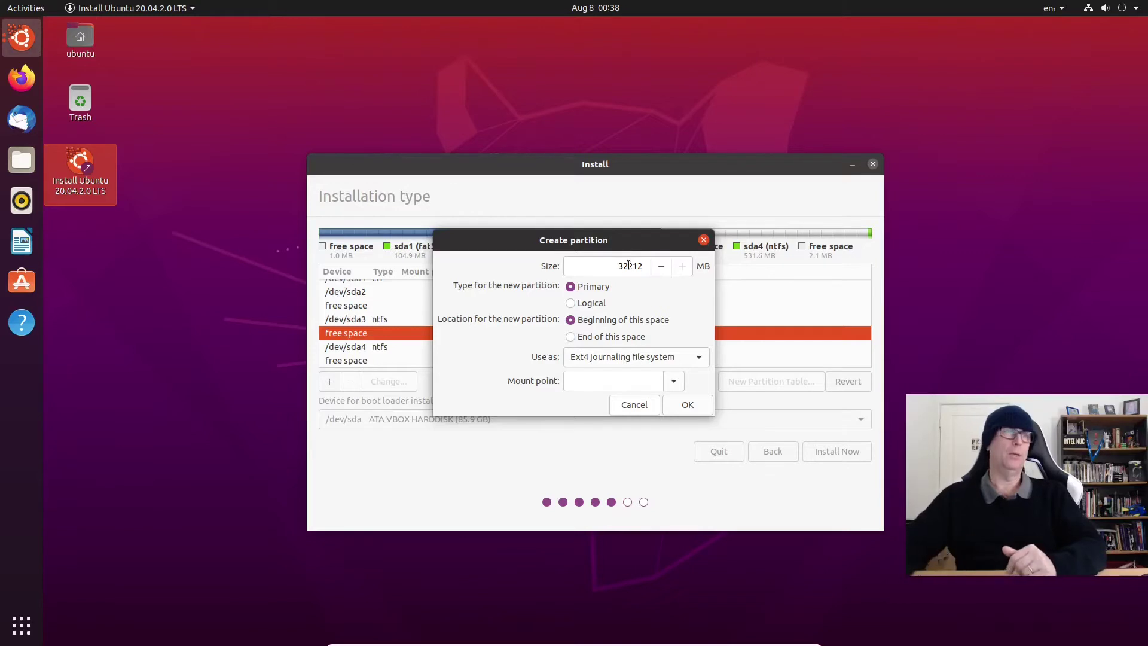
double_click(629, 265)
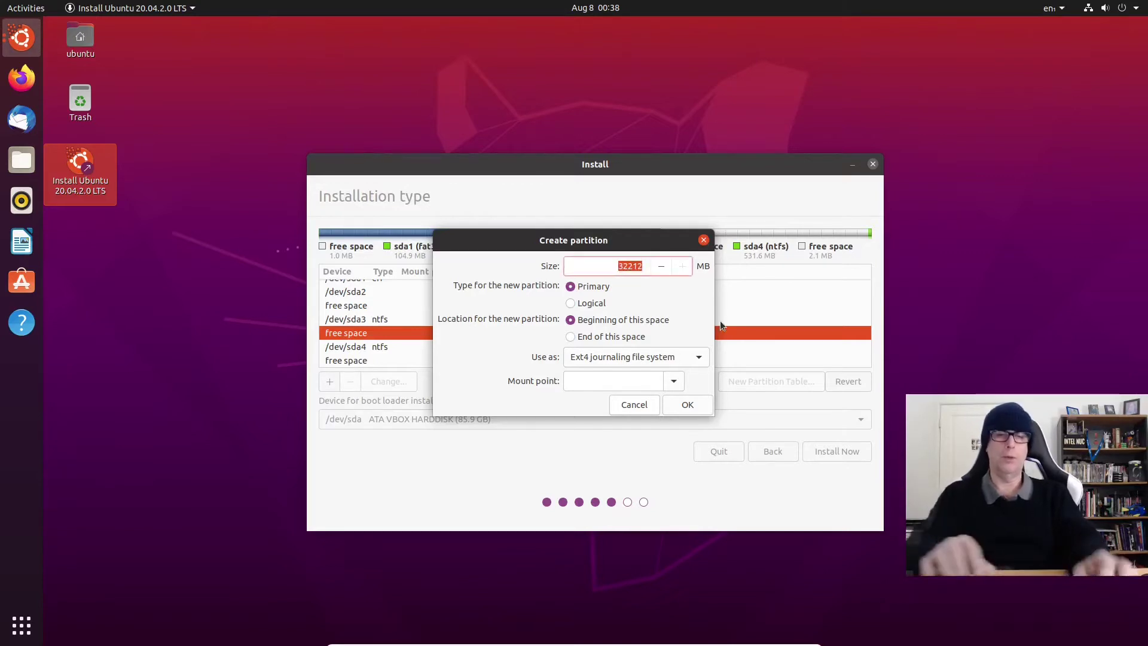
type("512")
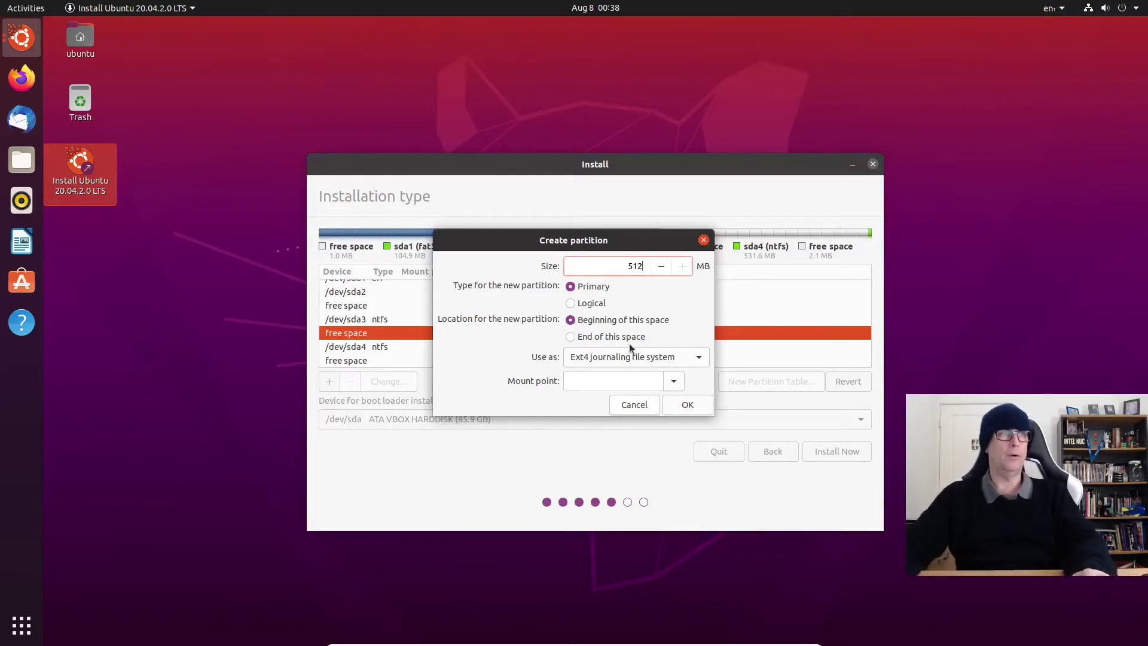
left_click(687, 357)
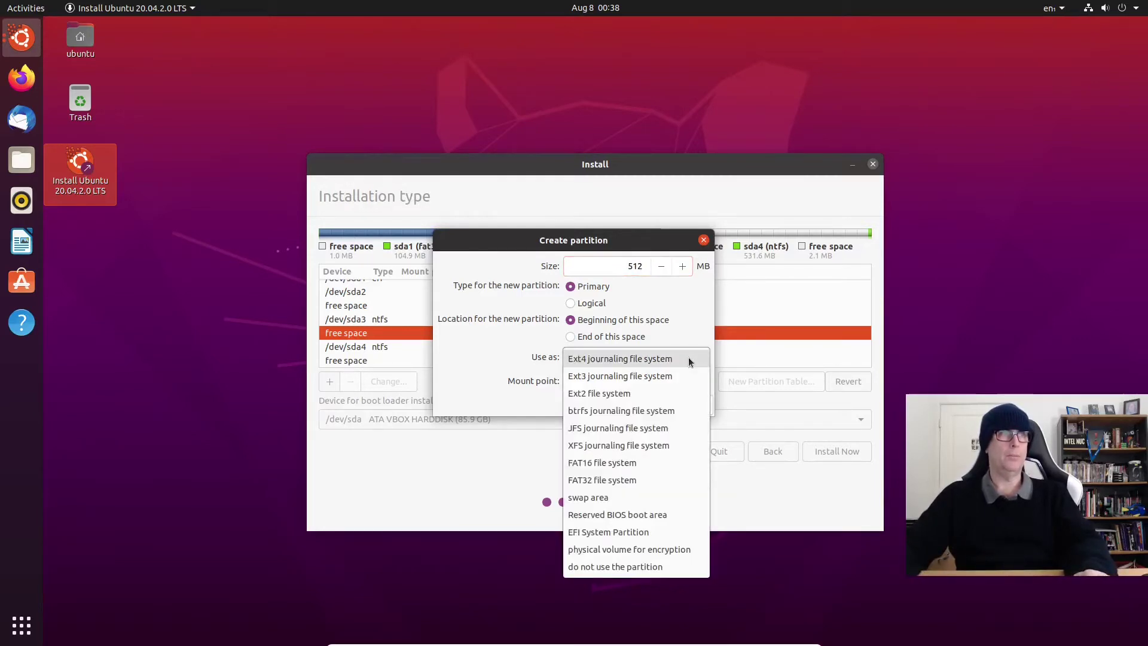
left_click(633, 531)
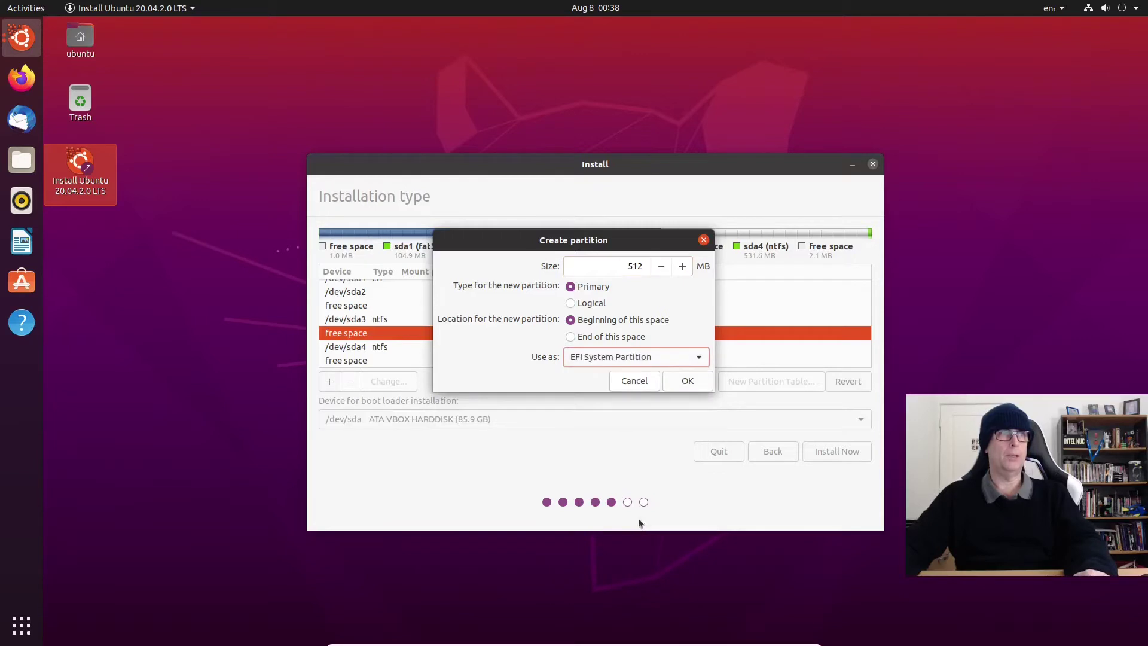
left_click(688, 383)
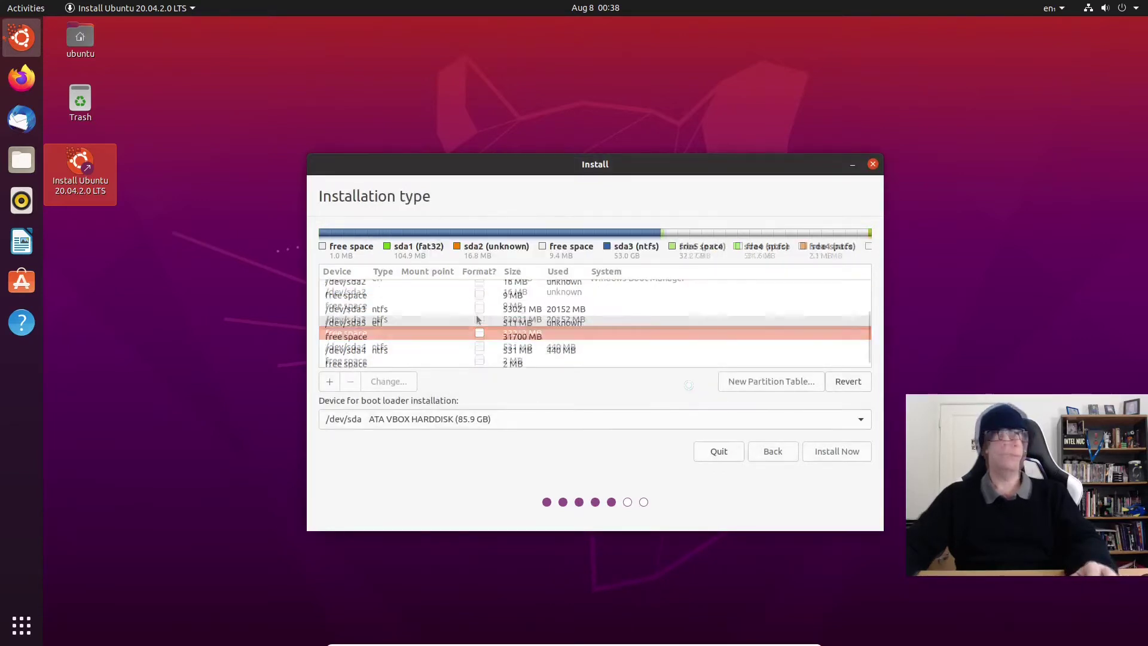
left_click(398, 319)
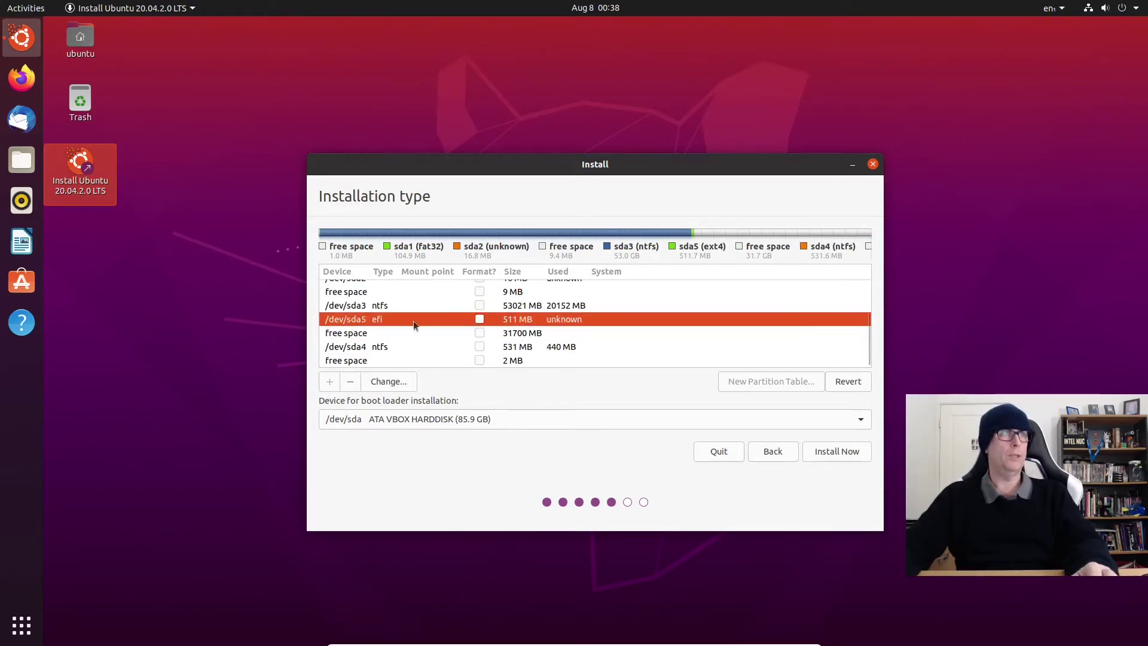
Step: Create a 4096 MB swap area partition from the remaining 31700 MB free space
left_click(339, 335)
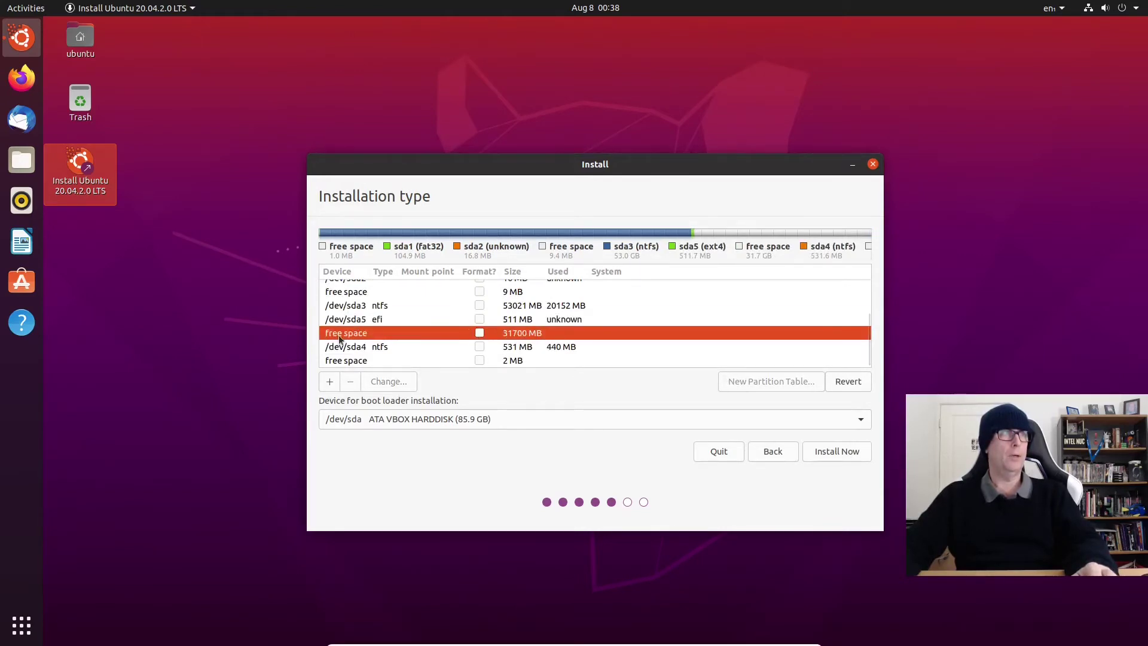
left_click(329, 387)
double_click(631, 266)
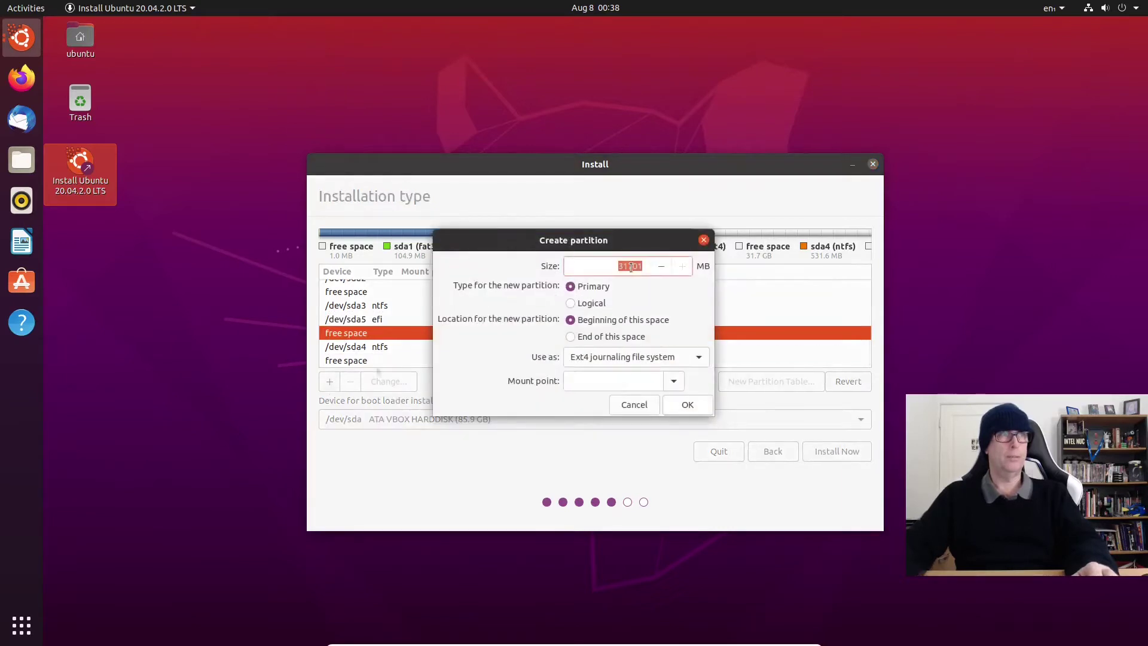
type("40")
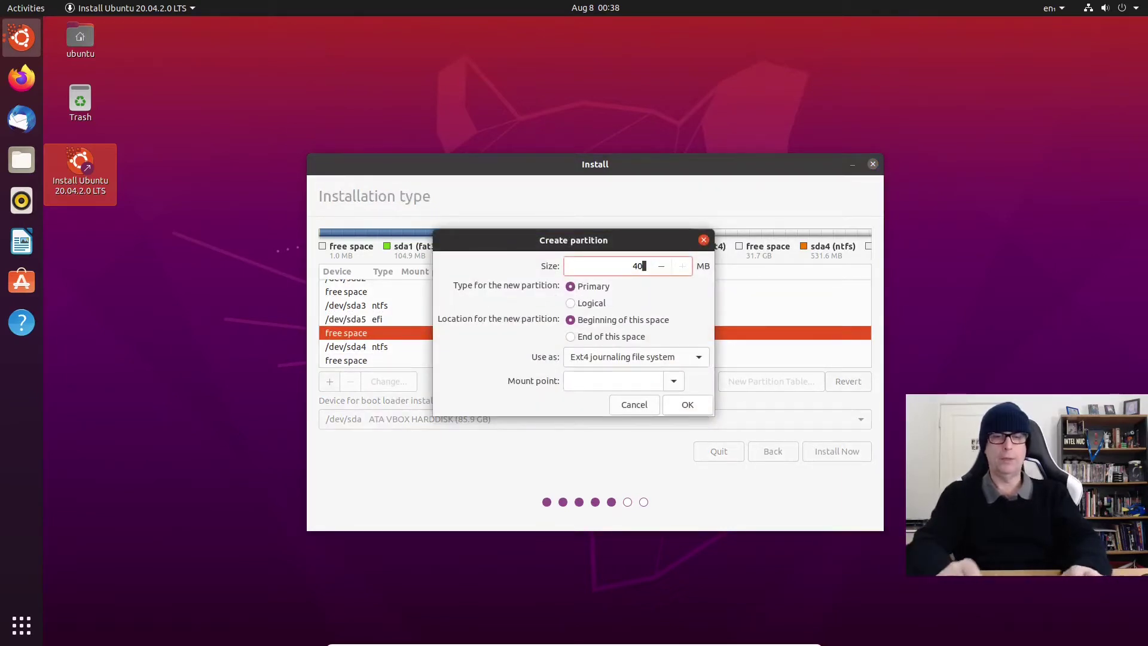
type("96")
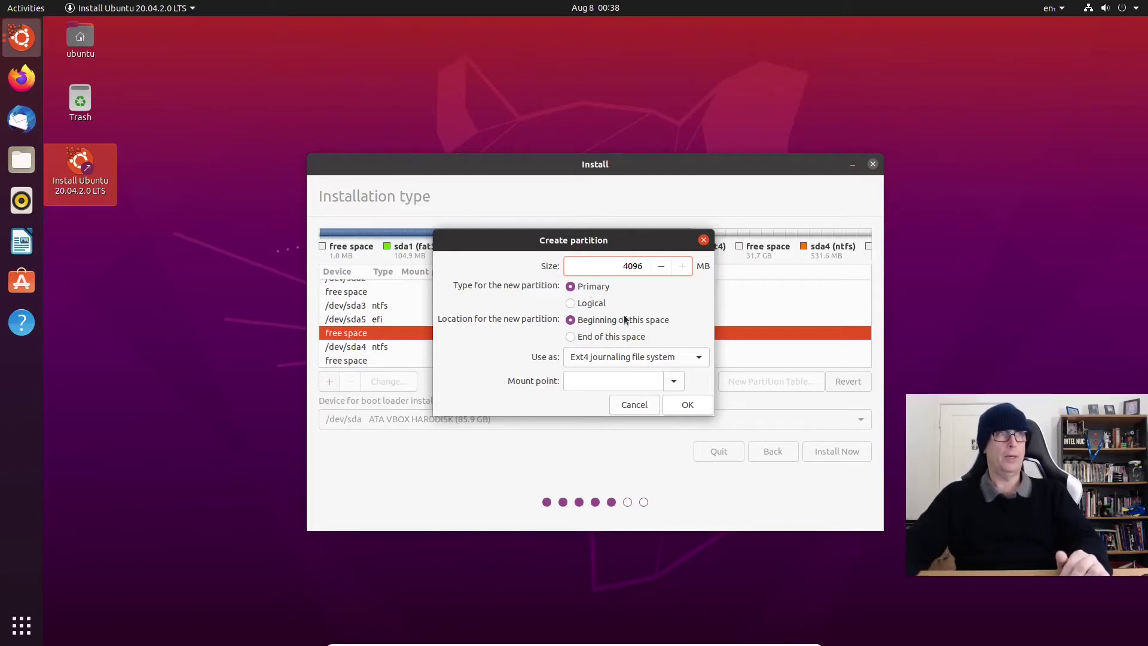
left_click(697, 357)
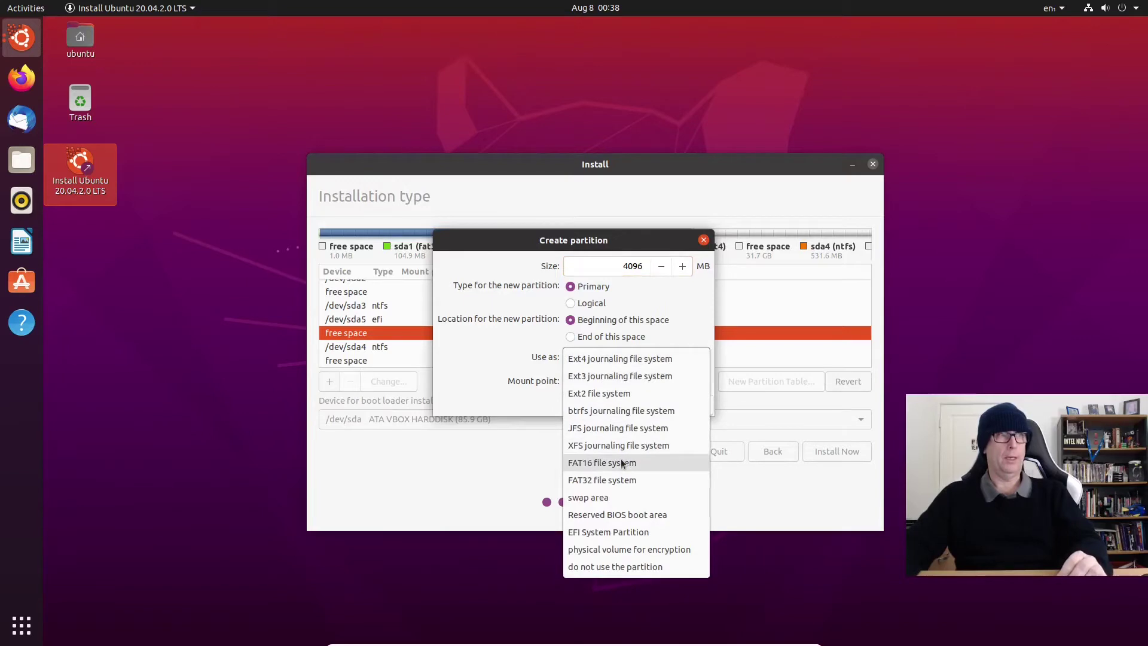
left_click(625, 498)
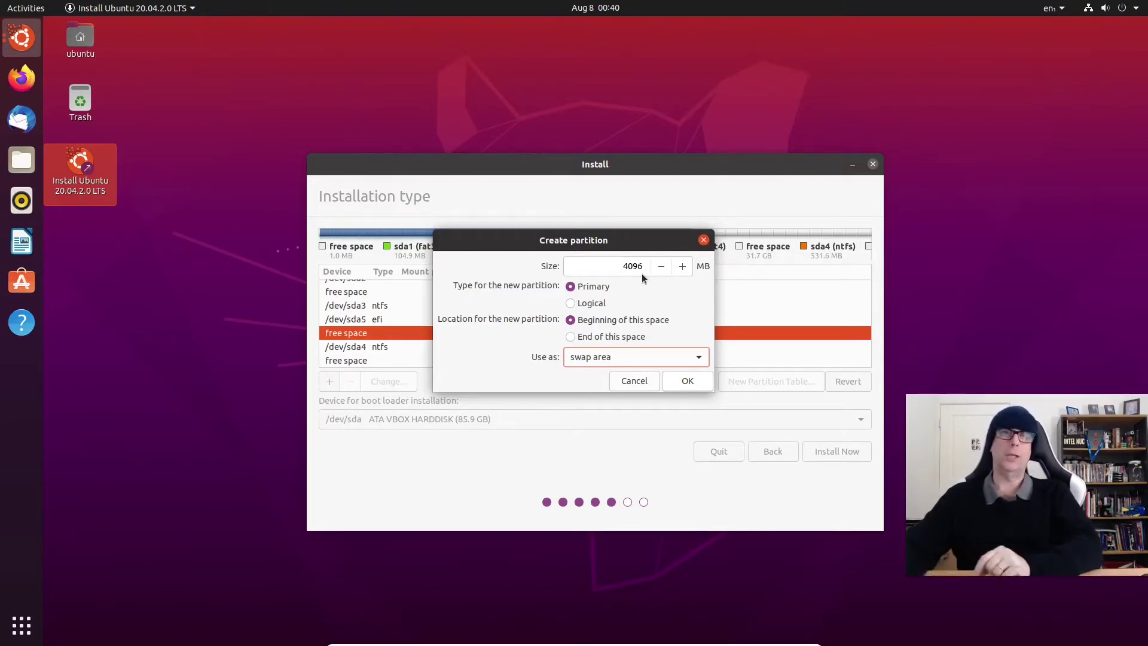
left_click(687, 374)
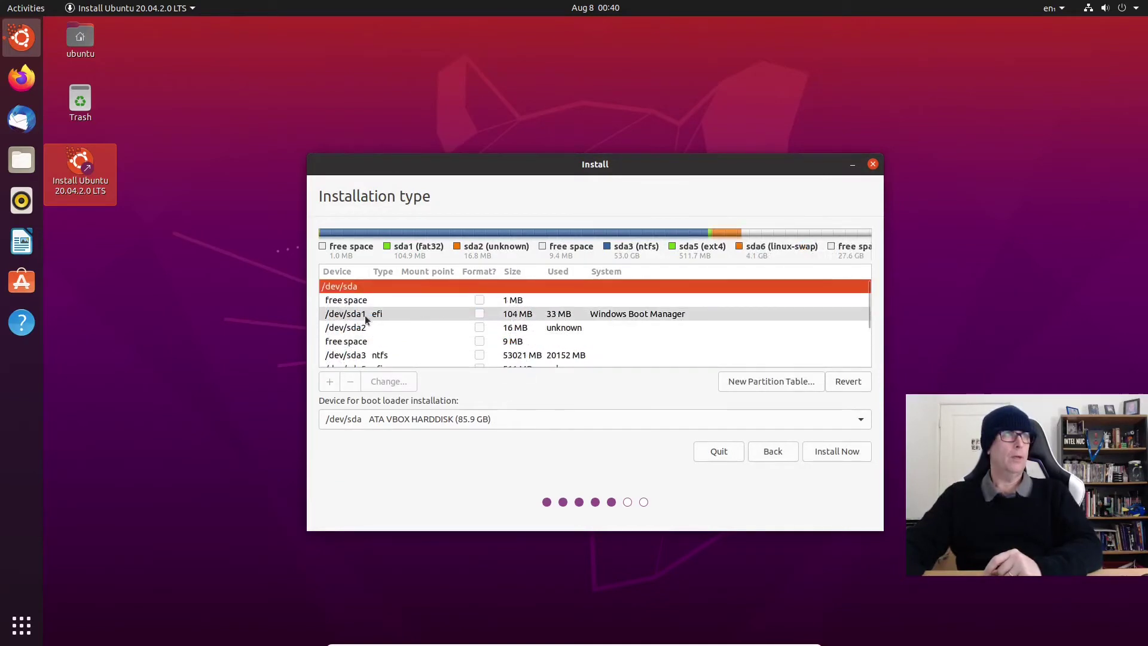
scroll(371, 328, "down", 1)
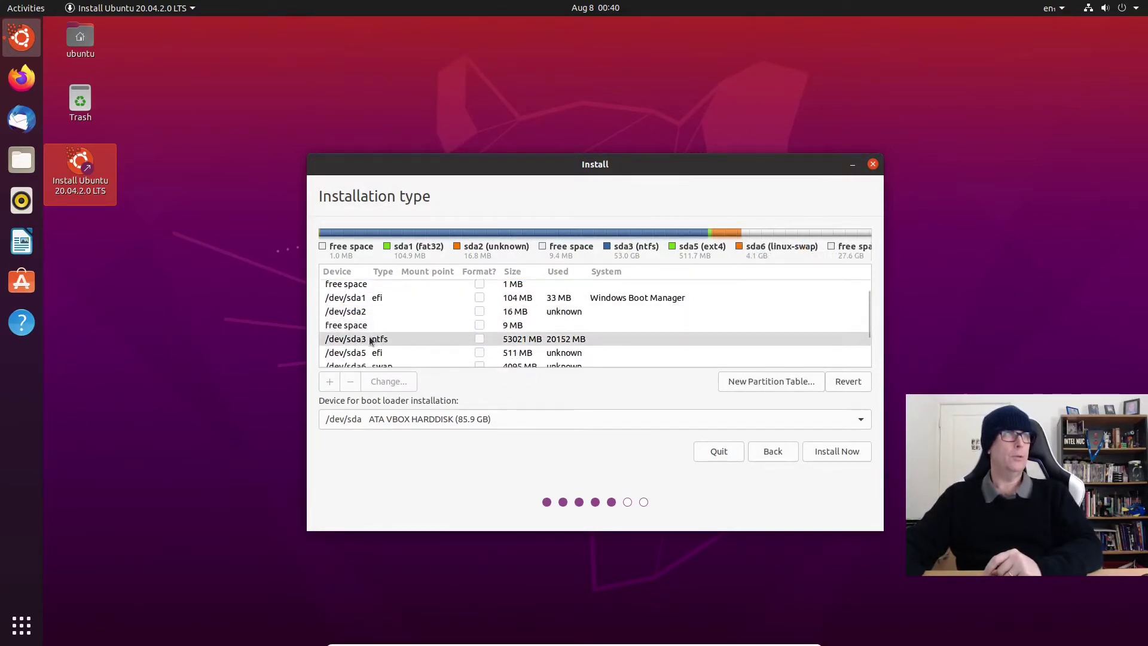
Step: Create a 20480 MB partition mounted at / from the 27604 MB free space
scroll(418, 335, "down", 2)
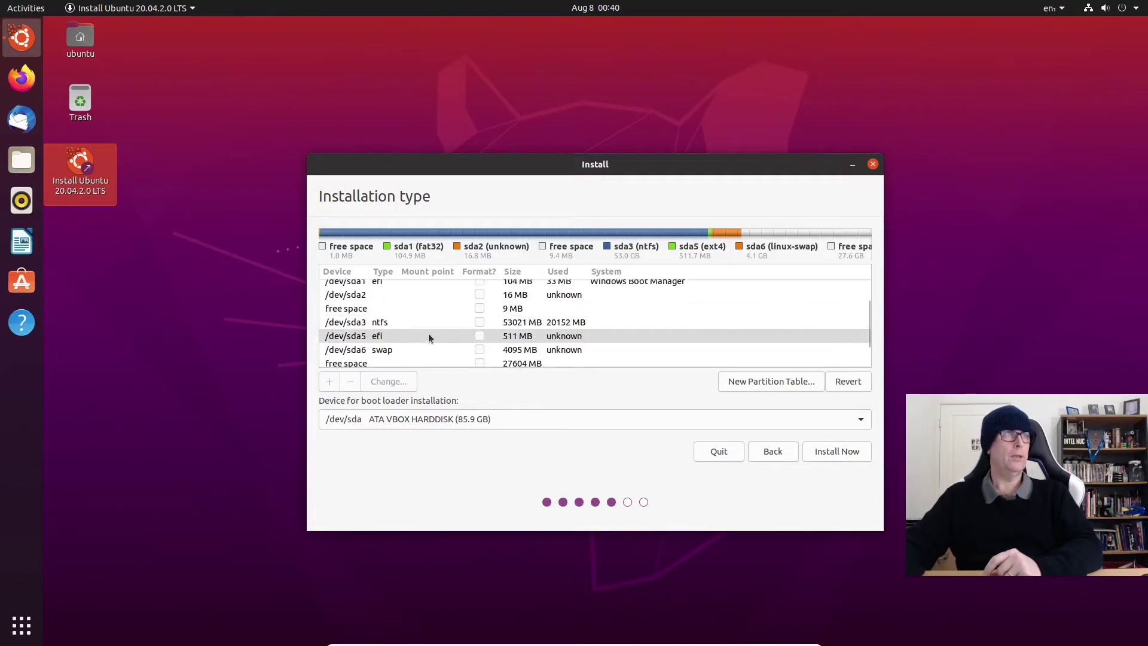
scroll(428, 333, "down", 2)
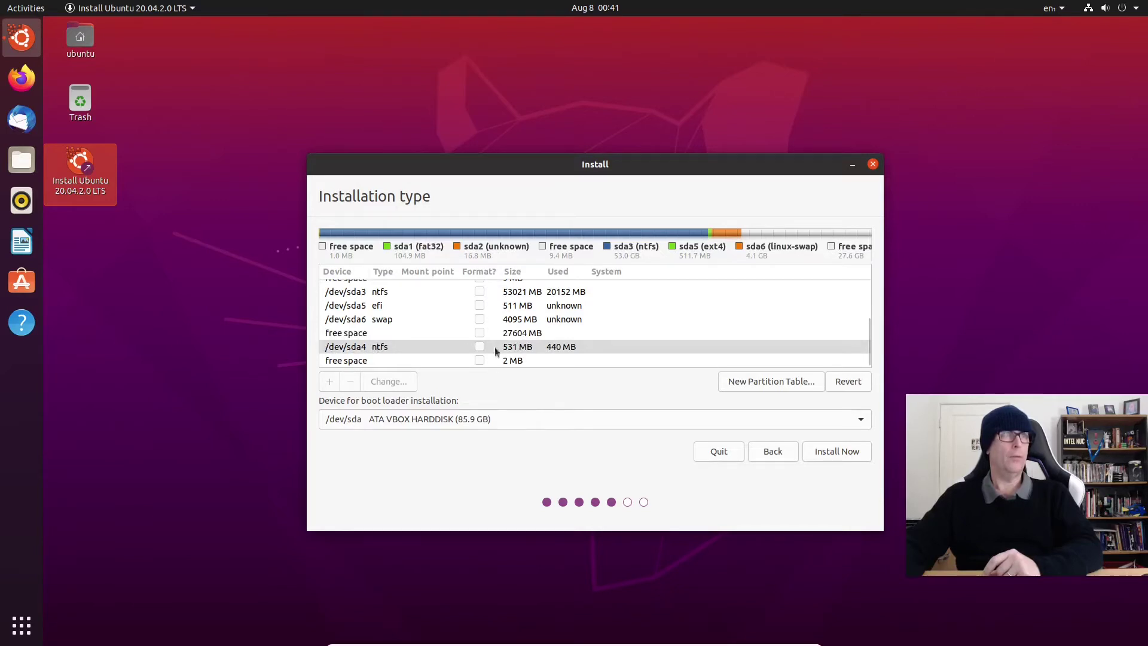
scroll(435, 347, "up", 4)
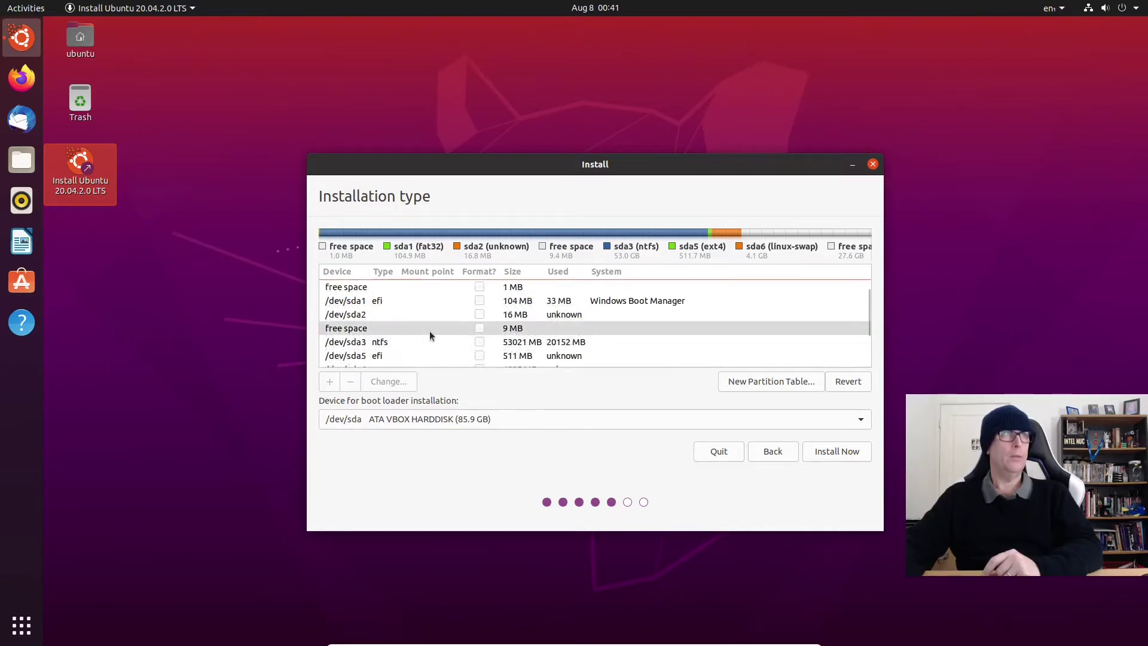
scroll(429, 332, "down", 1)
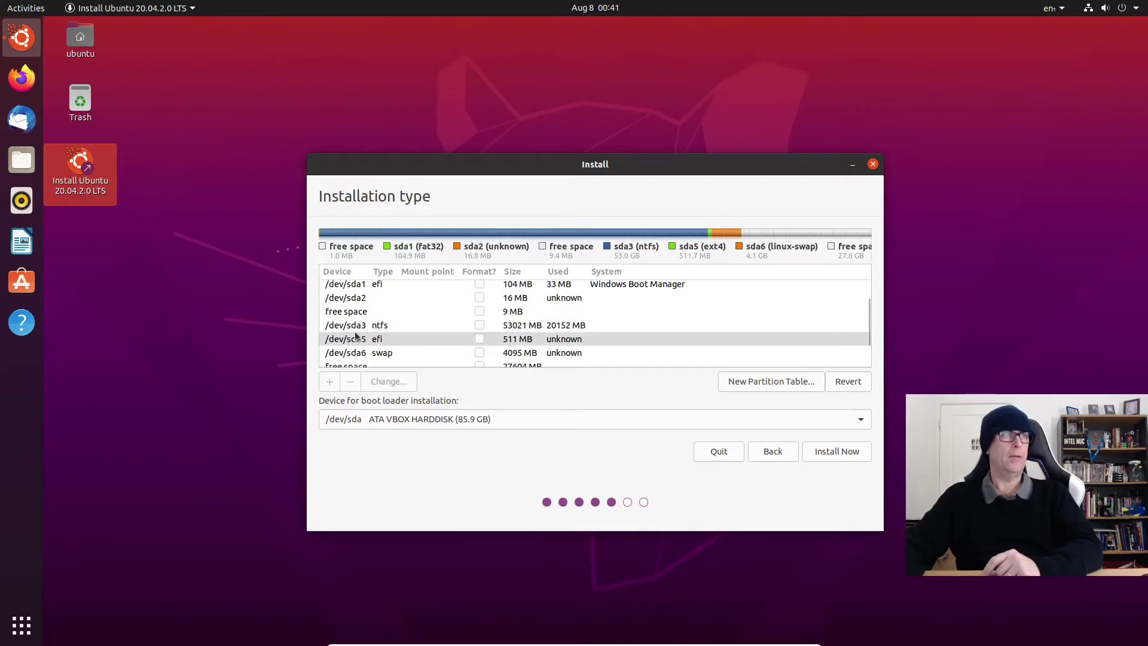
scroll(375, 342, "down", 1)
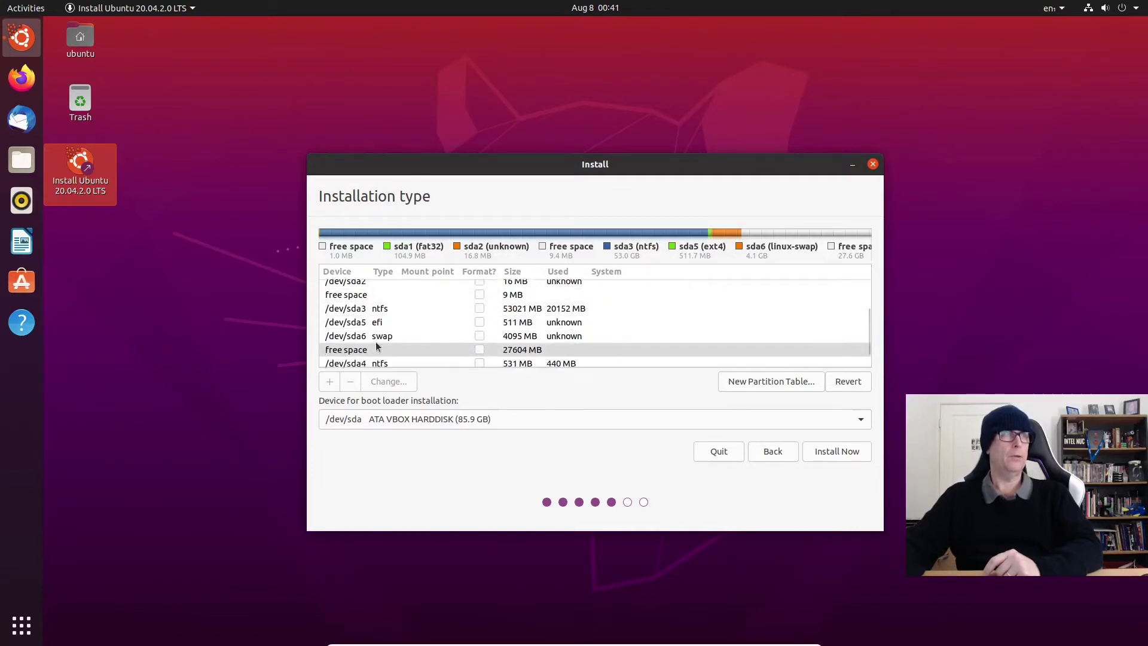
scroll(390, 339, "down", 1)
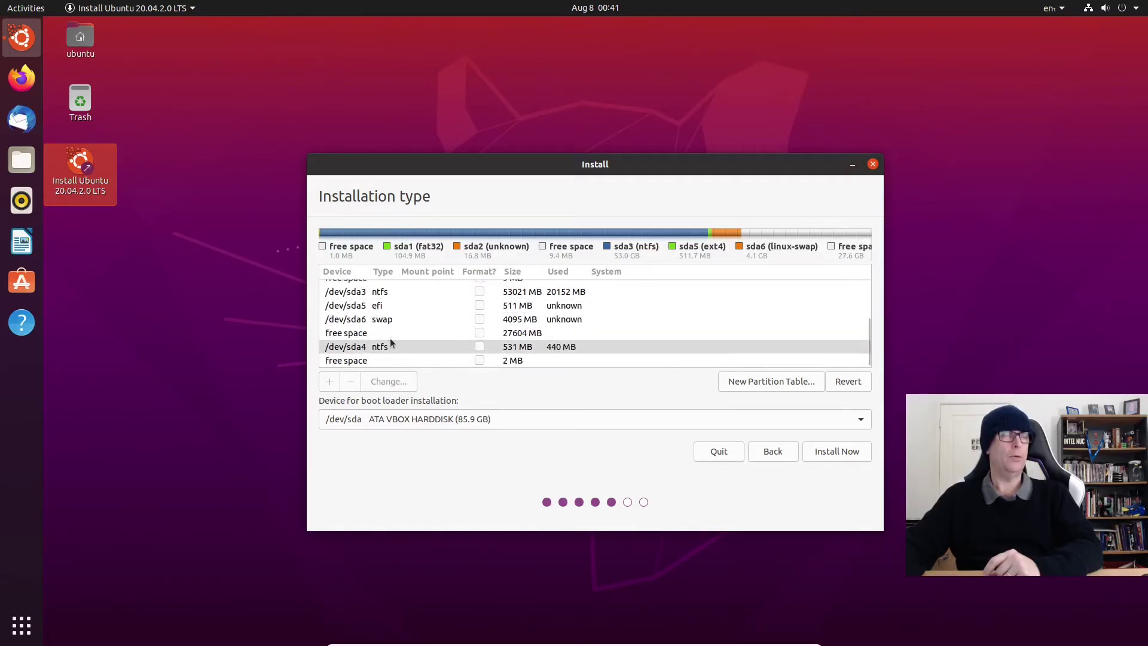
left_click(351, 339)
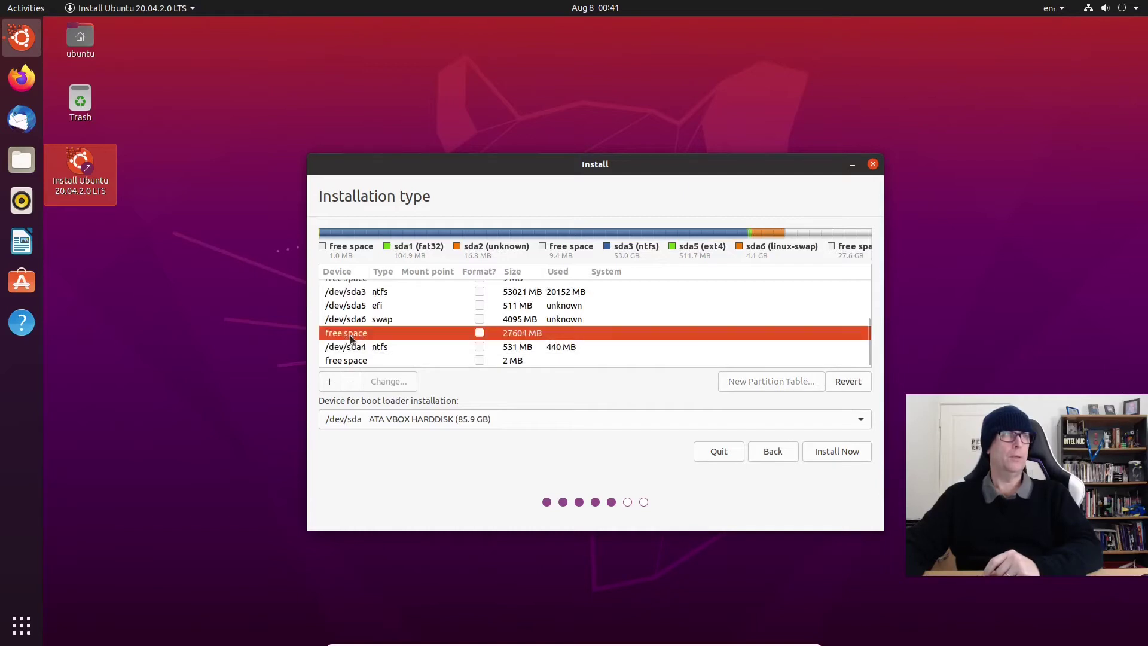
double_click(387, 332)
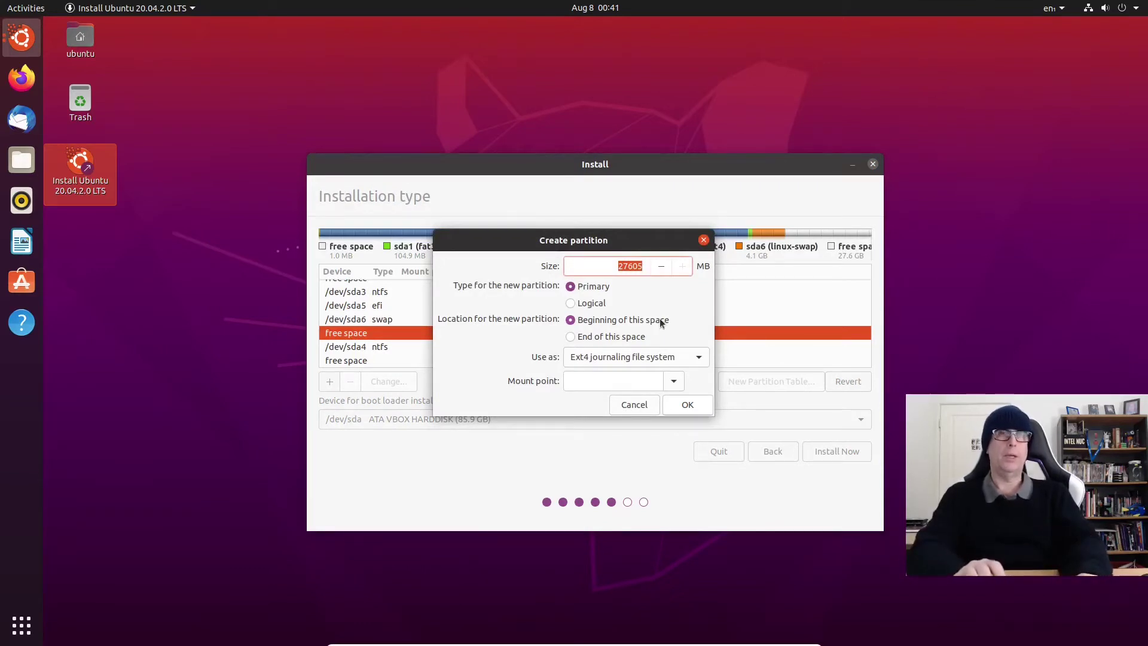
type("204")
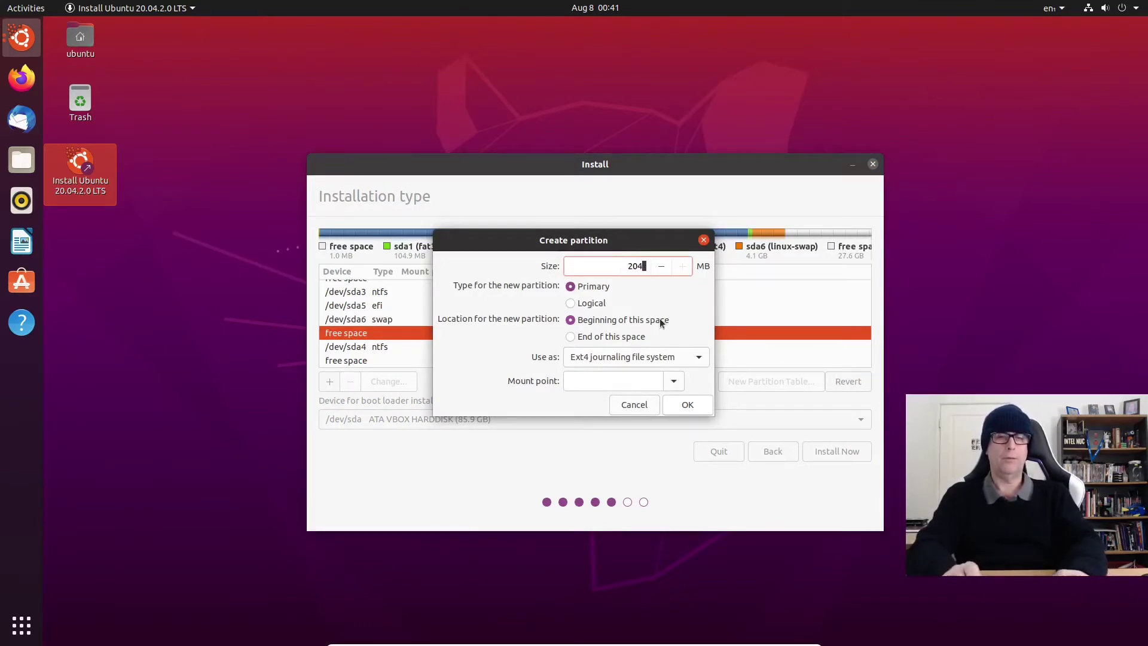
type("80")
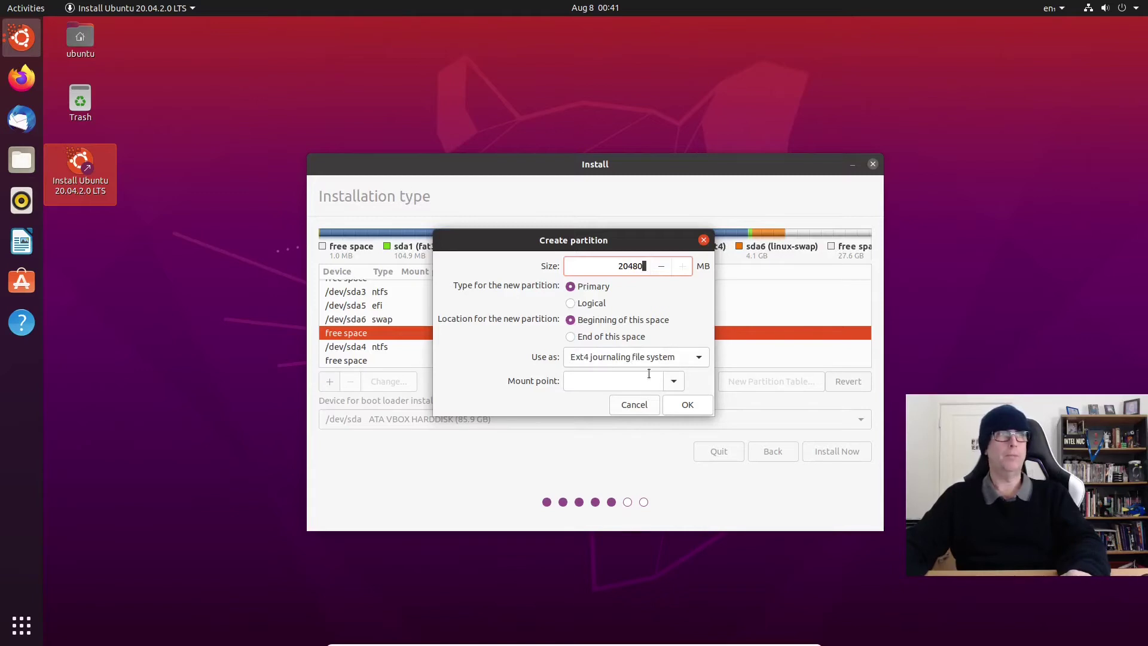
left_click(667, 383)
left_click(574, 402)
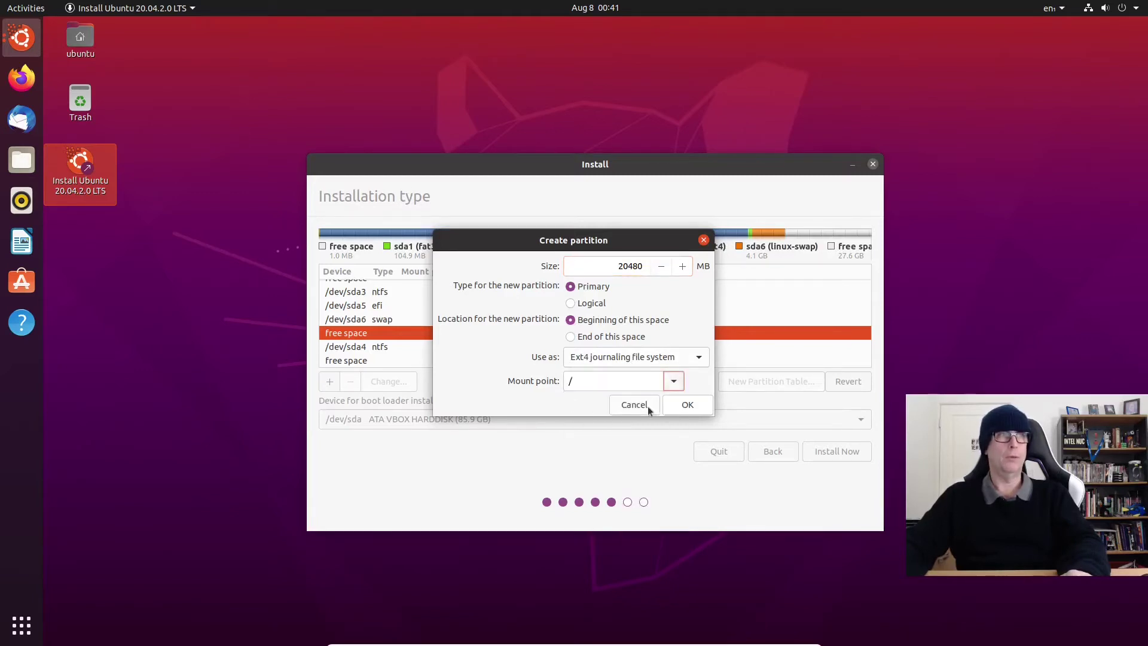
left_click(668, 404)
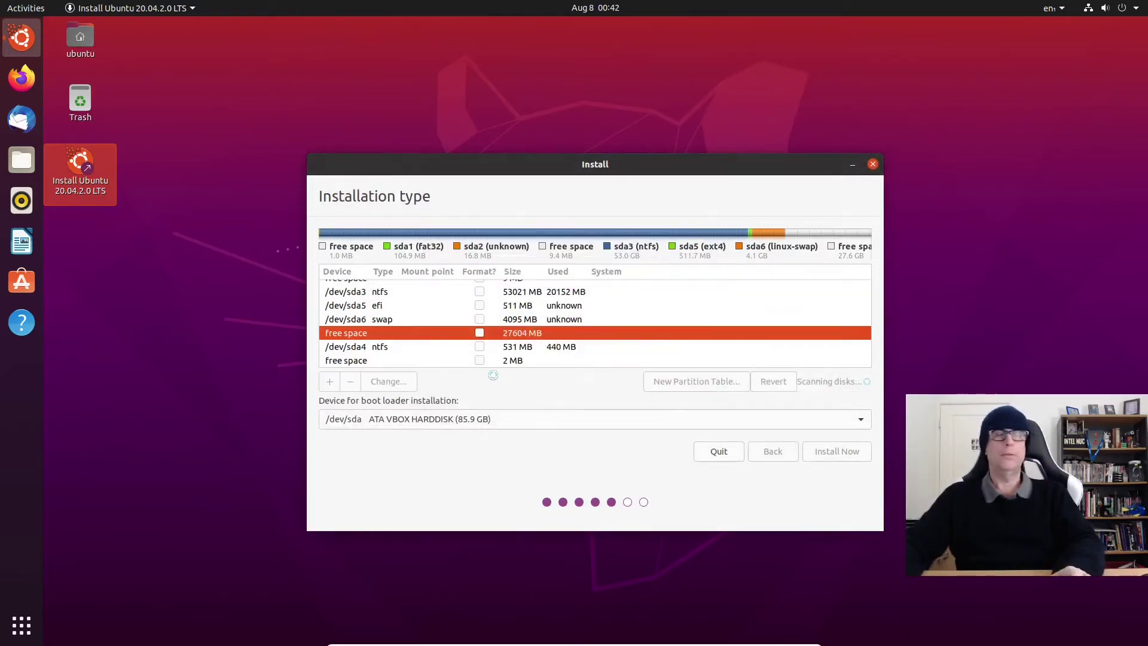
Step: Delete the 20479 MB /dev/sda7 root partition, restoring 27604 MB of free space
scroll(464, 315, "down", 1)
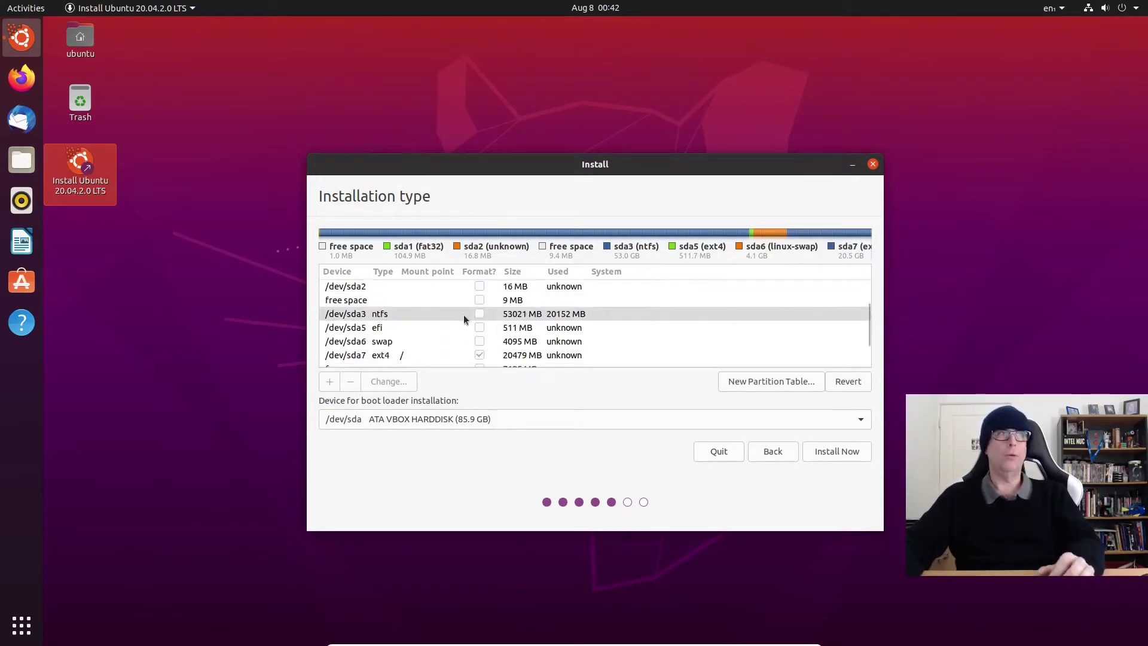
scroll(464, 314, "down", 1)
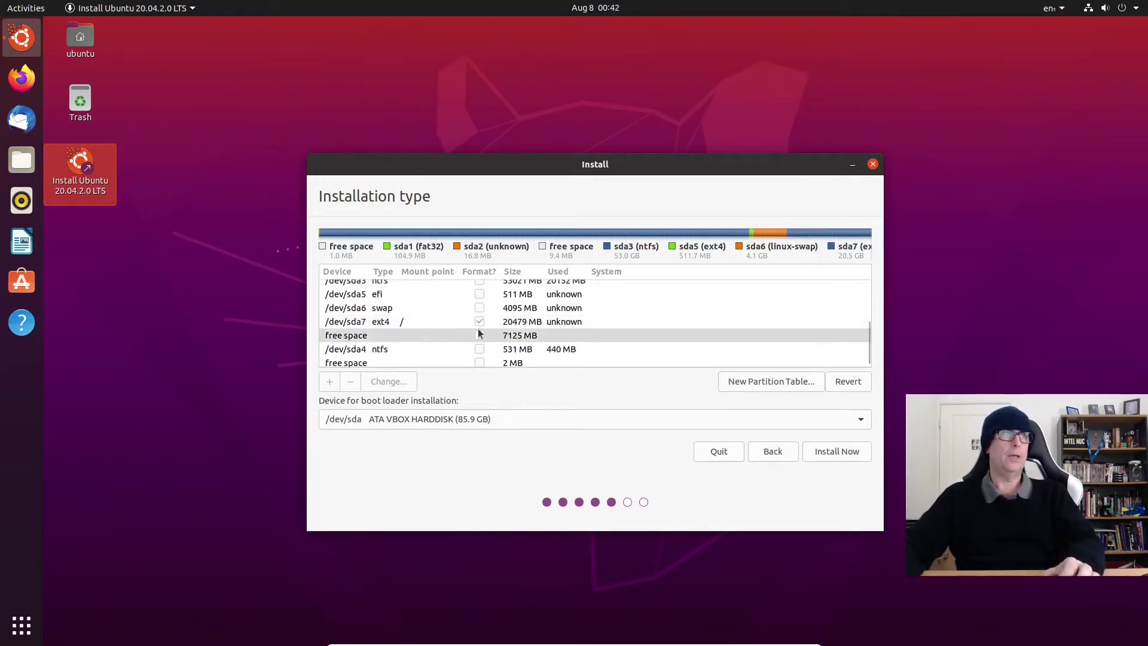
left_click(401, 322)
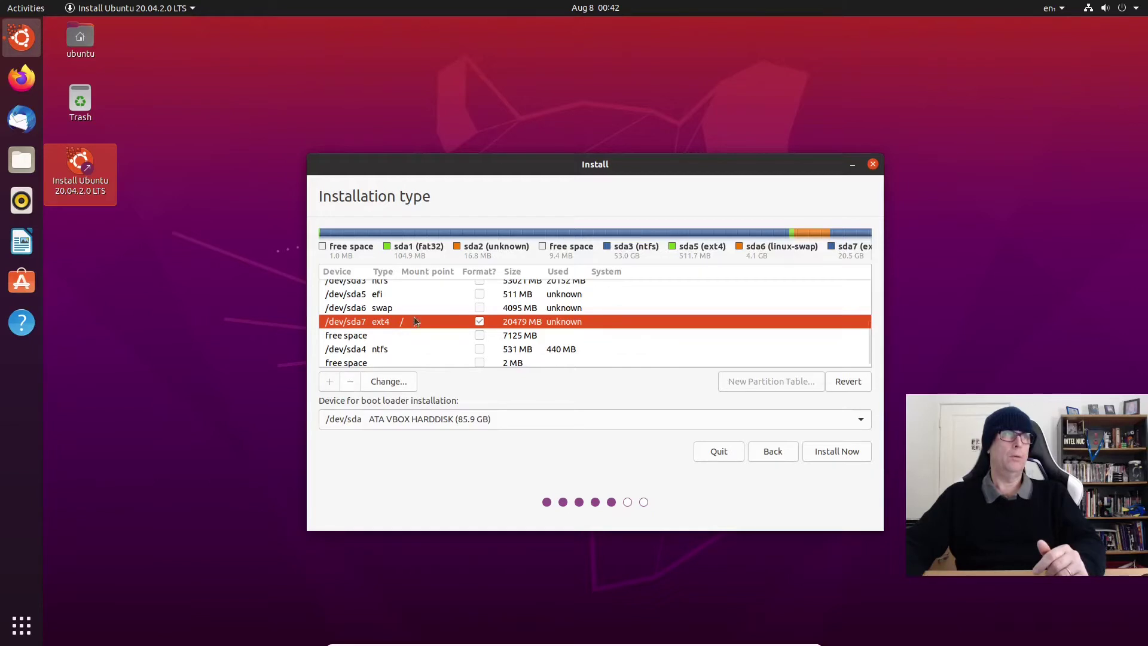
left_click(389, 383)
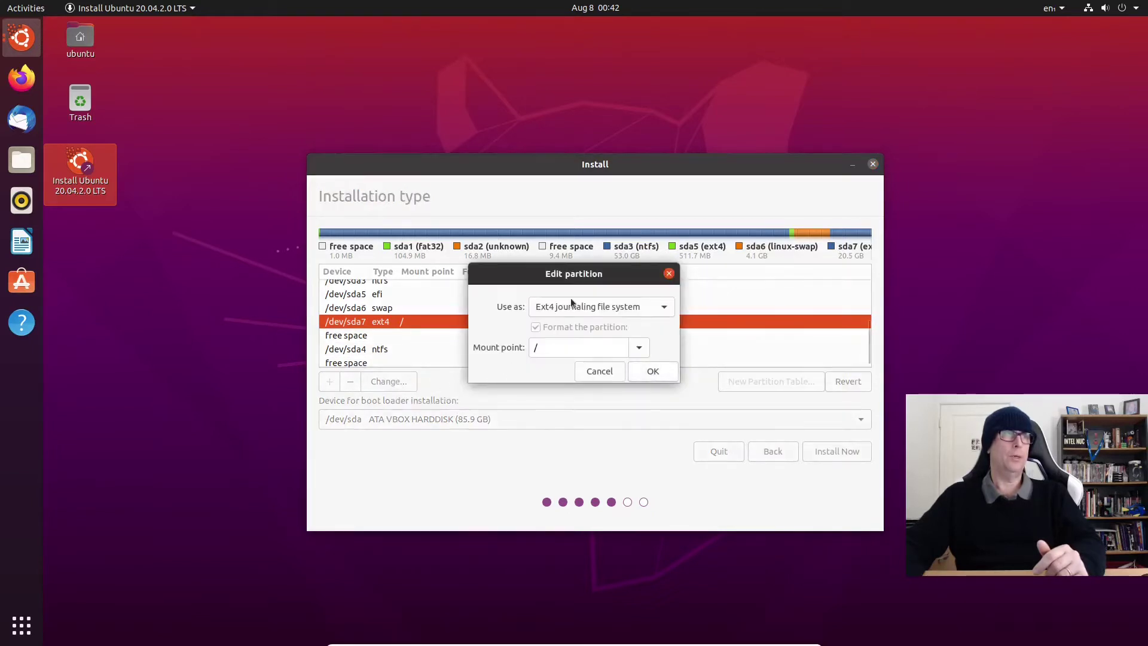
left_click(599, 371)
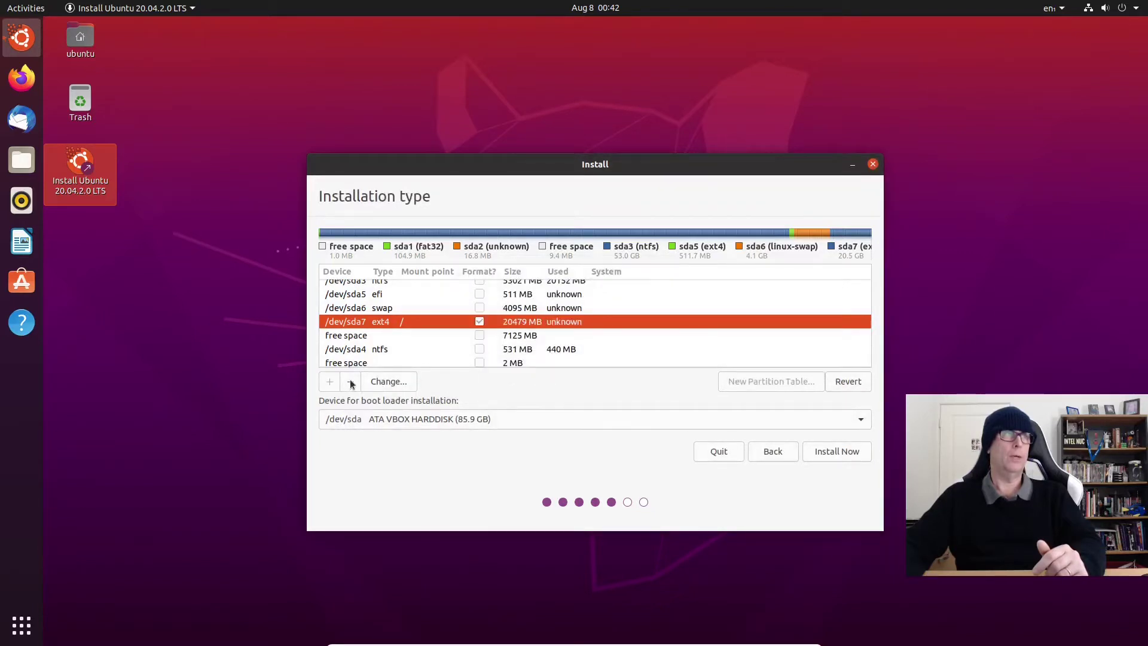
left_click(351, 383)
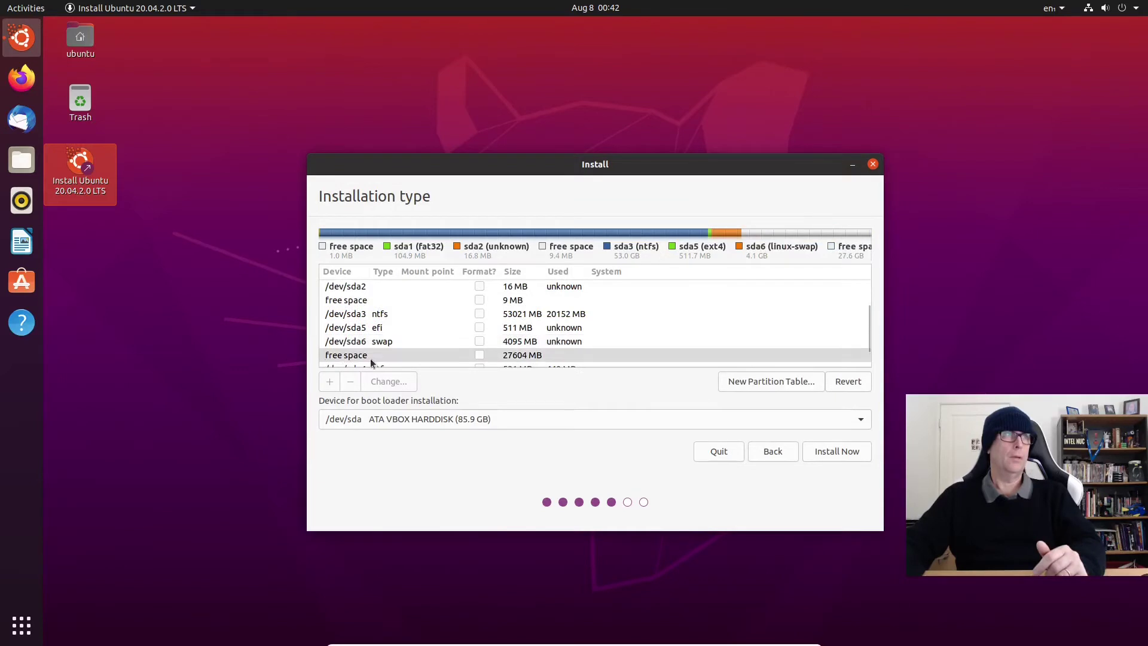
Step: Start a new partition in the 27604 MB free space and browse the mount point list
scroll(371, 358, "down", 1)
left_click(354, 339)
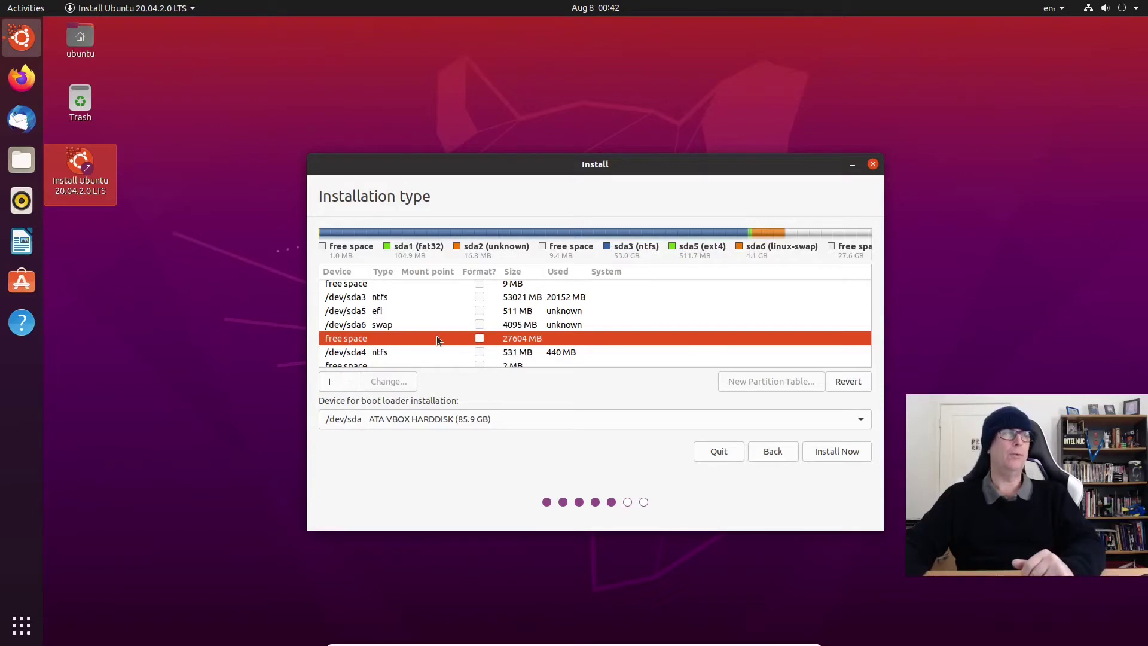
double_click(386, 341)
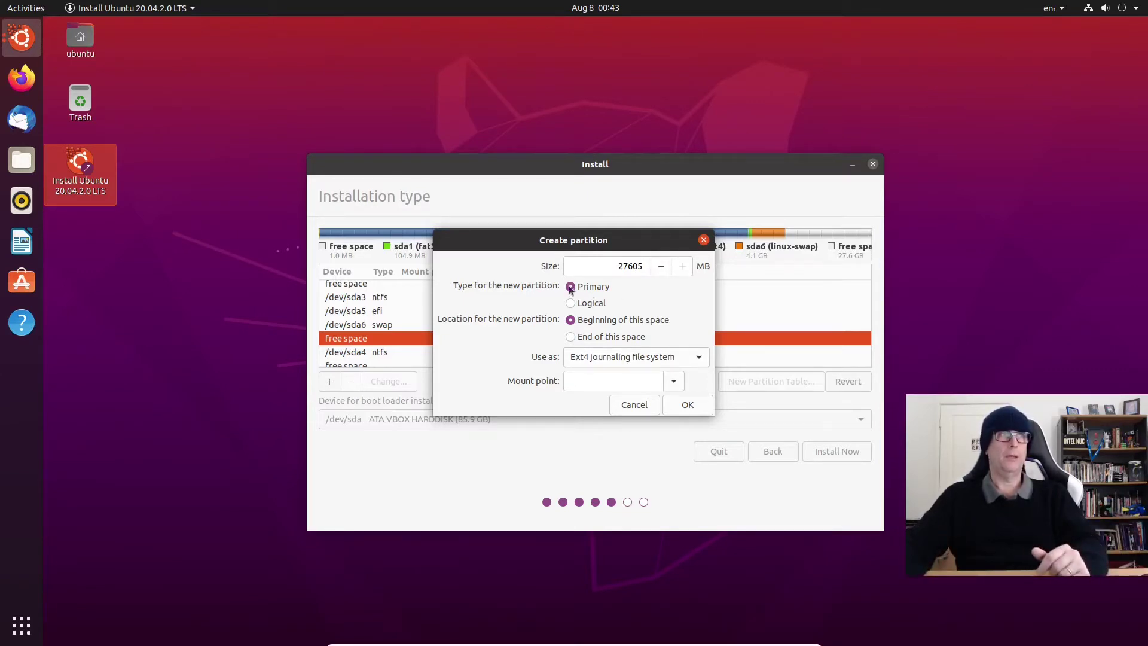
left_click(679, 380)
left_click(674, 383)
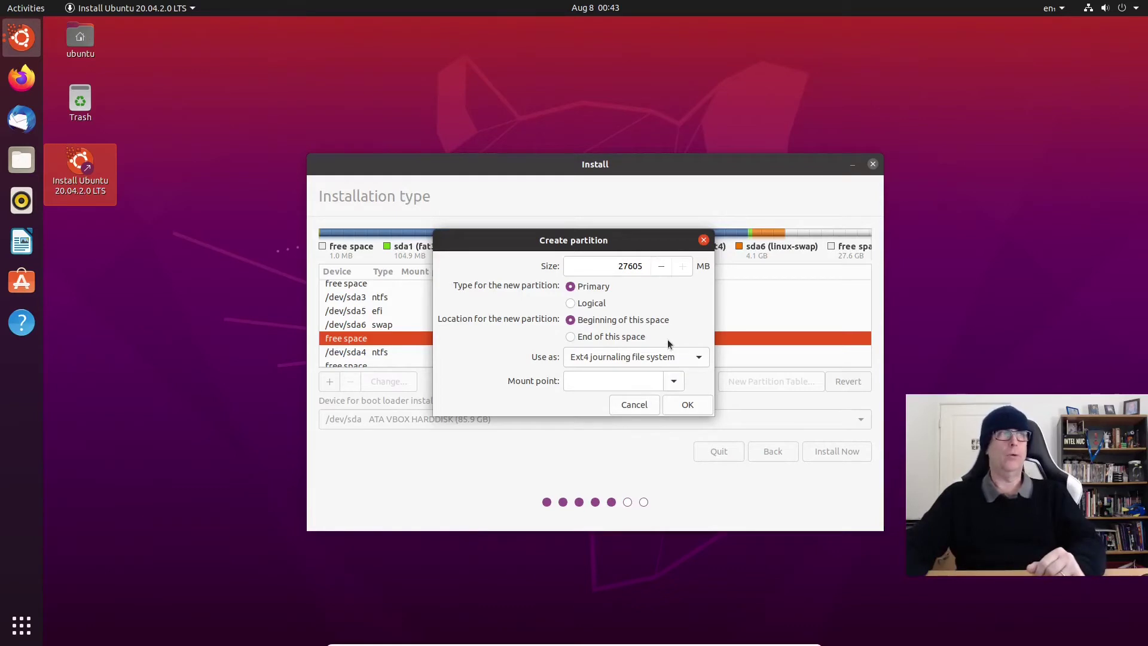
left_click(673, 380)
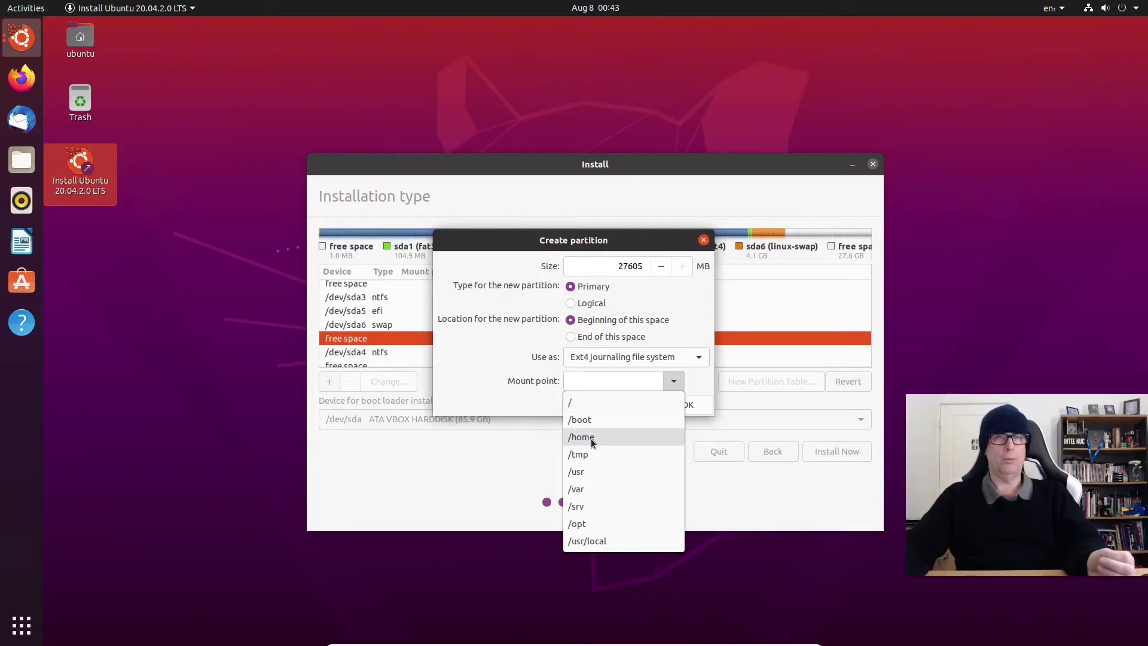
left_click(694, 378)
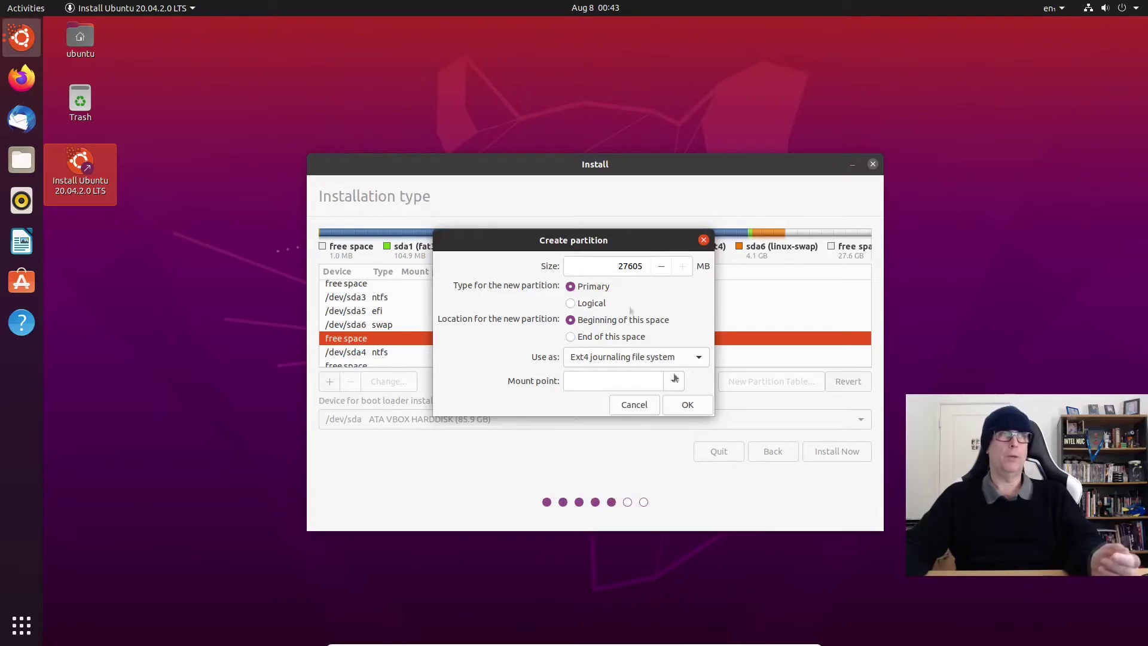
Step: Give the new partition size 20480 MB and mount point /, then create it
double_click(632, 266)
type("2")
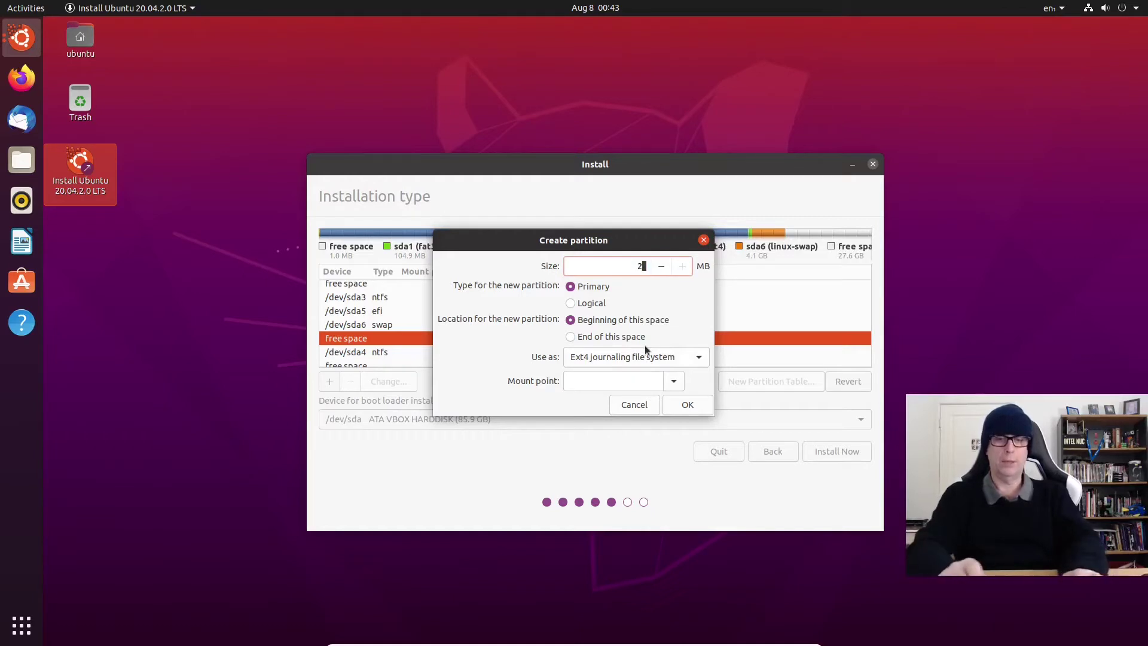
type("048")
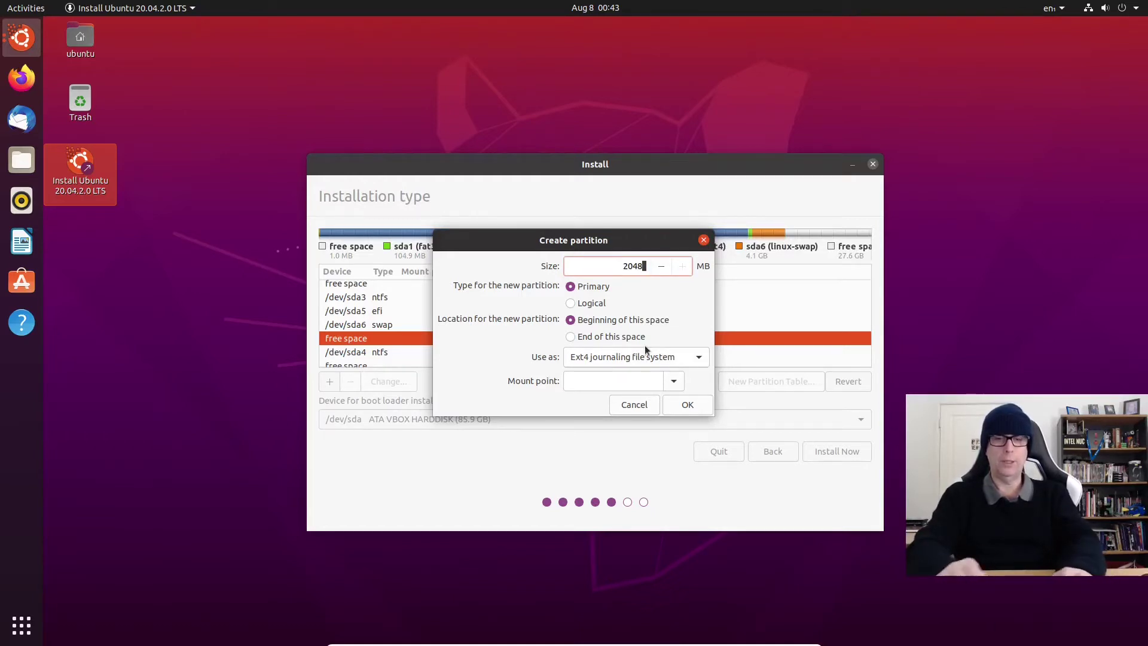
type("0")
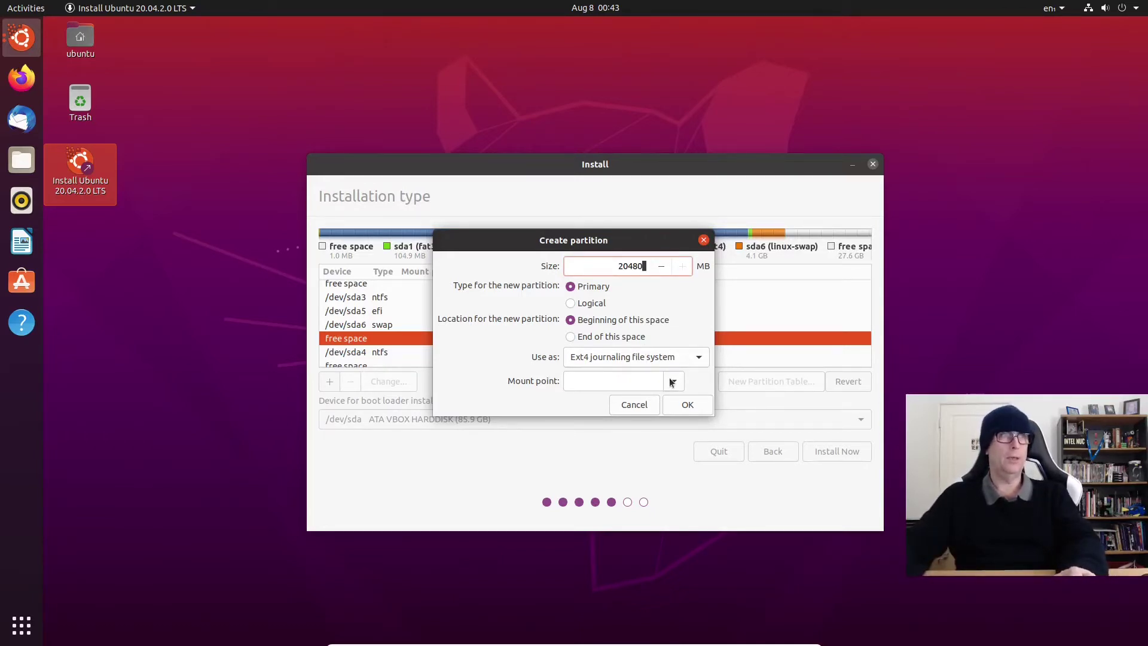
left_click(671, 381)
left_click(578, 405)
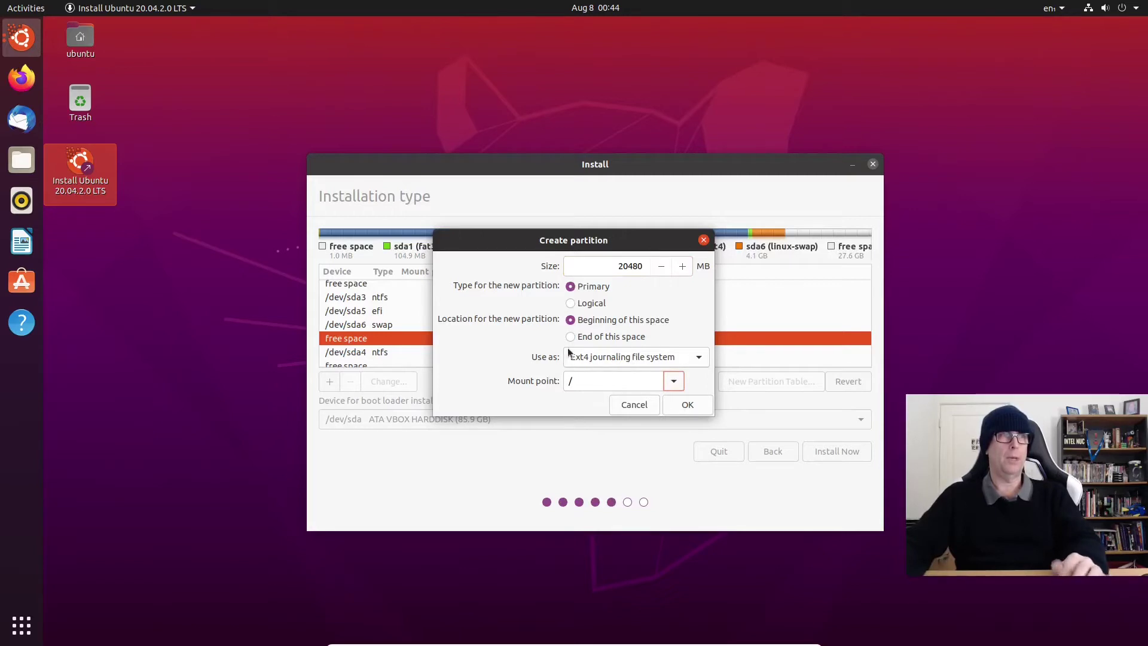
left_click(687, 405)
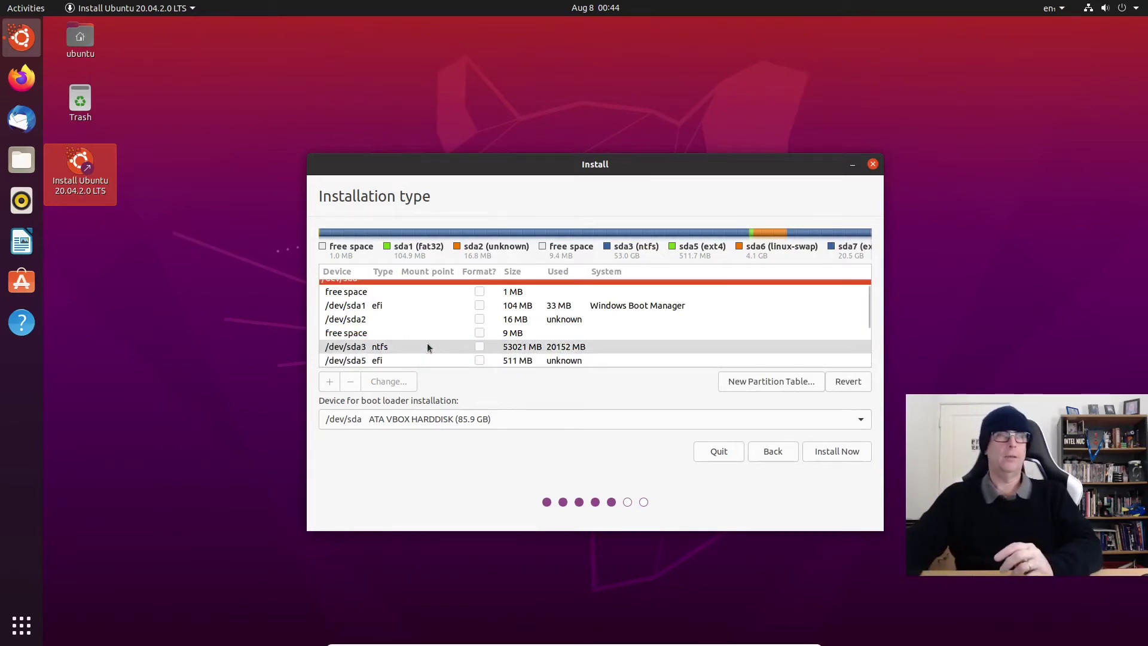
Step: Create an ext4 partition mounted at /home from the remaining 7125 MB free space
scroll(427, 347, "down", 1)
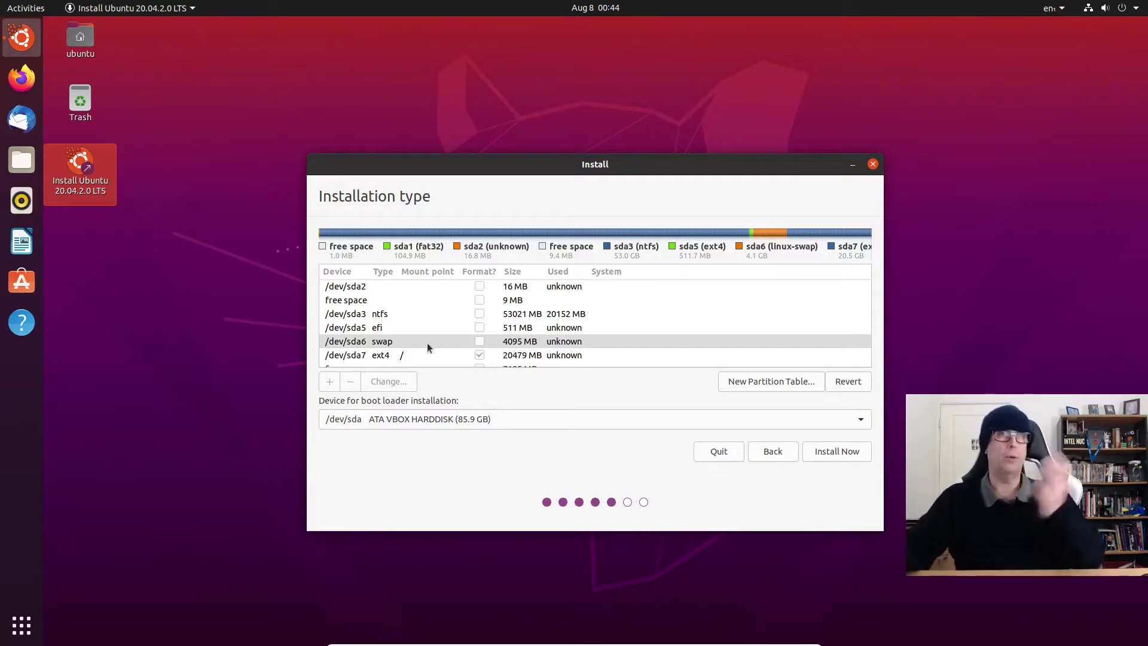
scroll(427, 346, "down", 3)
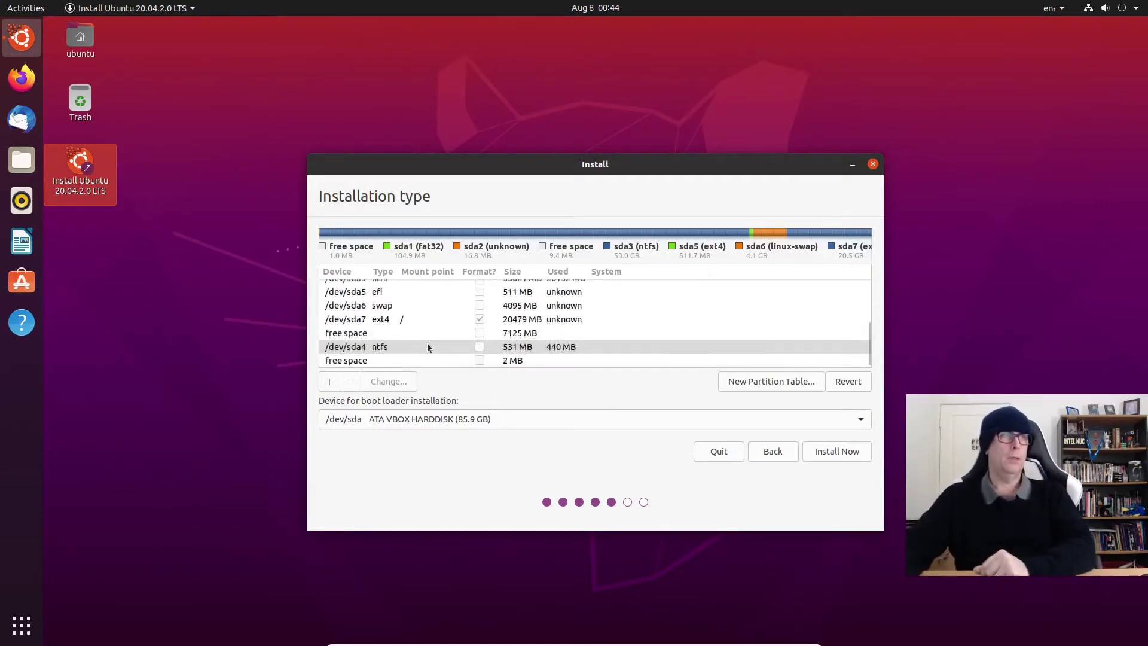
left_click(354, 335)
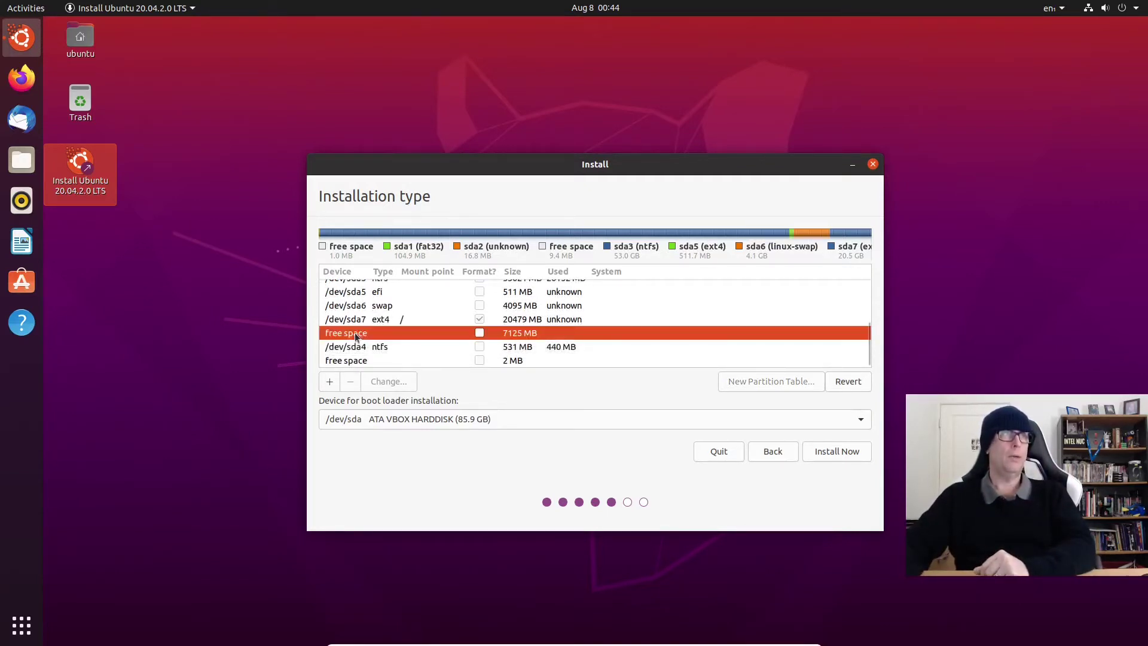
left_click(328, 384)
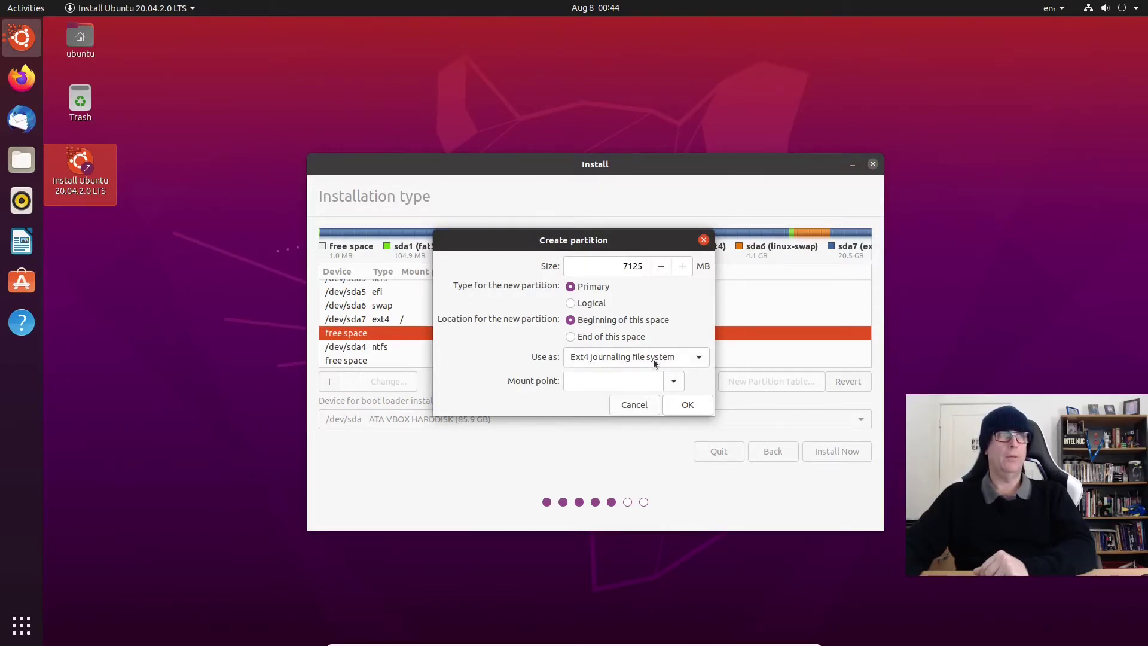
left_click(674, 384)
left_click(585, 435)
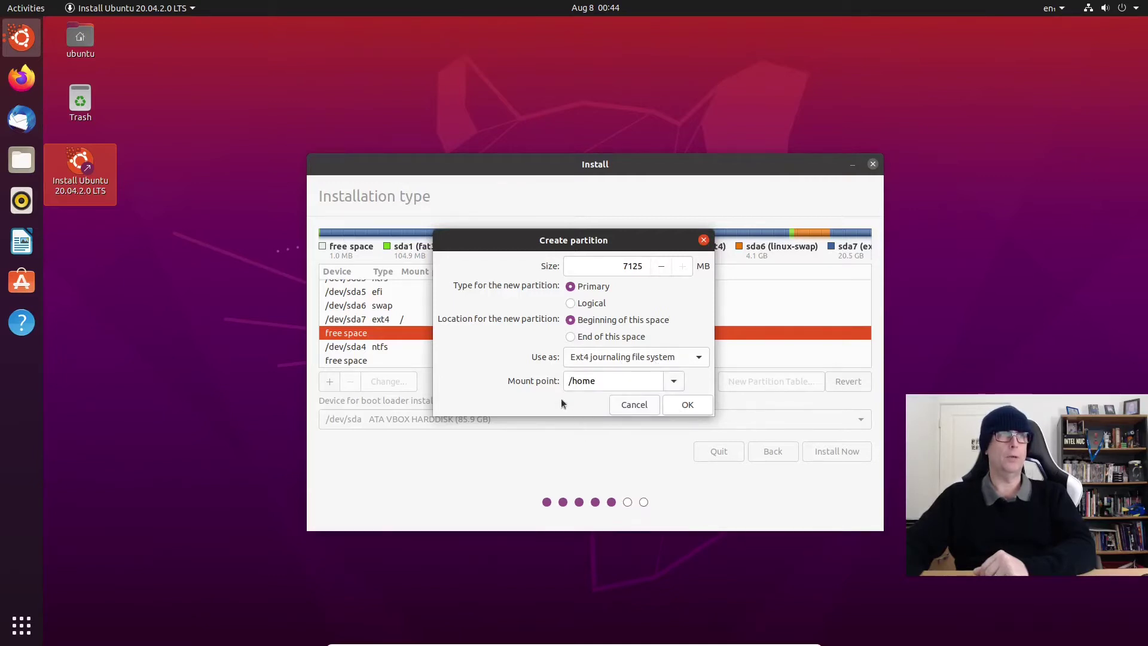
left_click(696, 412)
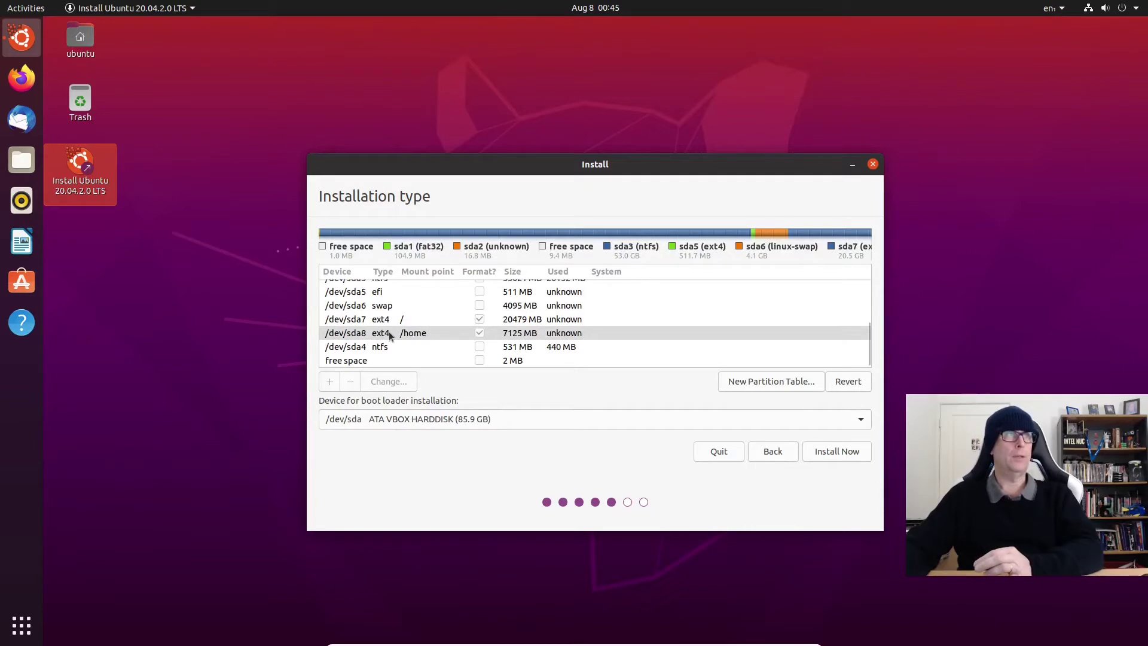
Step: Reopen /dev/sda8's settings to verify Ext4 with /home as the mount point
double_click(389, 333)
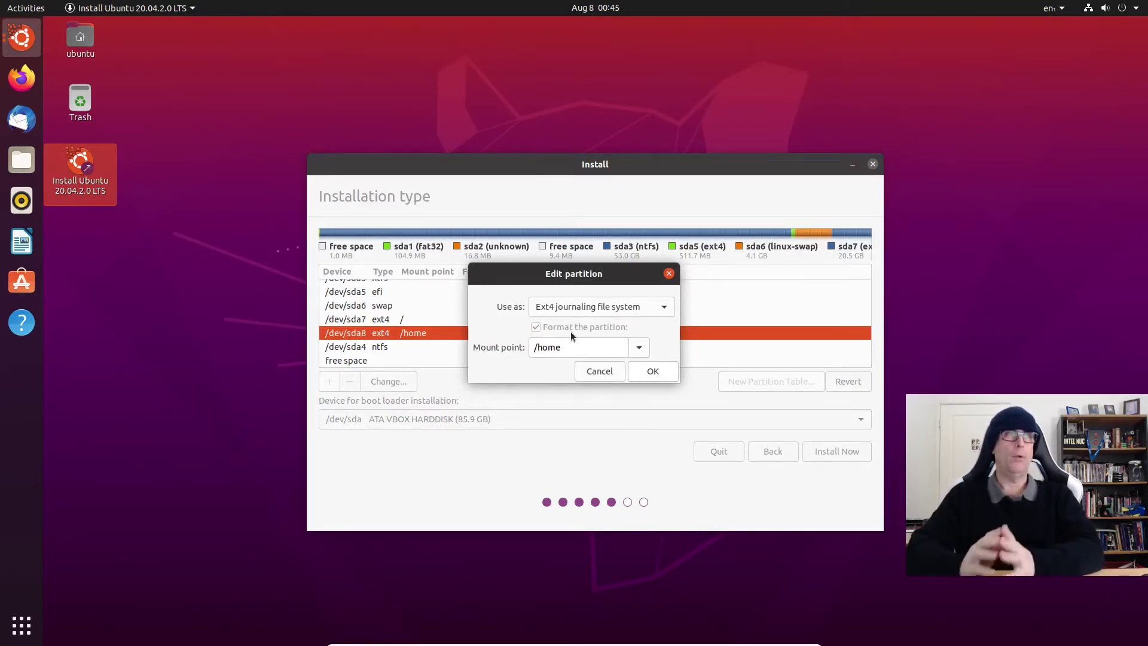
left_click(599, 371)
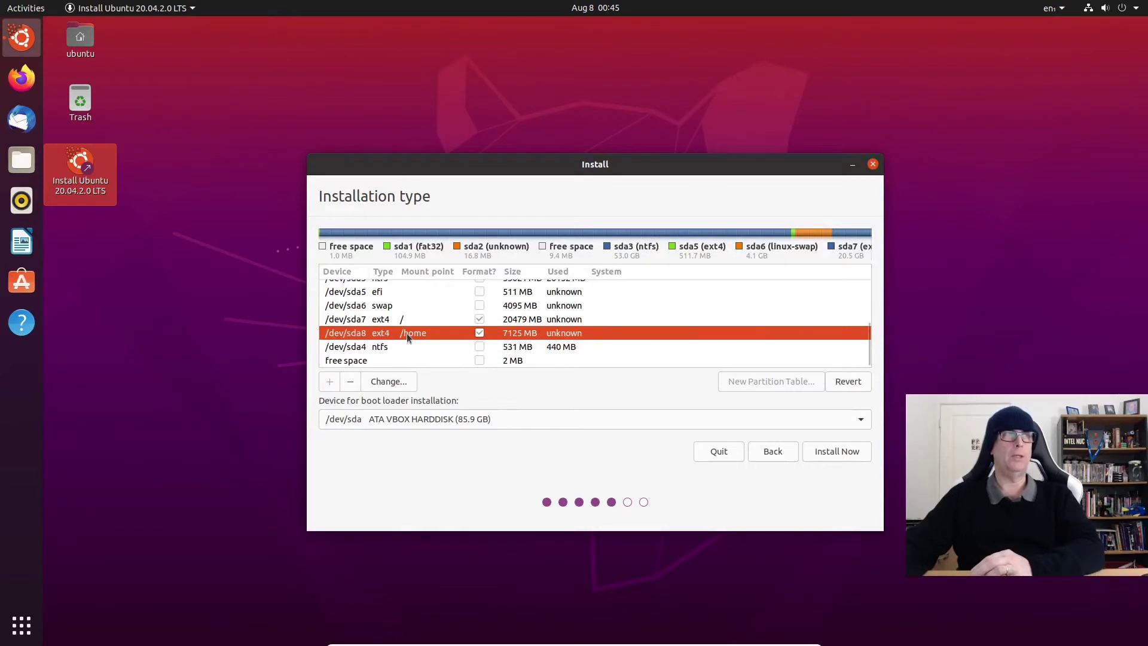
double_click(407, 332)
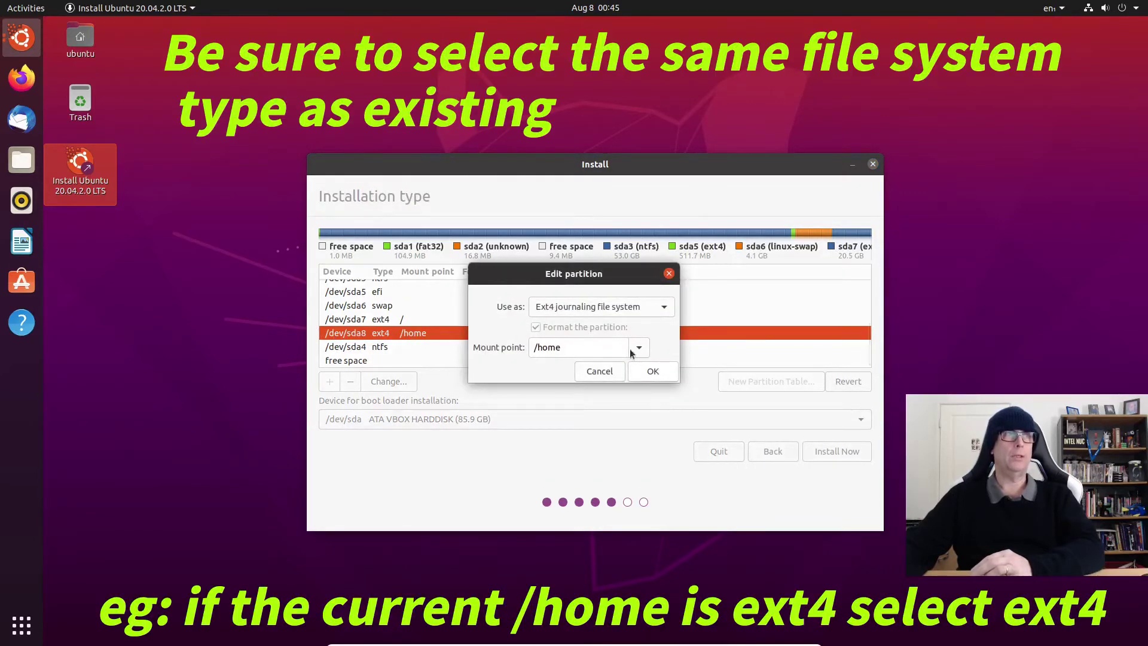
left_click(633, 351)
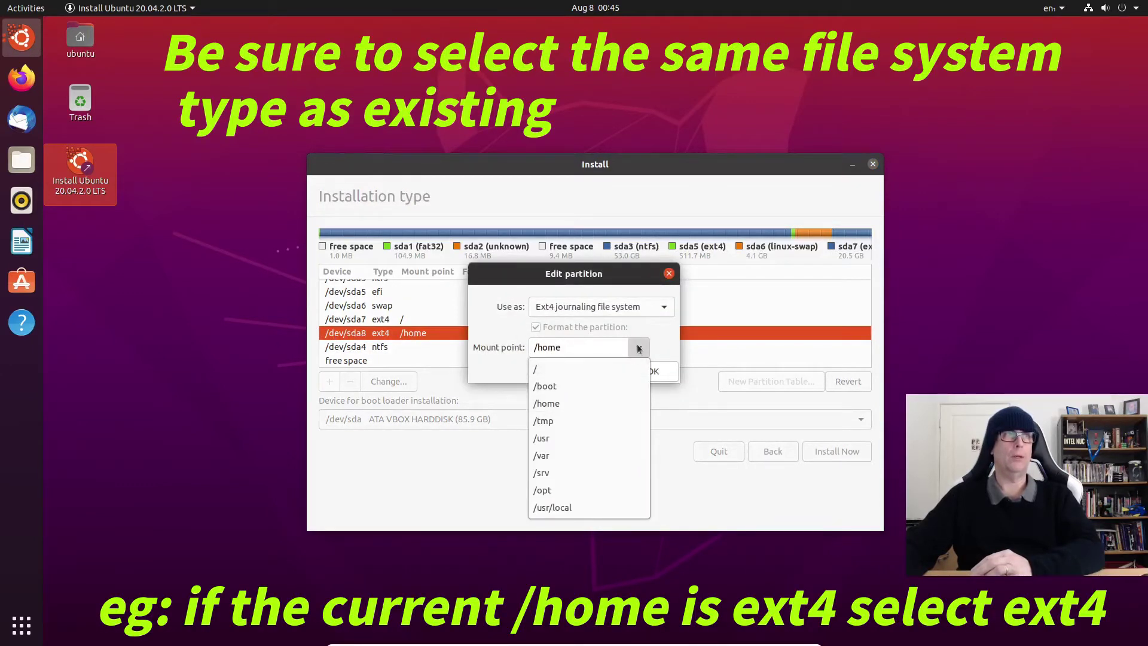
left_click(638, 347)
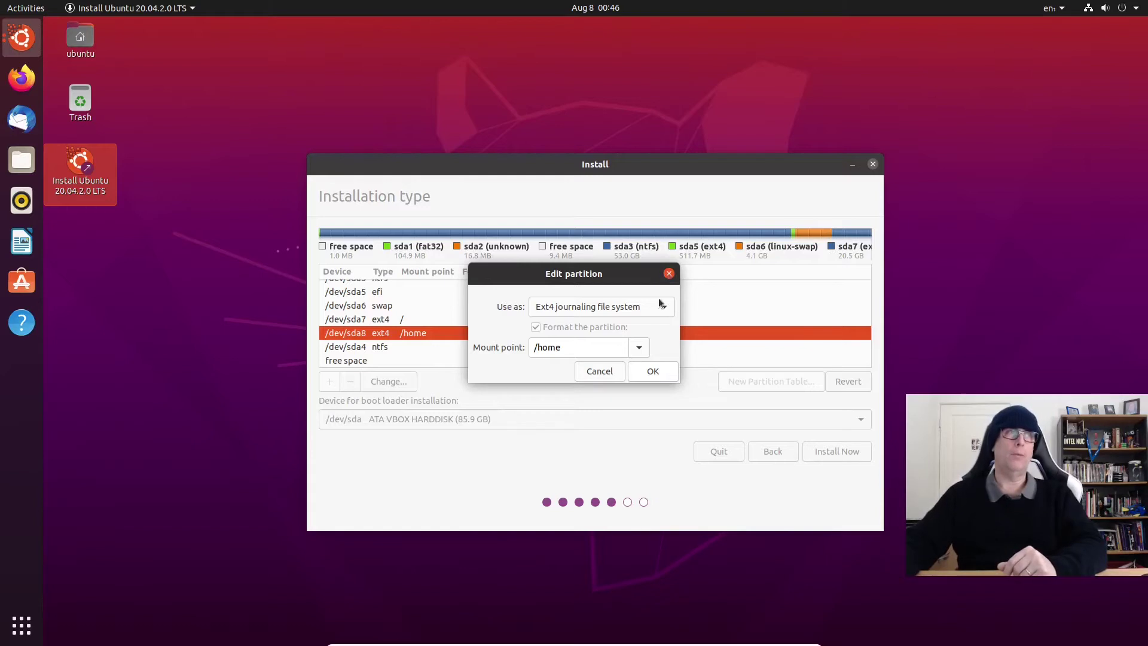
Step: Close the /home partition settings and select the EFI partition /dev/sda5
left_click(599, 371)
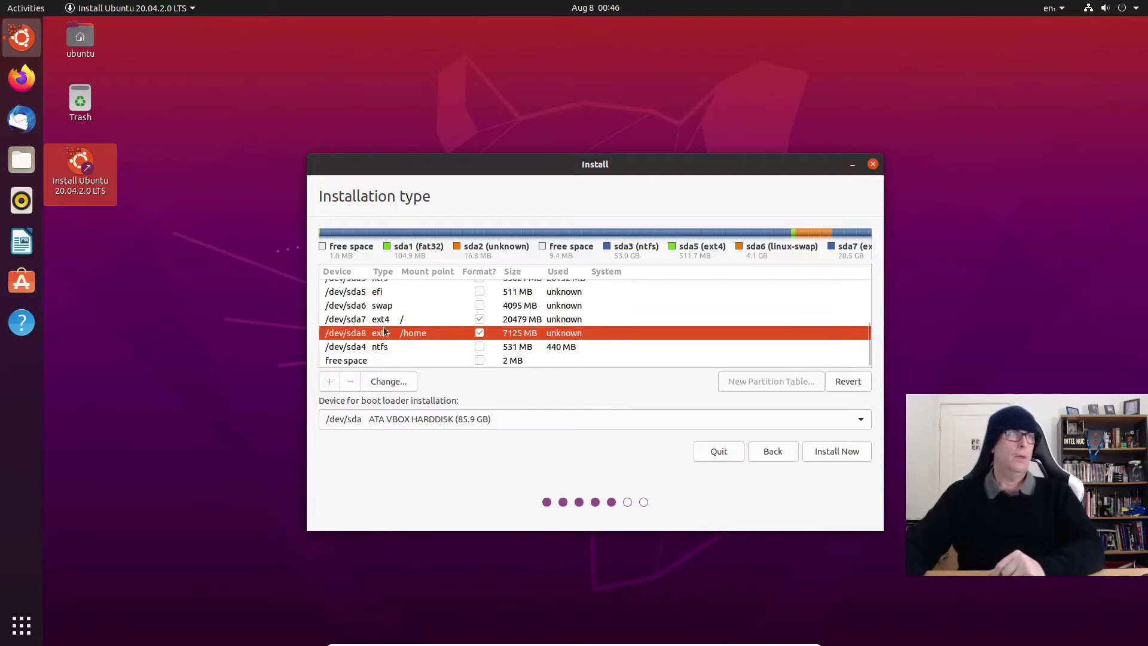
scroll(395, 323, "up", 1)
left_click(408, 311)
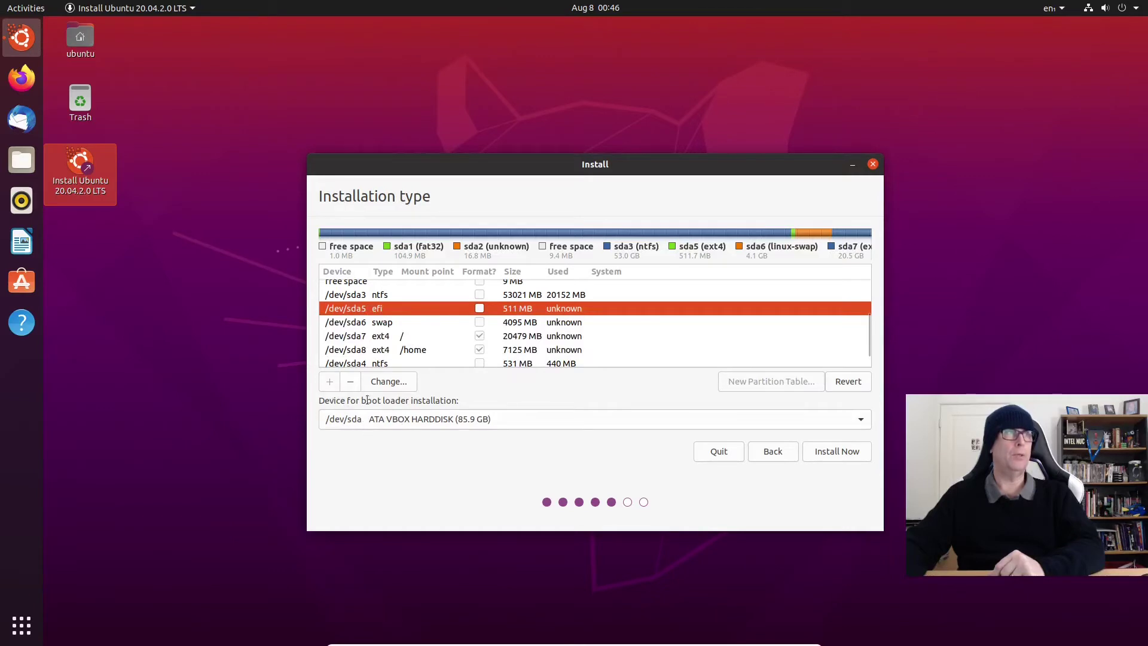
Step: Set /dev/sda5 as the boot loader device and start the installation
left_click(411, 422)
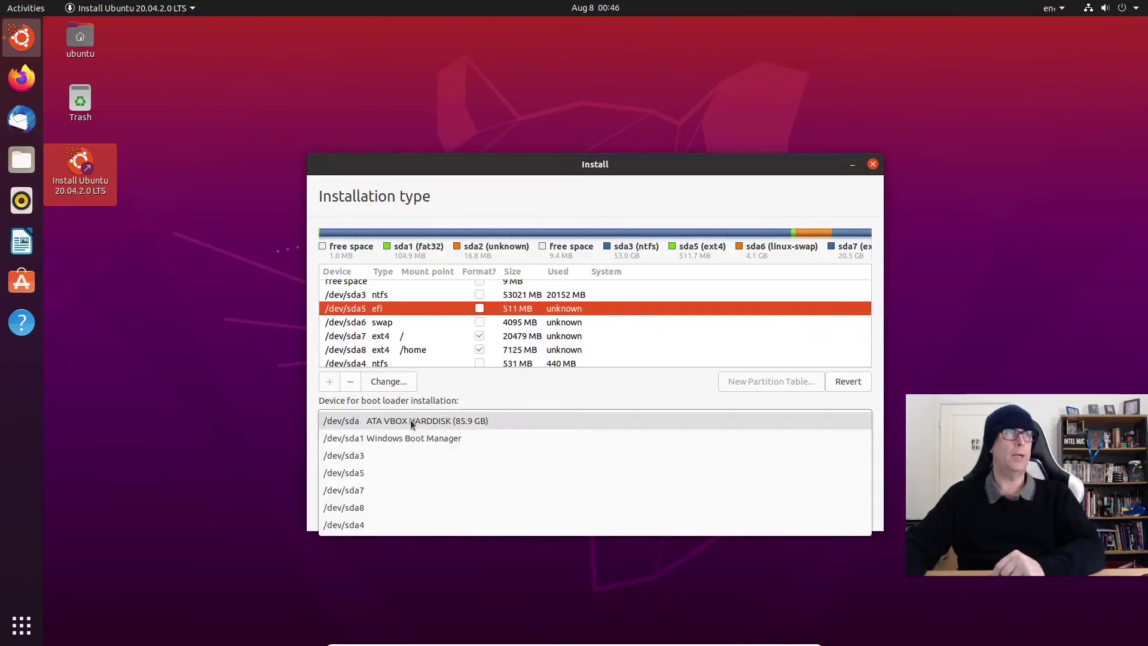
left_click(366, 477)
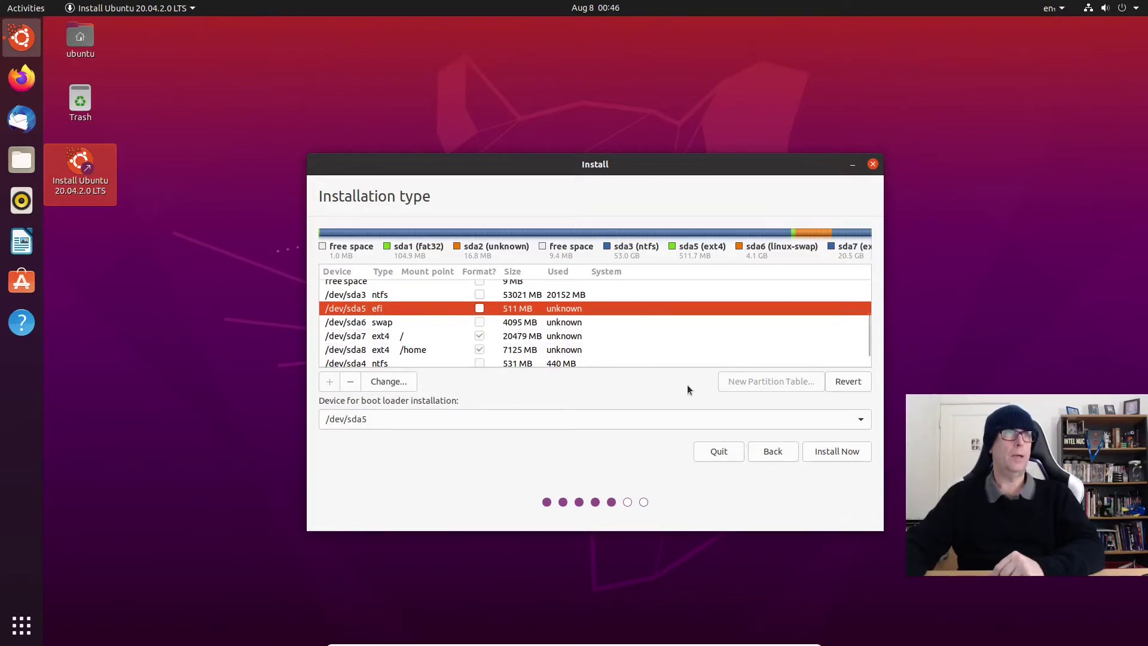
left_click(837, 453)
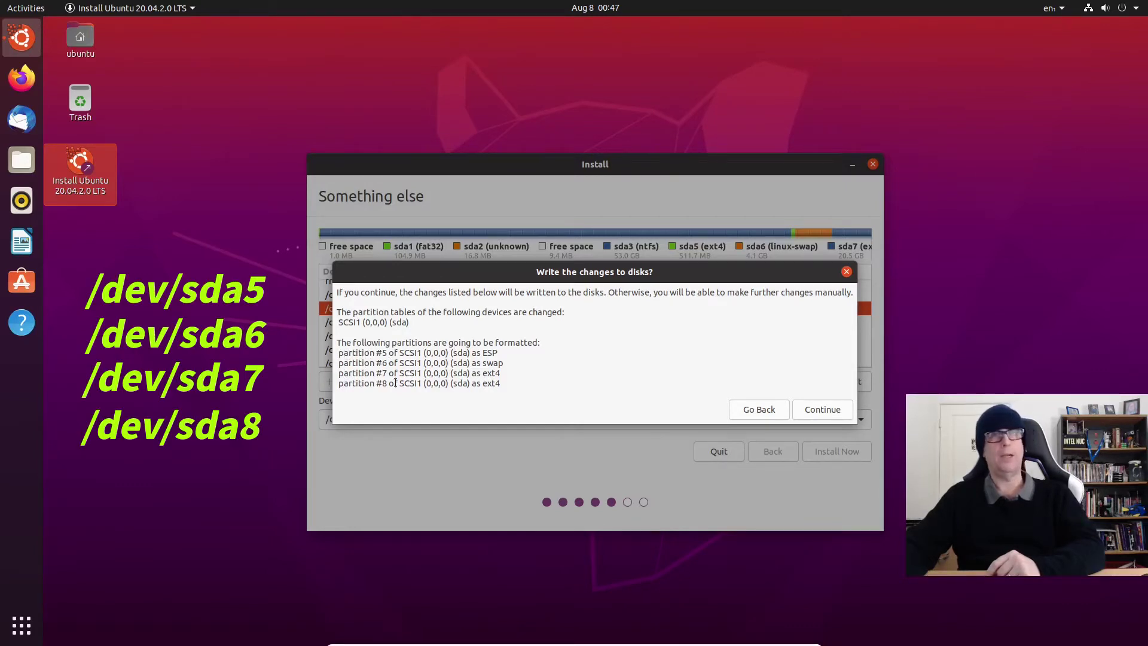
Step: Confirm writing the partition changes to disk and accept Perth as the location
left_click(819, 409)
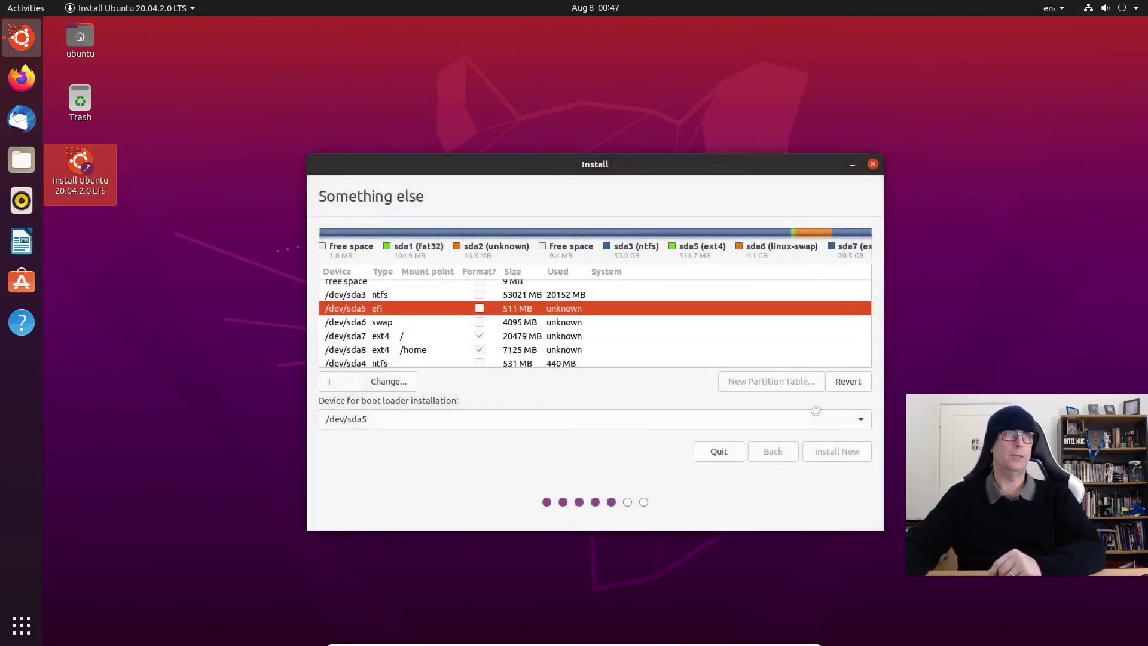
scroll(413, 318, "up", 2)
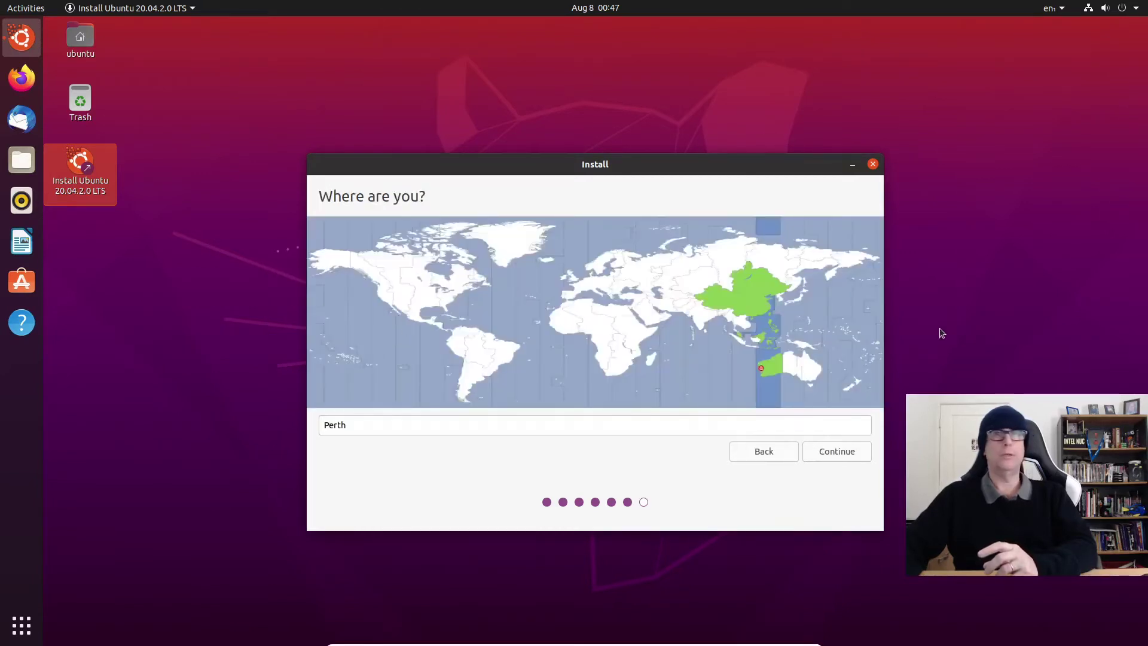
left_click(836, 451)
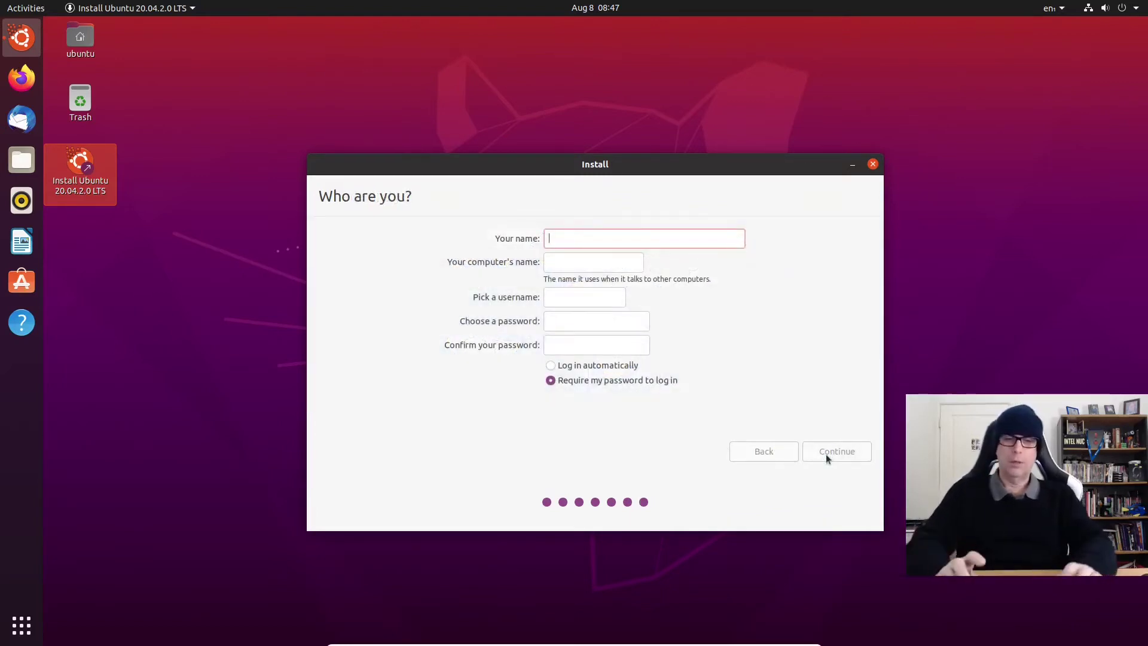
Step: Enter the user's full name and change the computer name to ubuntu-20.04-U-vm
type("Colin ")
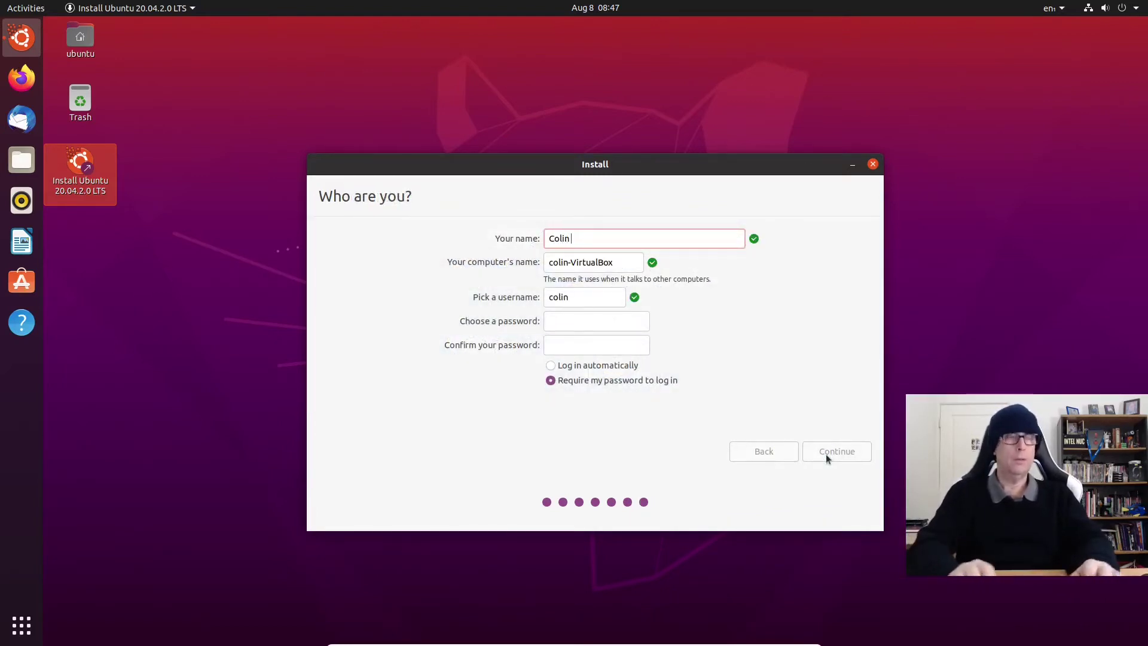
type("Brash")
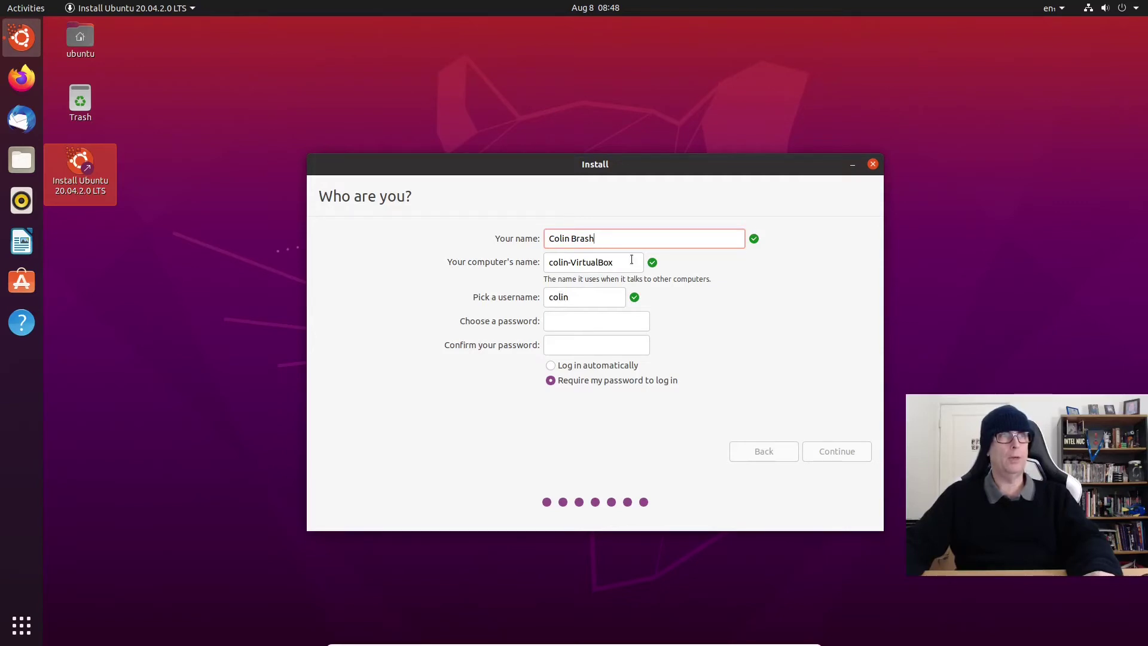
left_click_drag(632, 259, 511, 259)
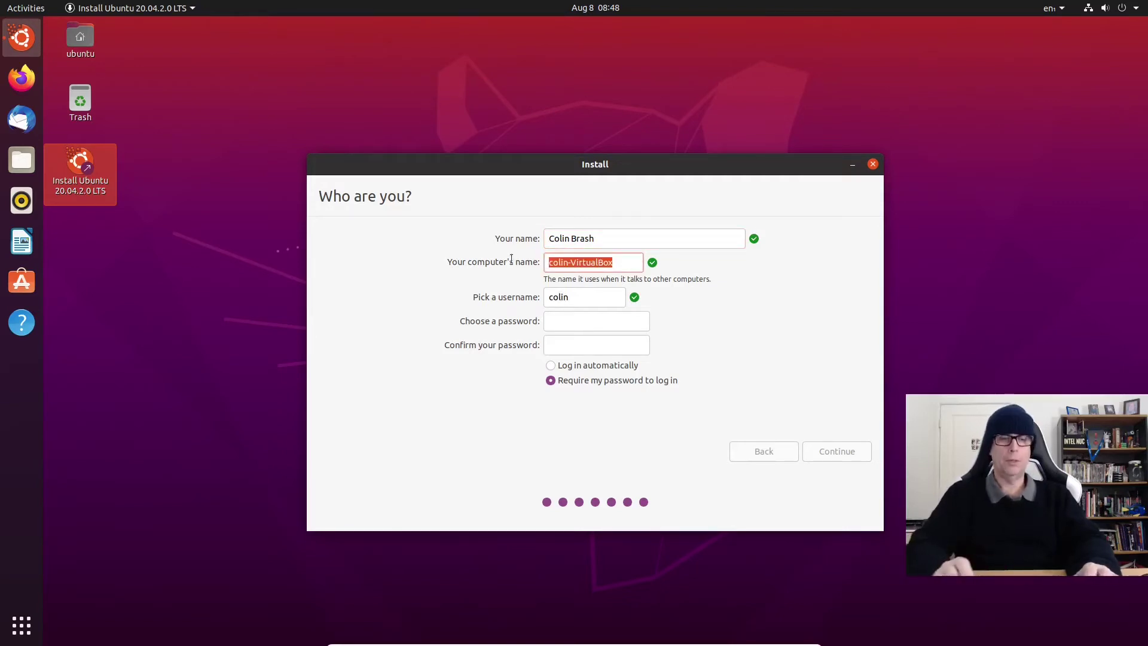
type("ubuntu-20.04-U")
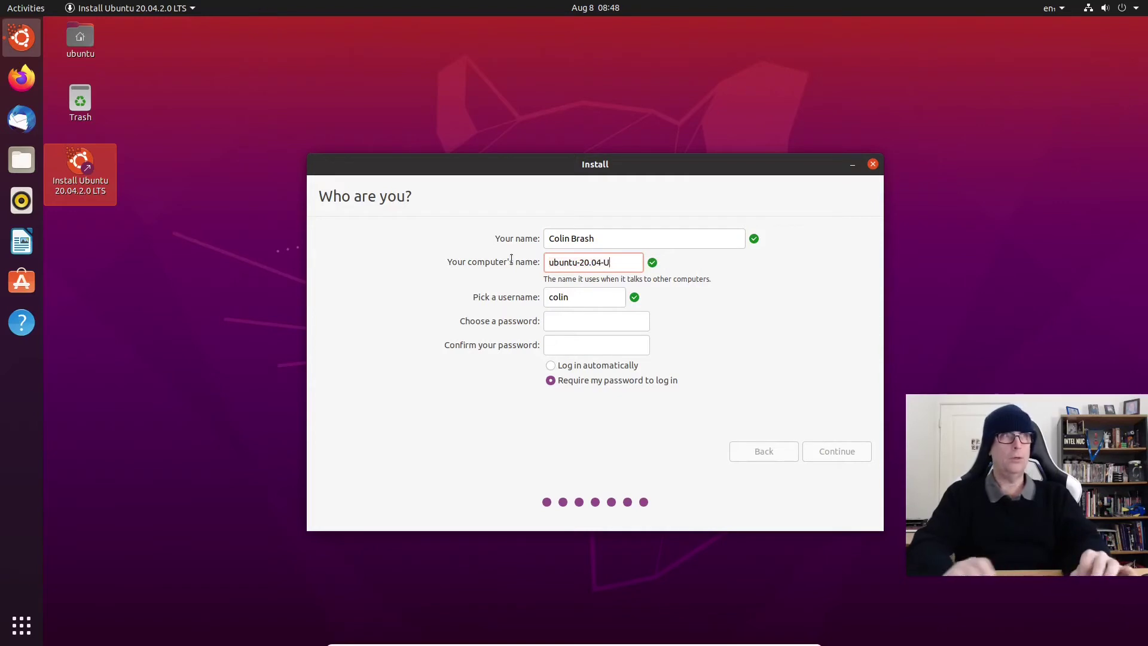
type("-vm")
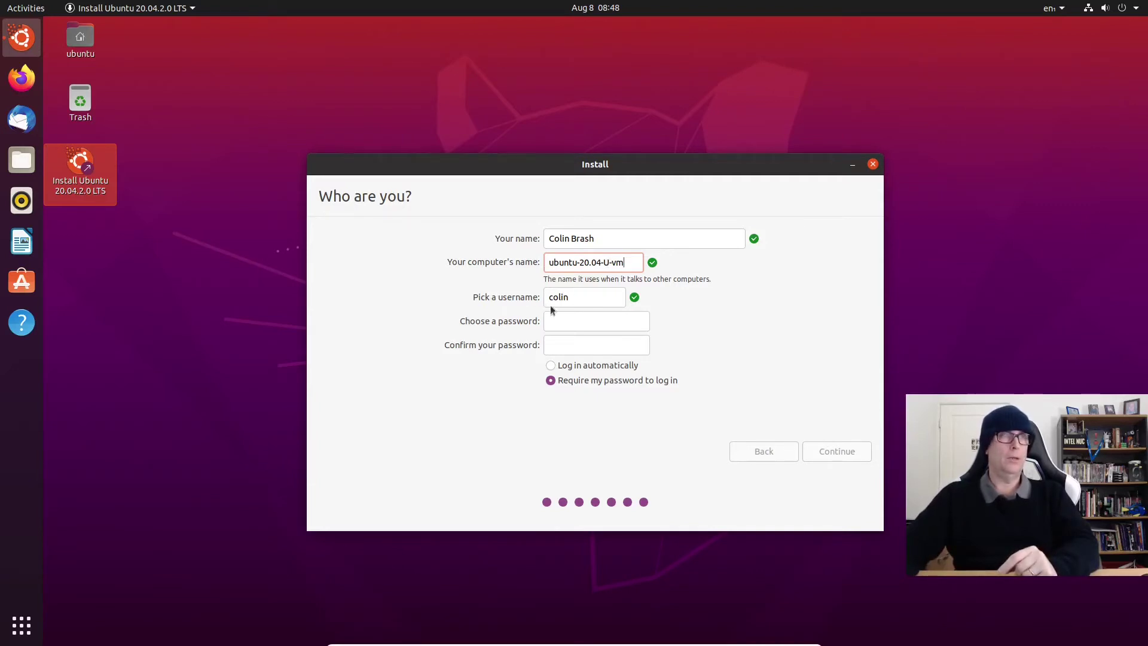
Step: Enter the account password and move to its confirmation field
left_click(567, 323)
type("***")
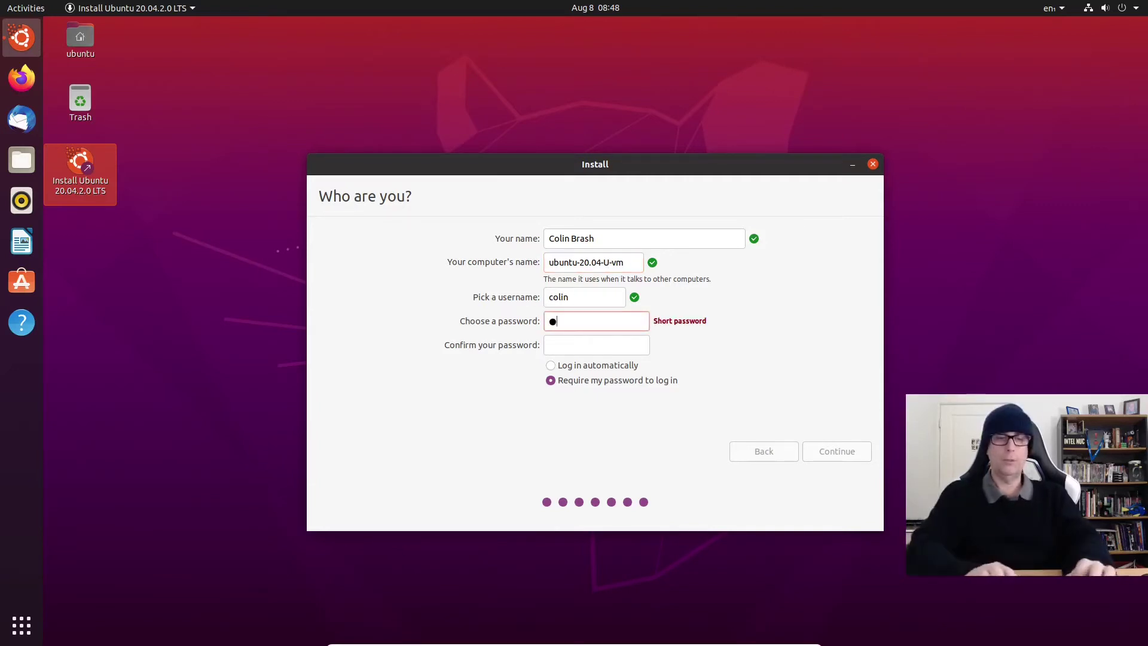
type("****")
key("Tab")
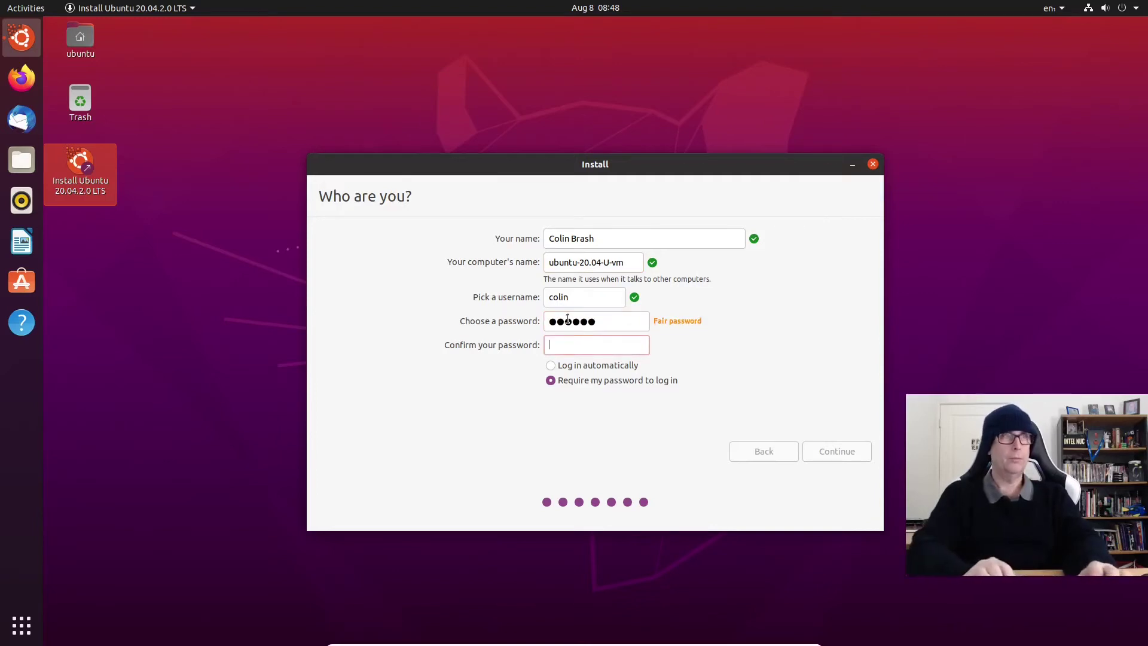
type("*******")
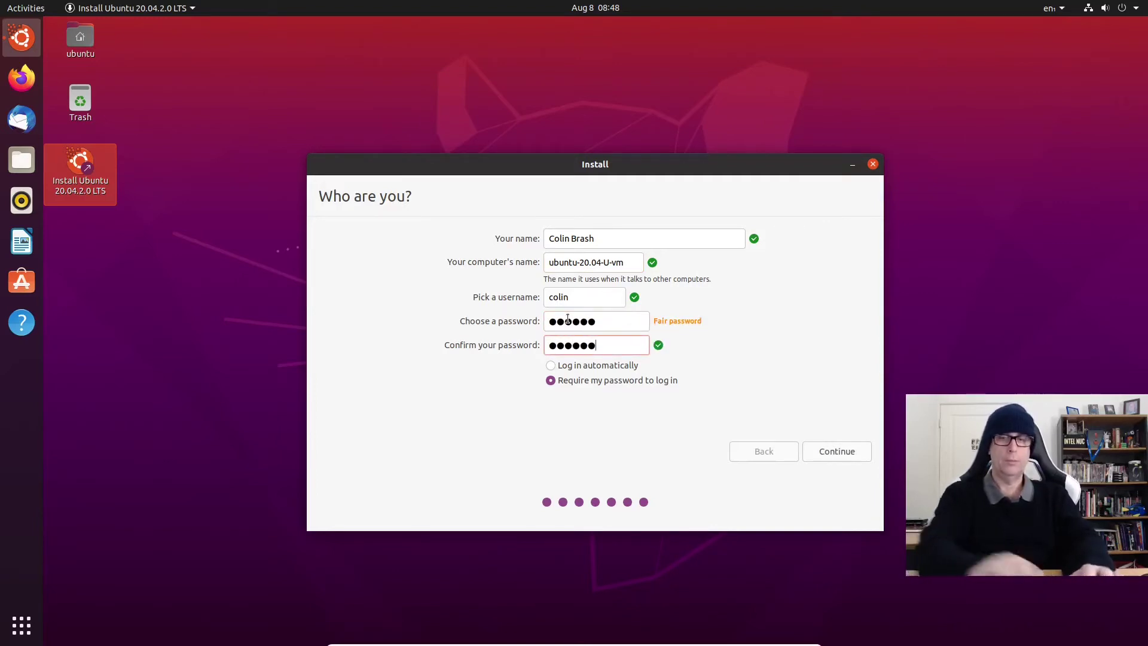
Step: Finish account setup, let the installation complete, then restart the computer
left_click(853, 450)
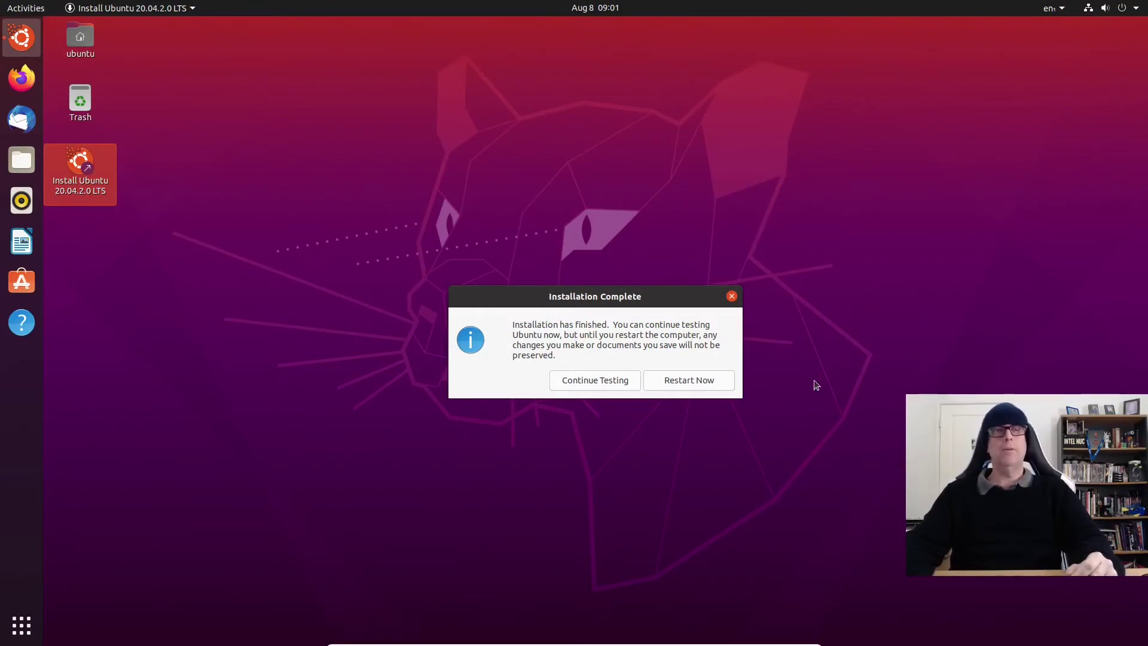
left_click(715, 384)
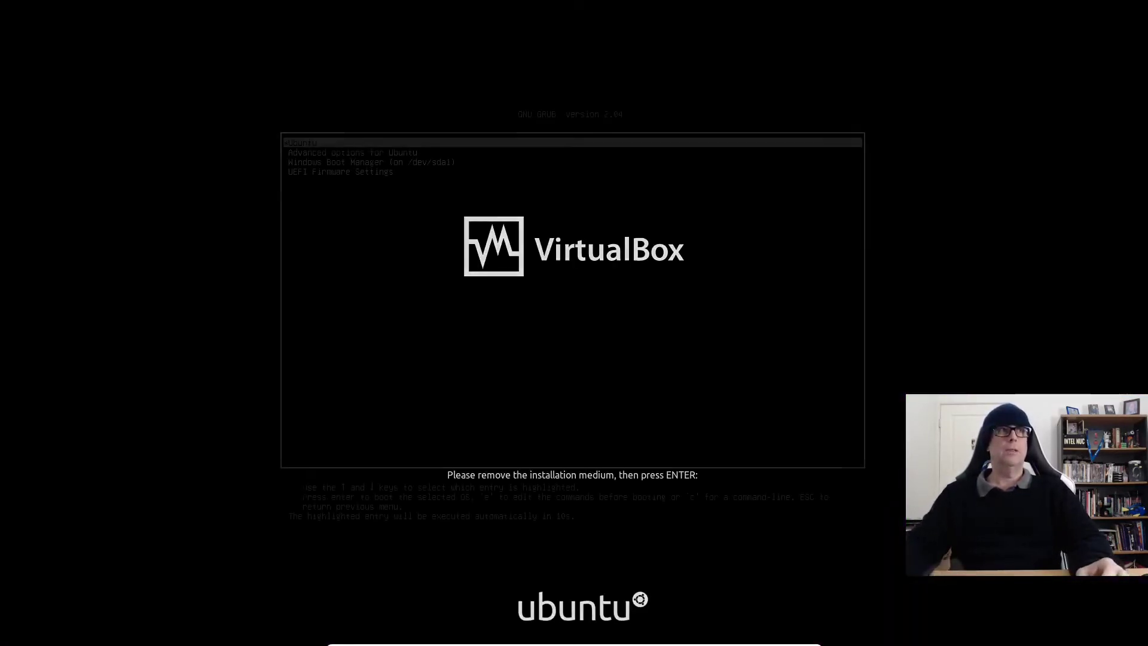
Step: Look over the GRUB boot entries and boot the installed Ubuntu
key("Down")
key("Down")
key("Down")
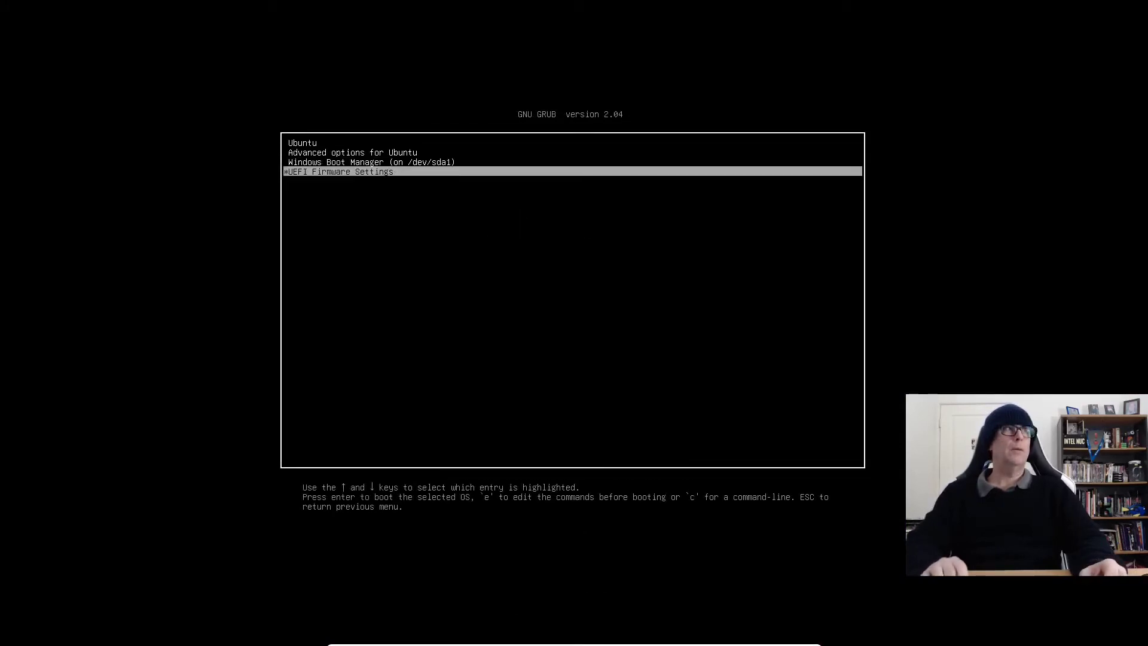
key("Up")
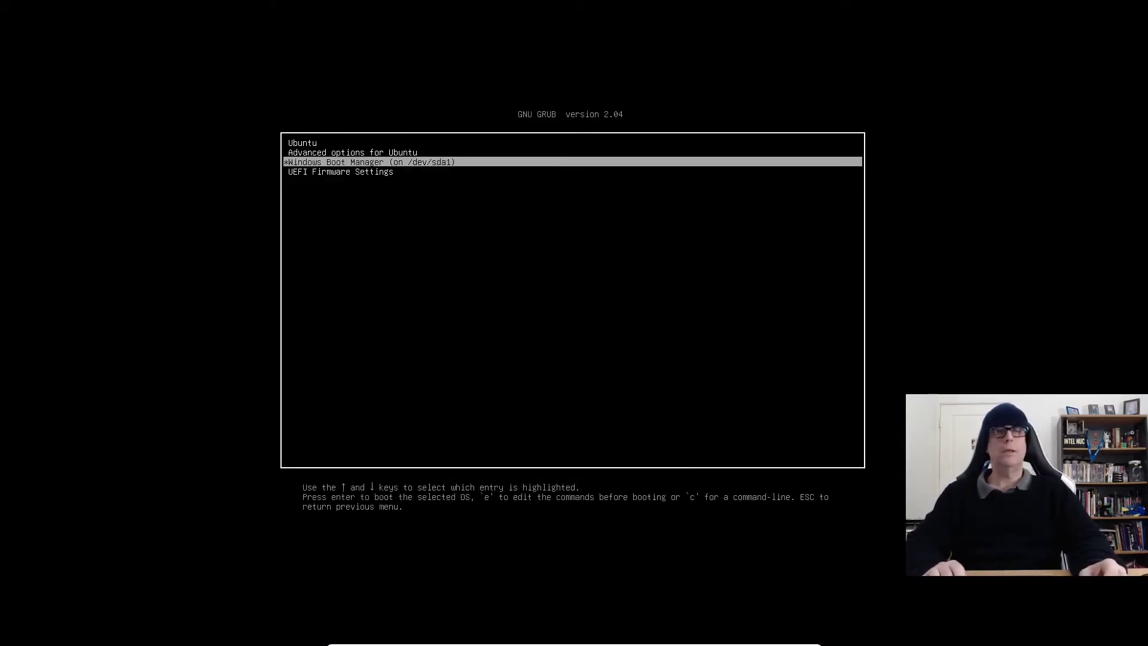
key("Up")
key("Up")
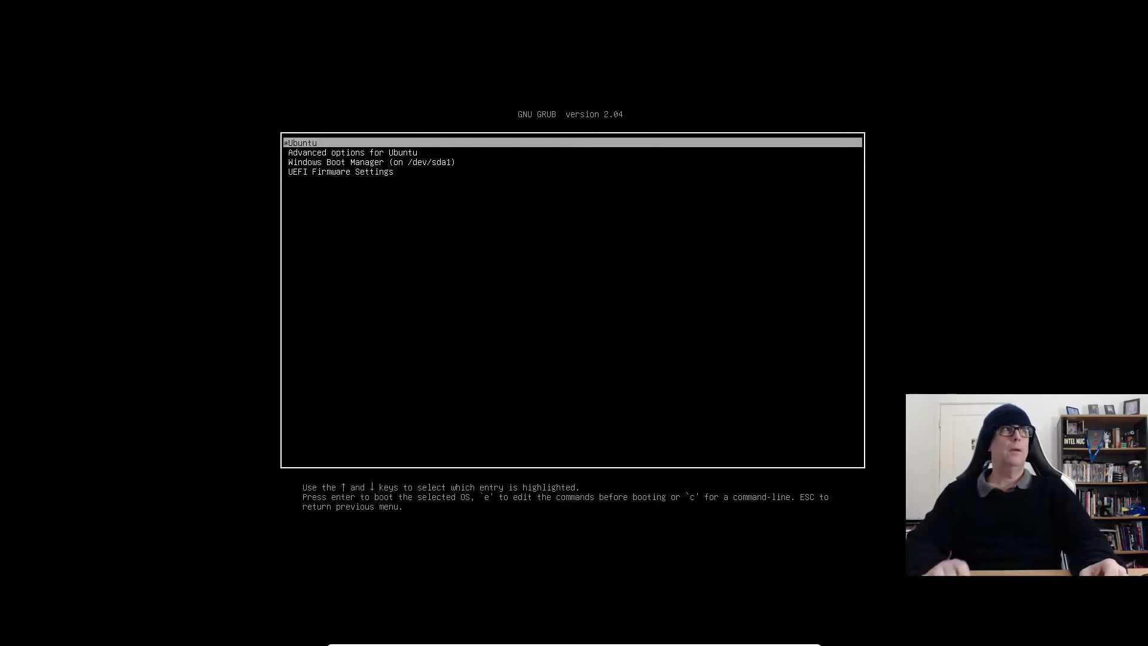
key("Return")
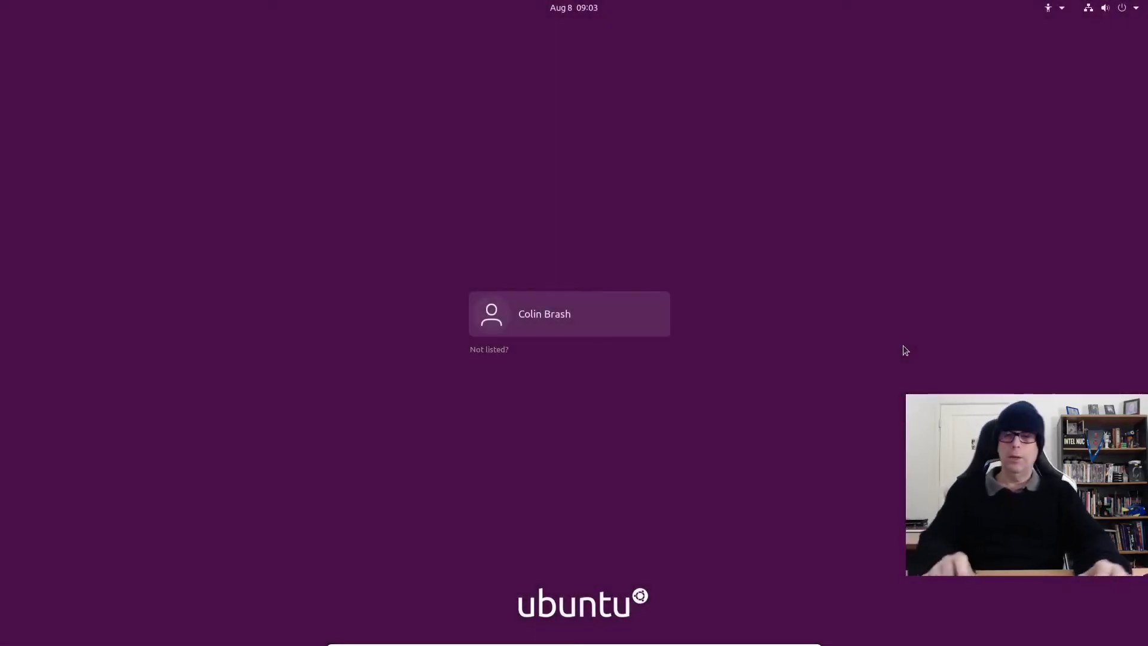
Step: Sign in with the account password, skip Online Accounts and Livepatch, and decline sending system info
key("Return")
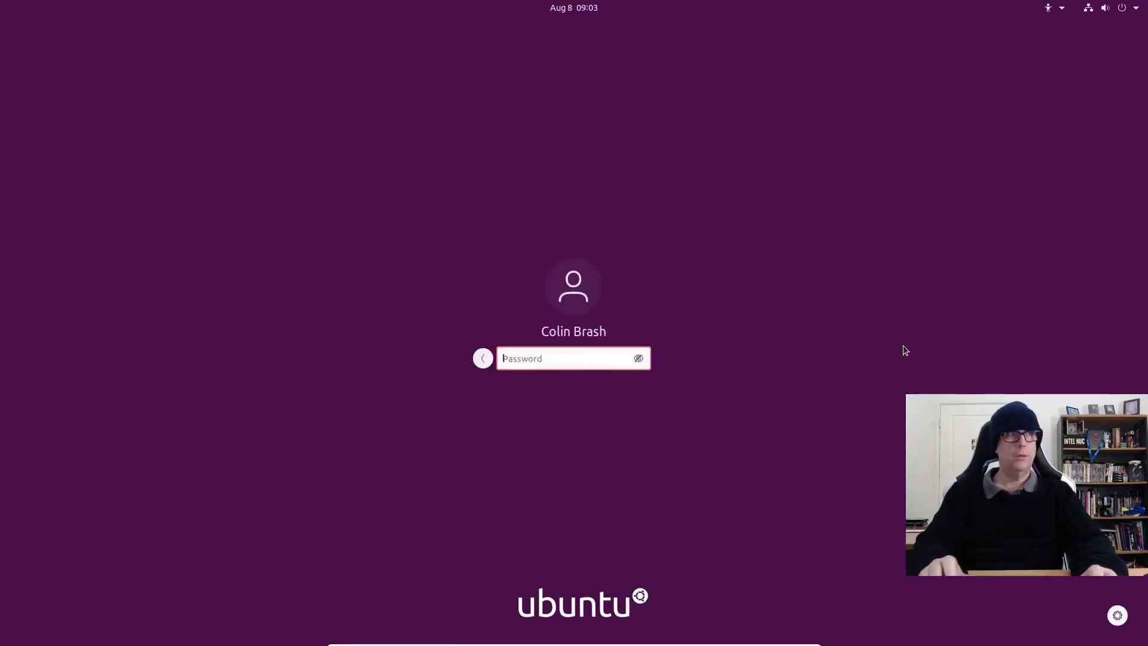
type("•••••")
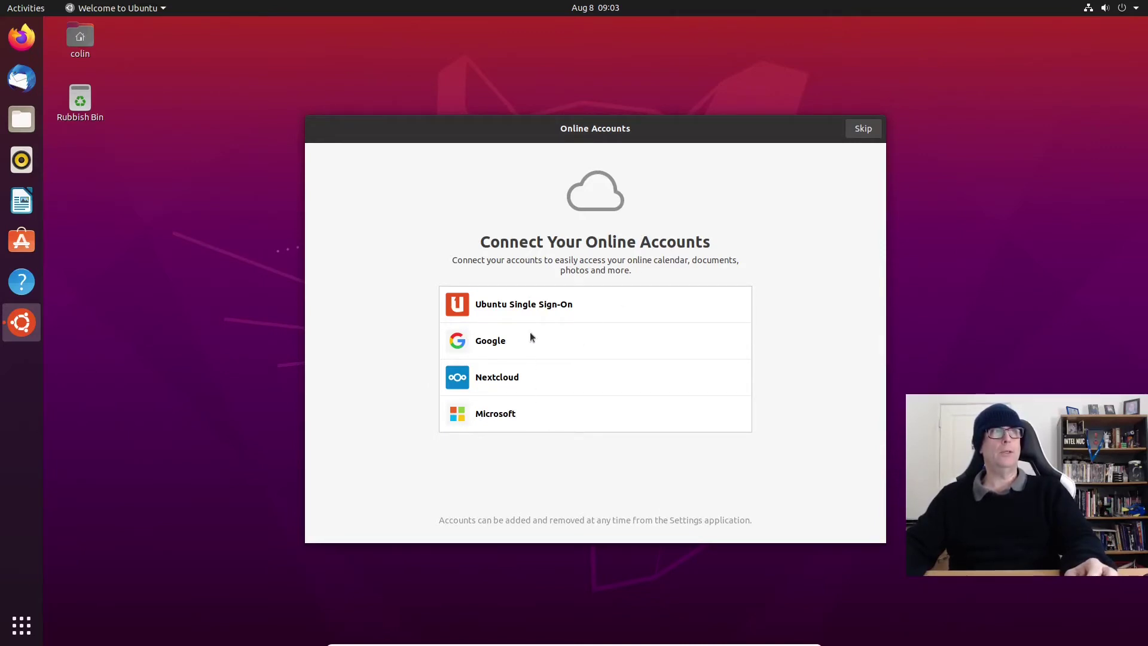
left_click(868, 128)
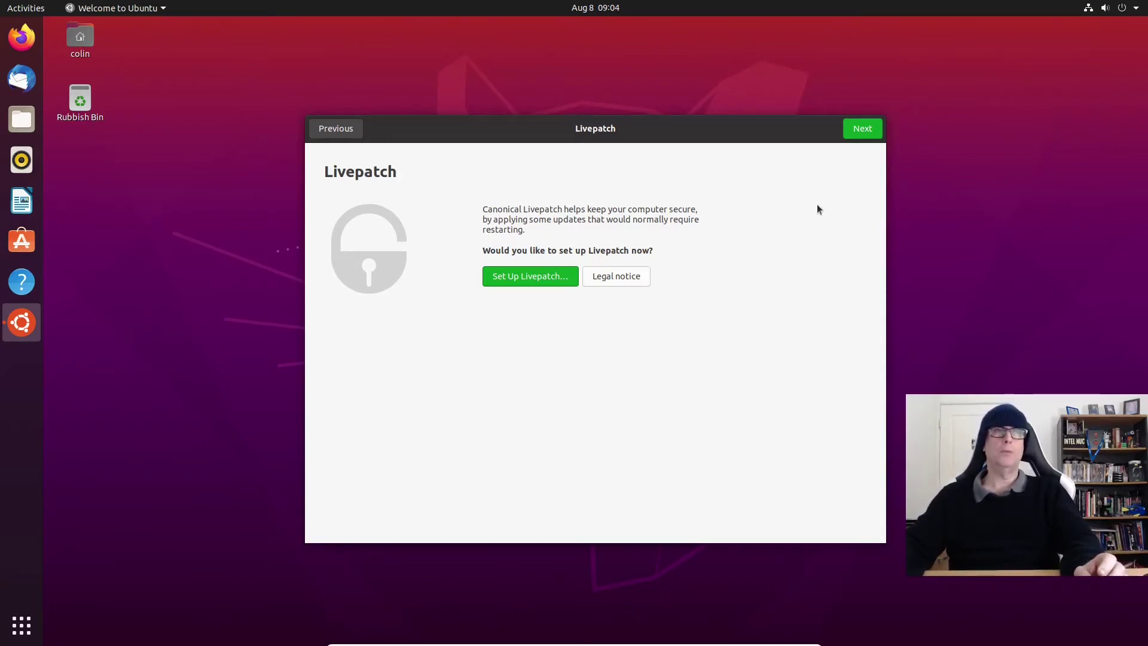
left_click(863, 128)
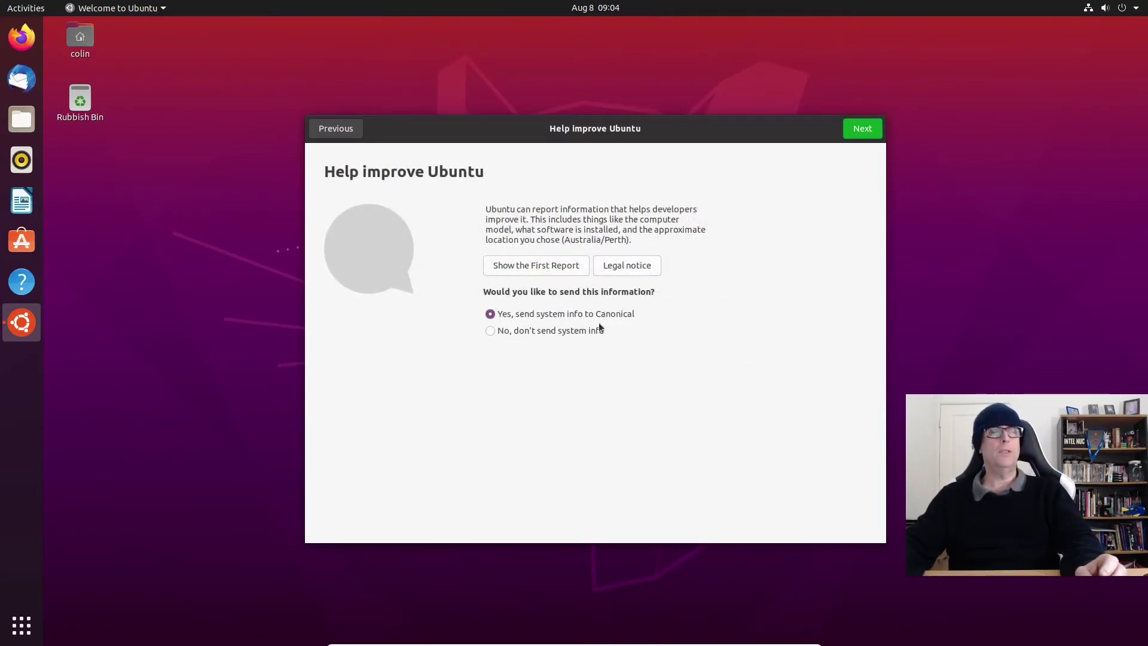
left_click(491, 331)
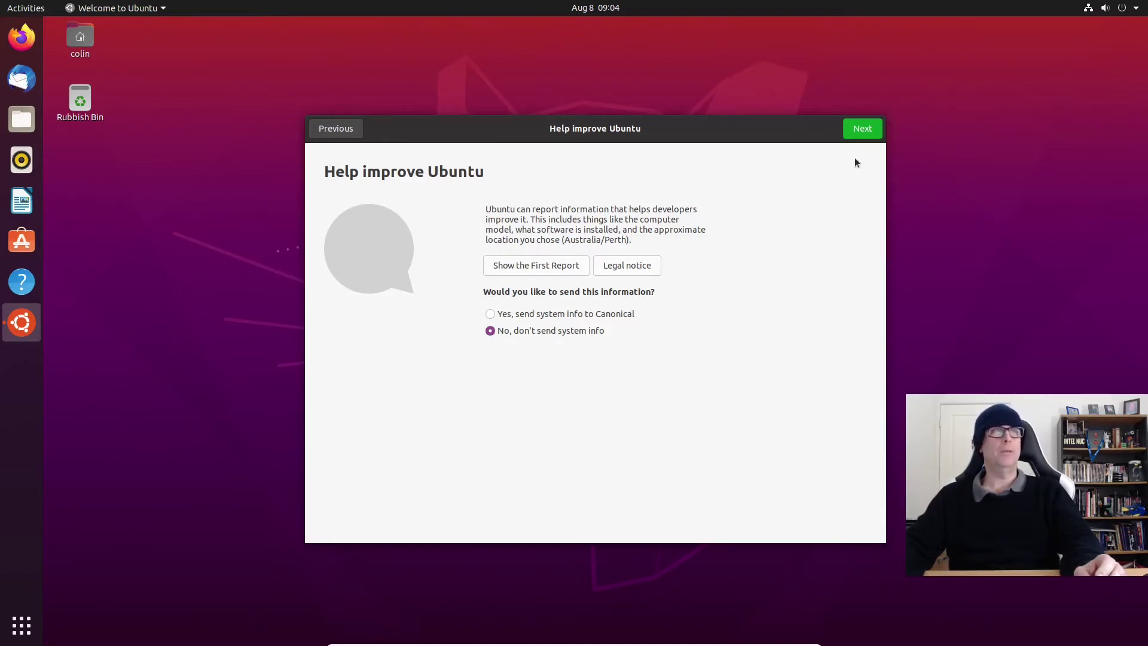
Step: Leave location services off, browse the suggested apps, and close the welcome wizard
left_click(871, 128)
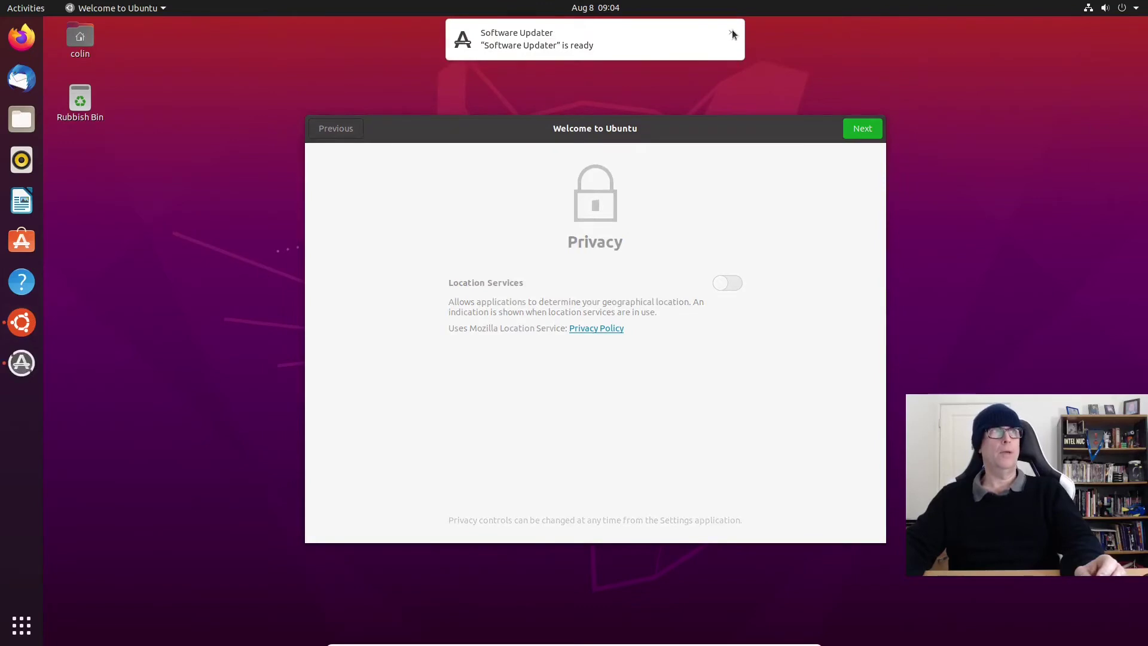
left_click(863, 130)
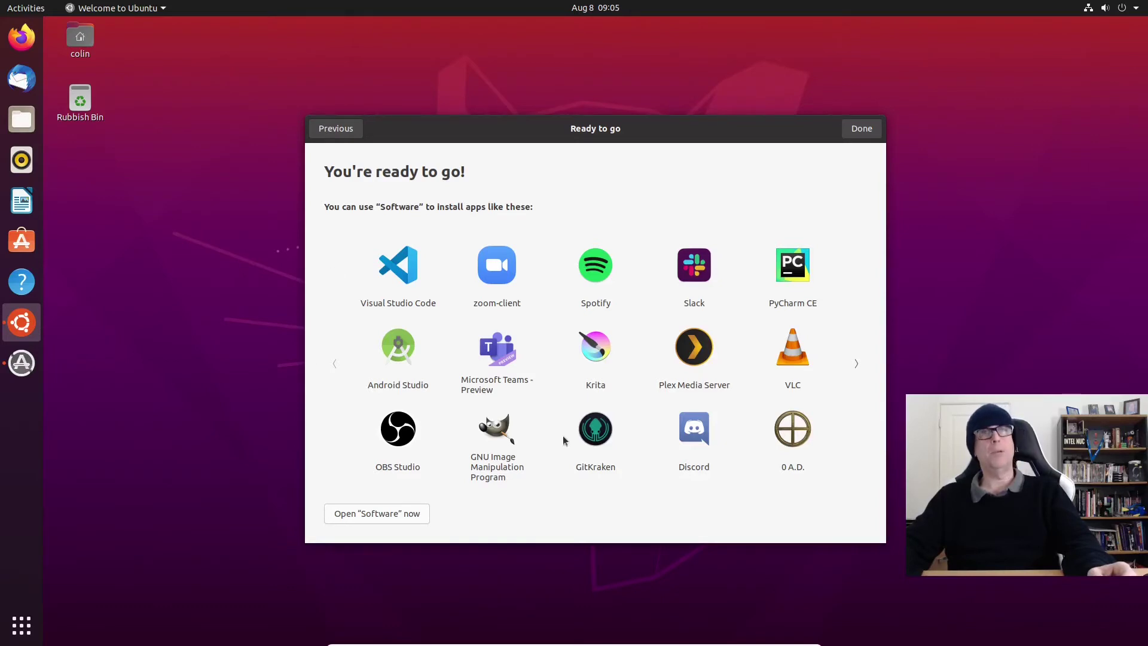
left_click(855, 369)
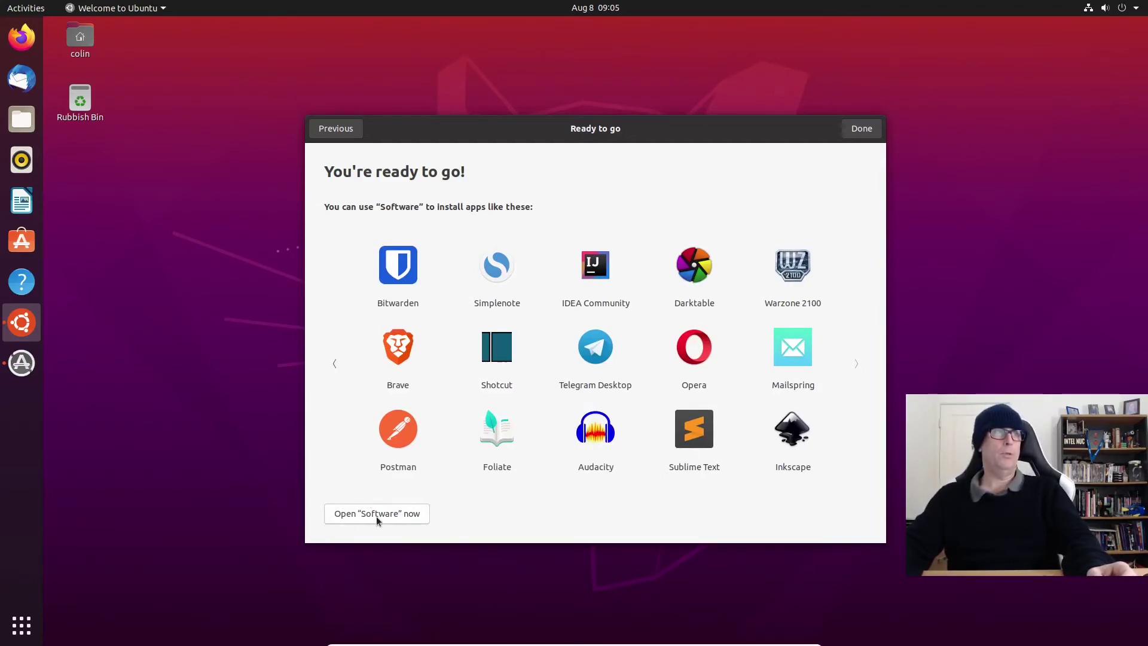
left_click(865, 128)
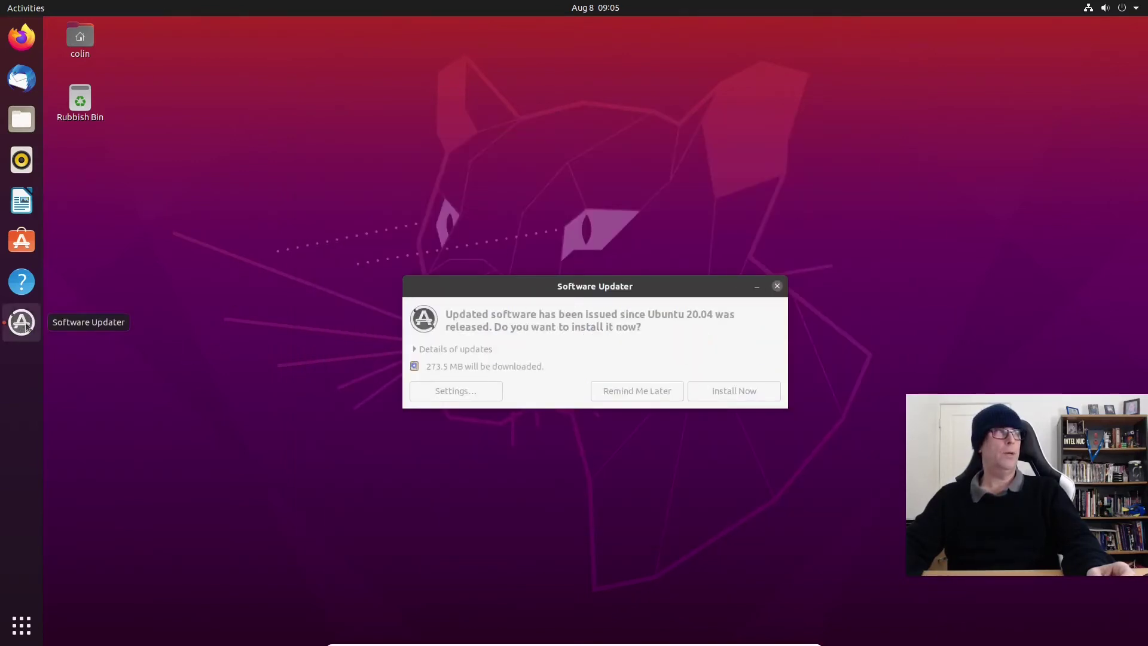
Step: Dismiss the Software Updater offer without installing, then choose Power Off from the system menu
left_click(691, 345)
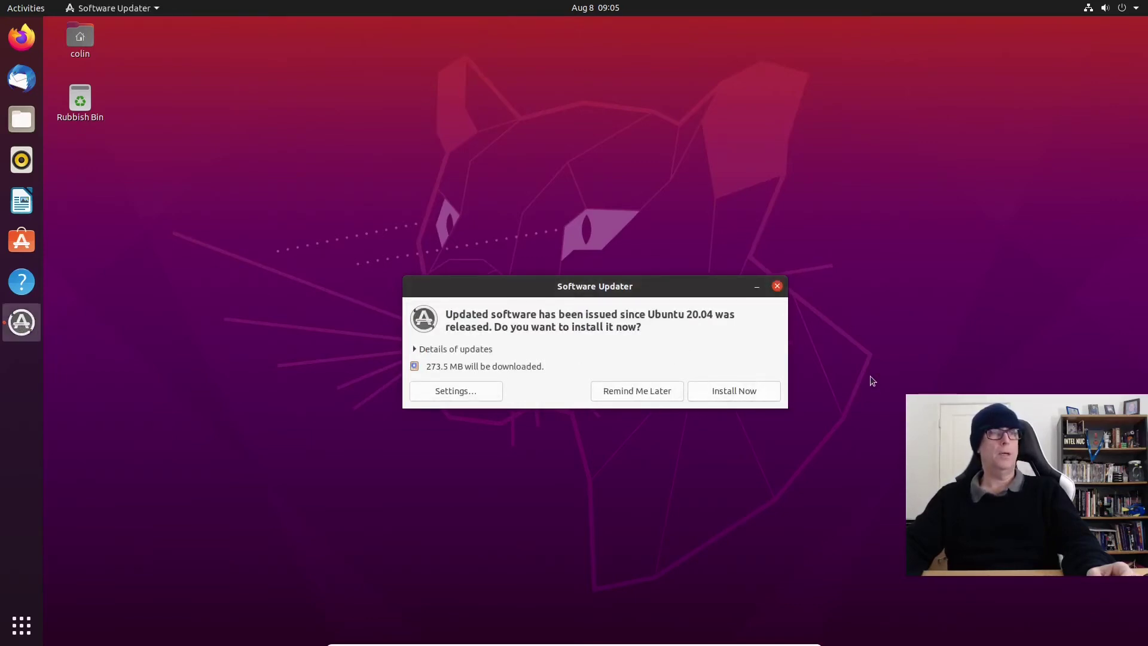
left_click(776, 286)
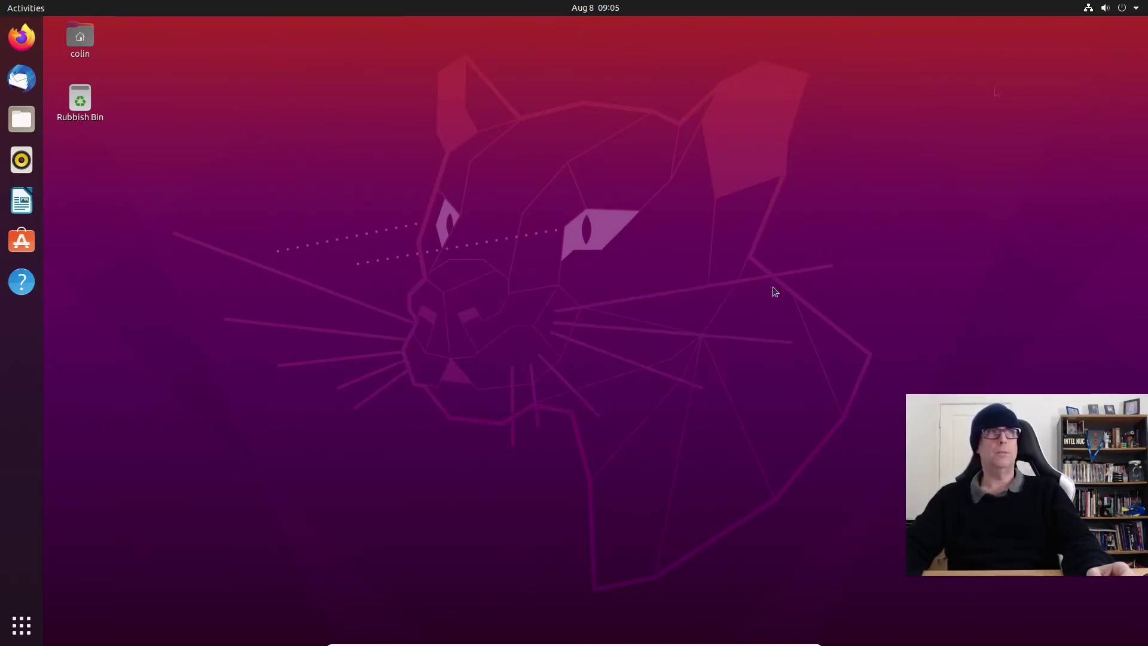
left_click(1112, 12)
left_click(1026, 135)
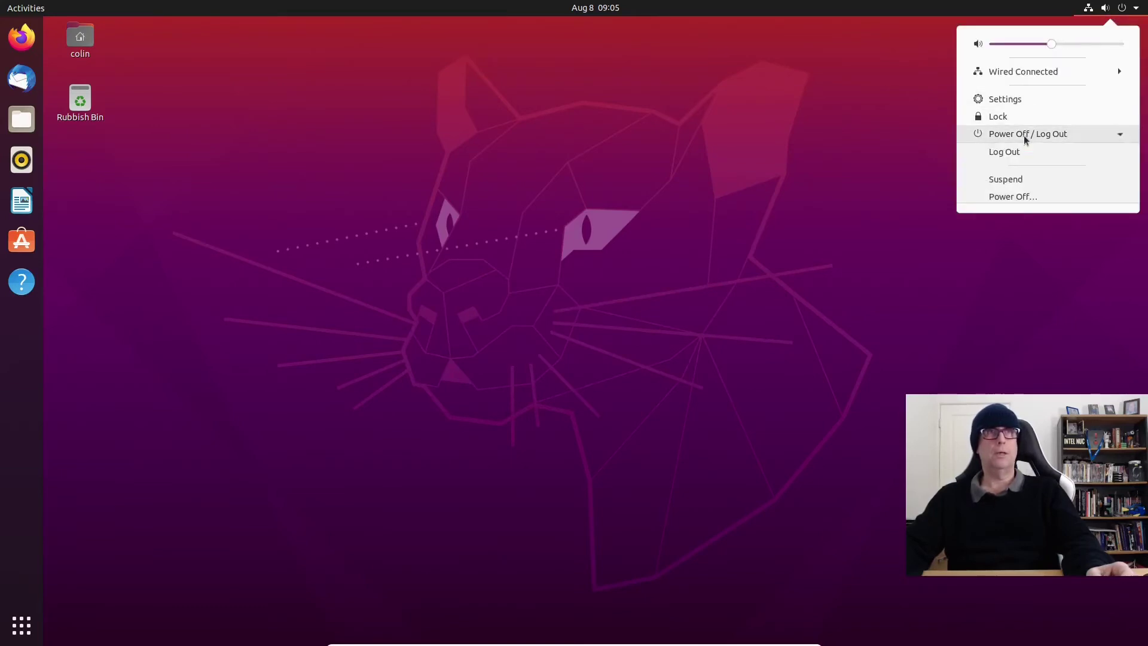
left_click(1010, 193)
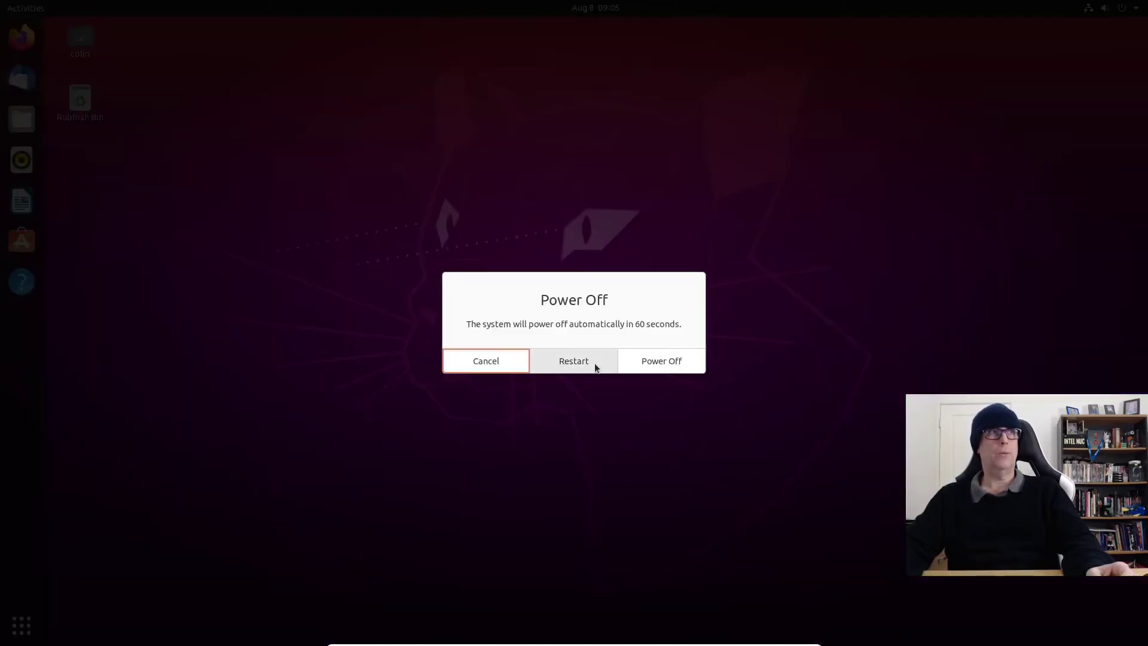
Step: Restart the computer and boot Windows Boot Manager from the GRUB menu
left_click(587, 365)
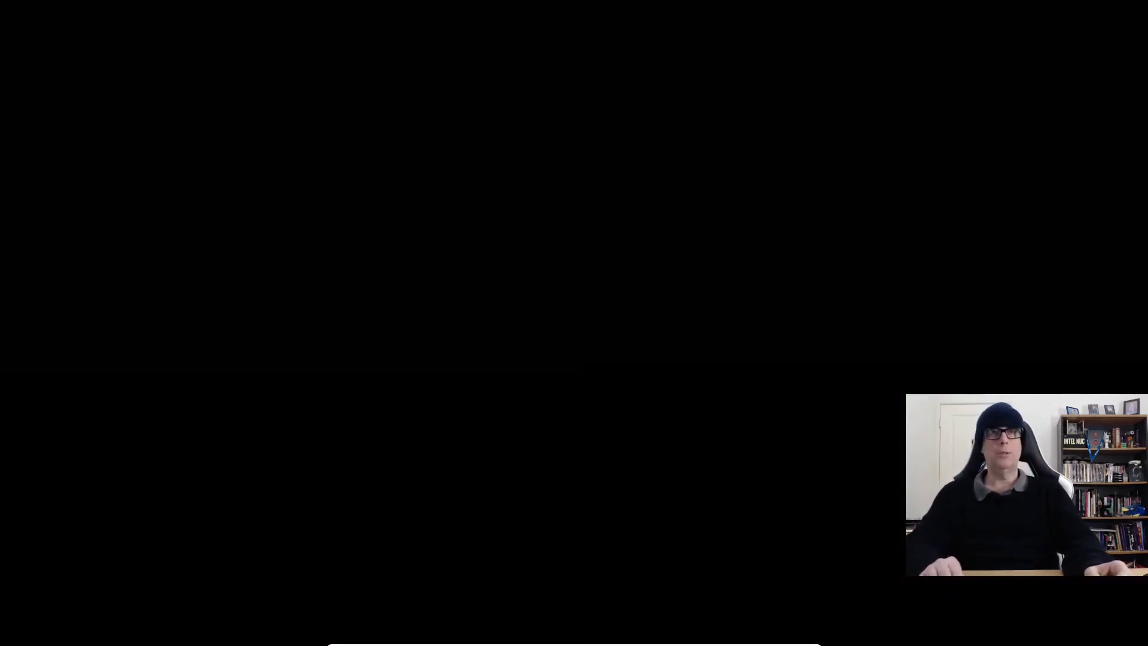
key("Down")
key("Down")
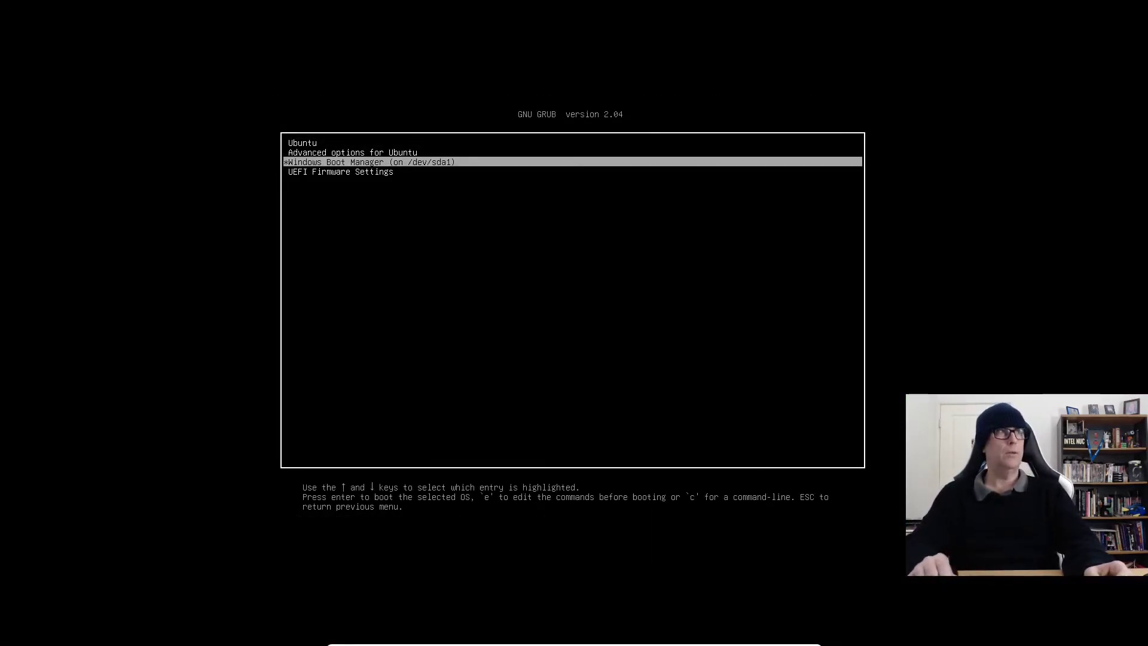
key("Return")
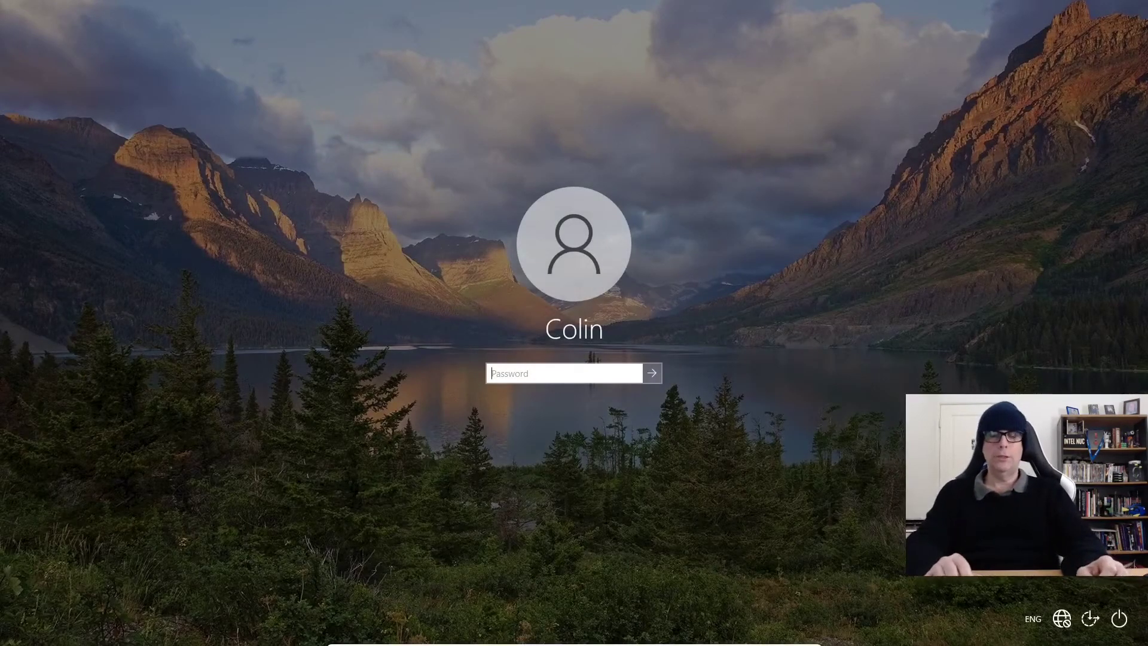
Step: Sign in to Windows with the account password and bring up the Start menu
type("******")
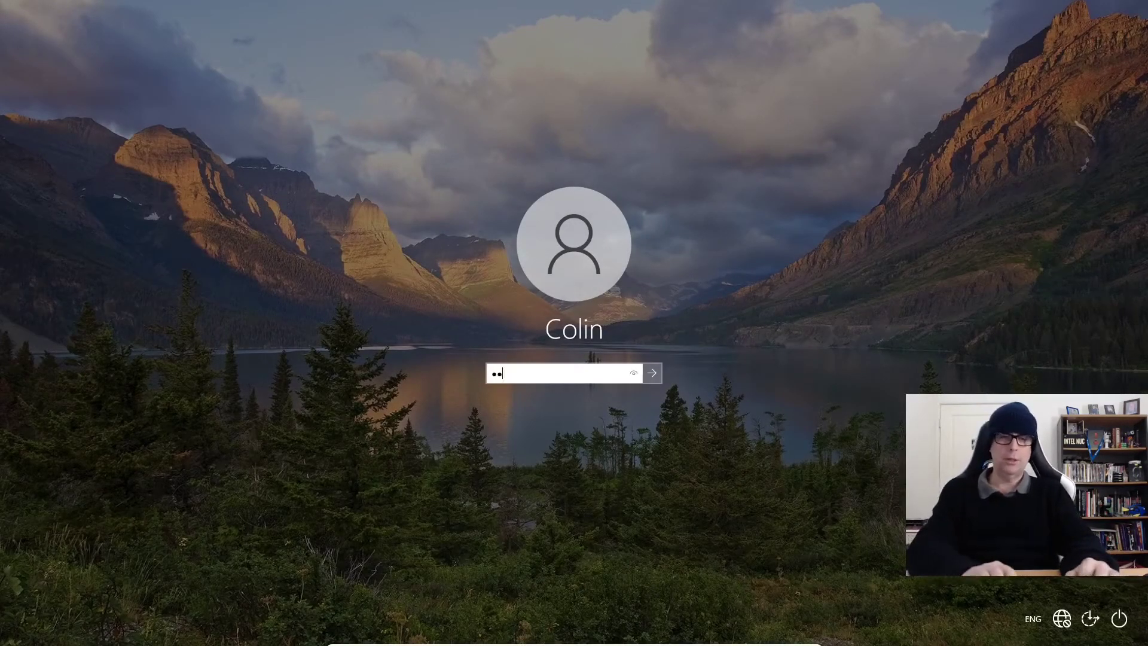
key("Return")
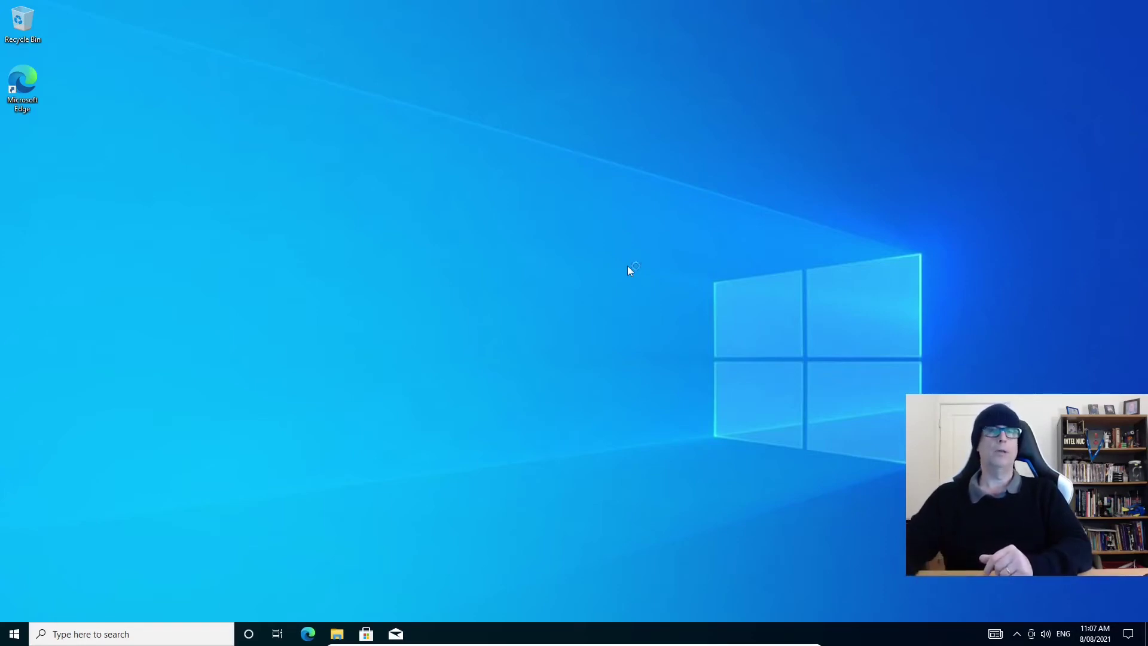
key("super")
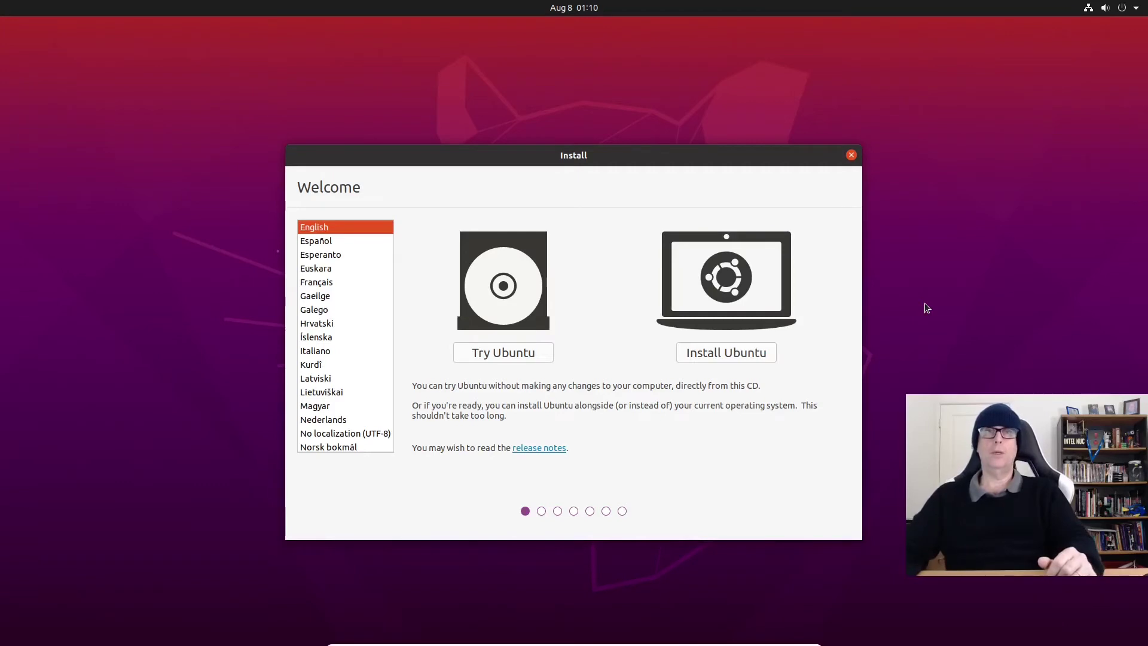
Step: Choose Try Ubuntu for a live session, then launch GParted by searching 'gpar'
left_click(532, 356)
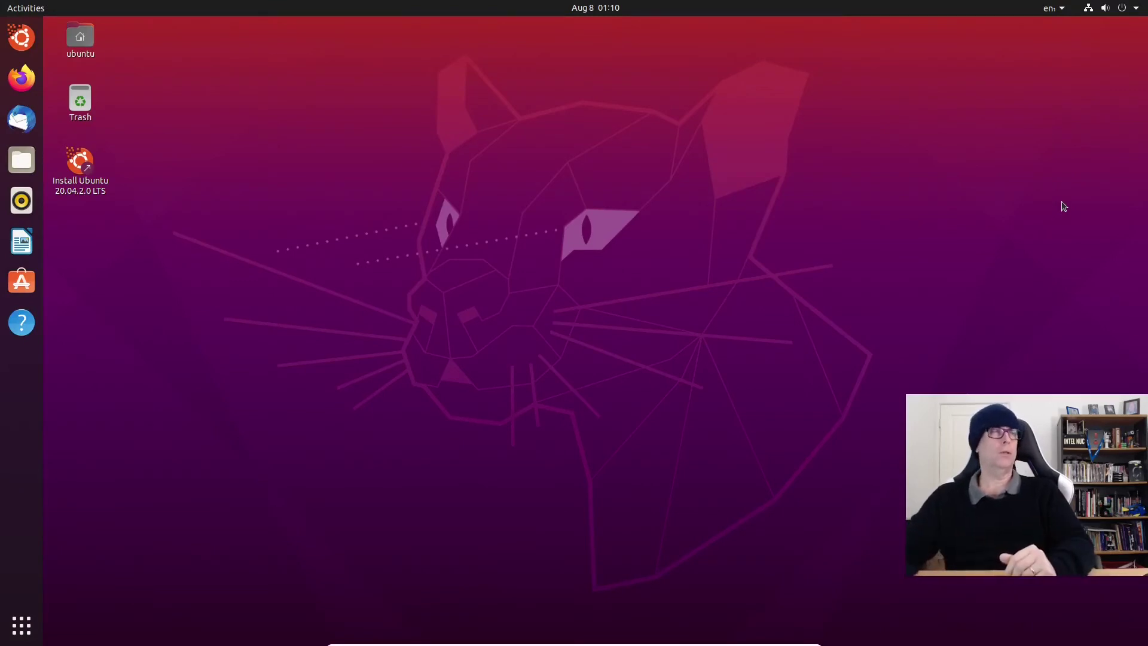
left_click(10, 12)
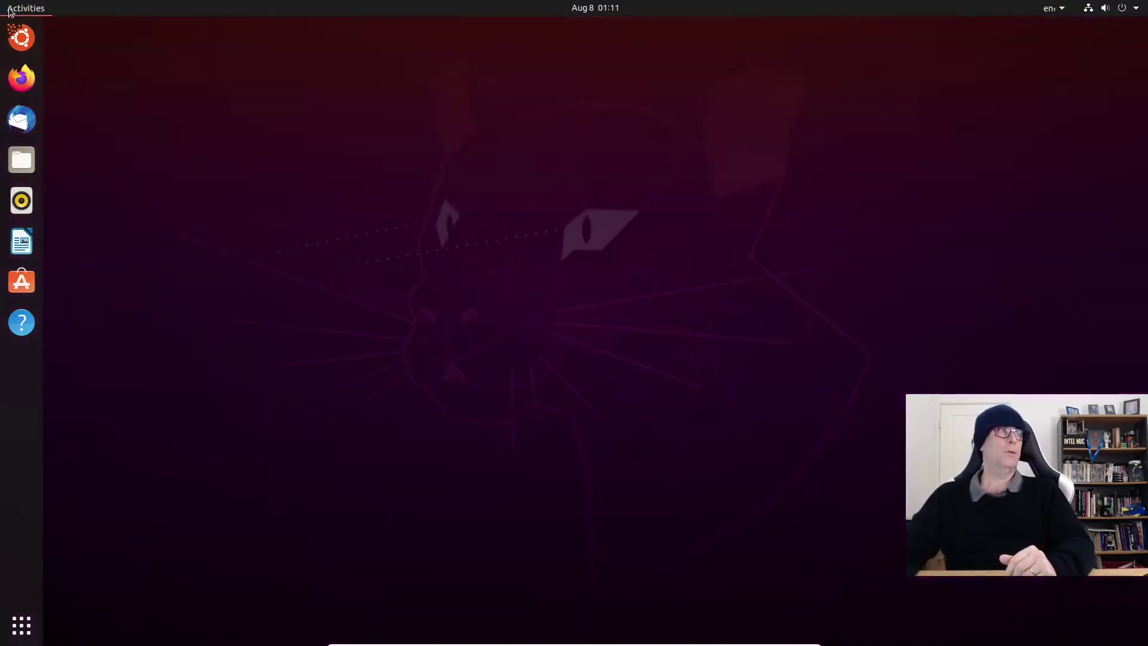
type("gpar")
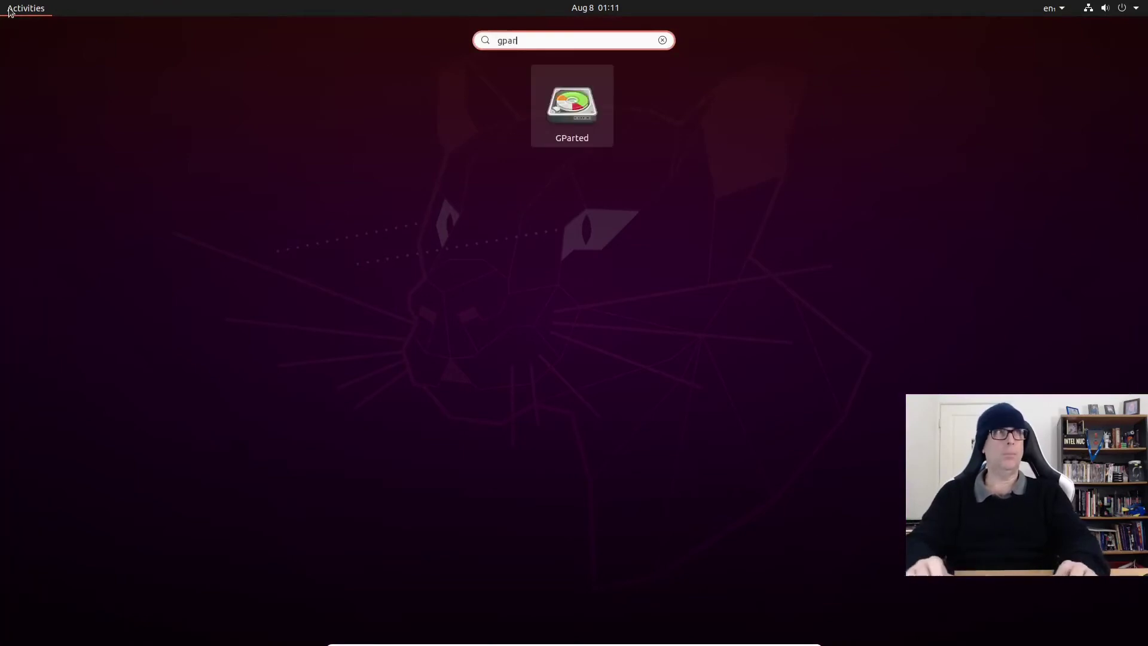
key("Return")
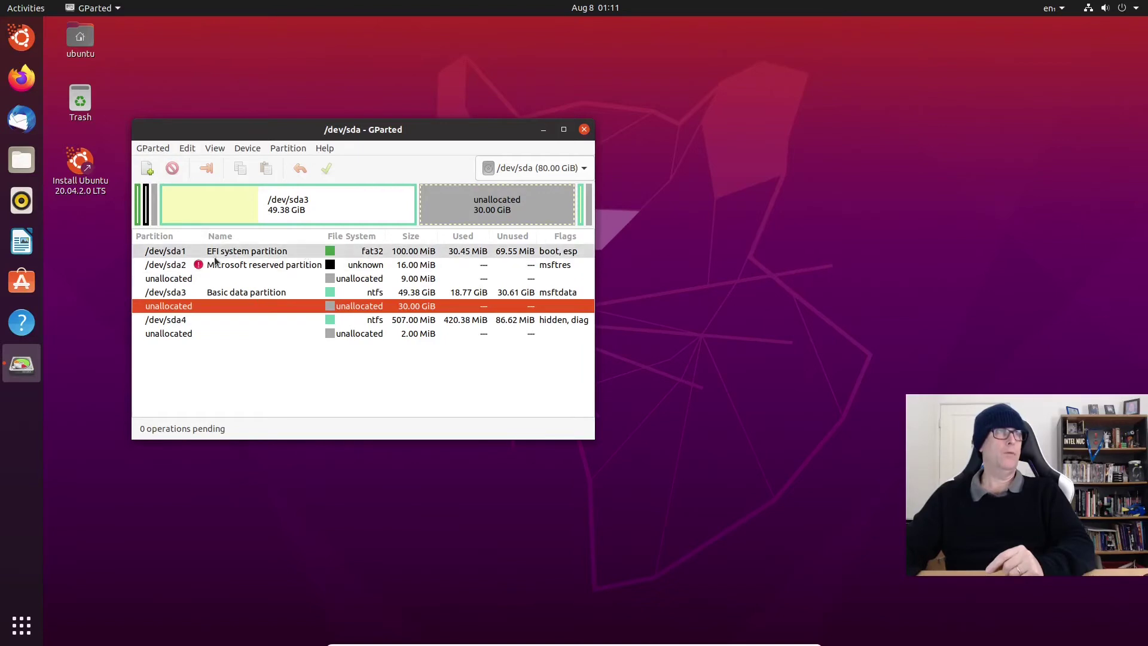
left_click(299, 252)
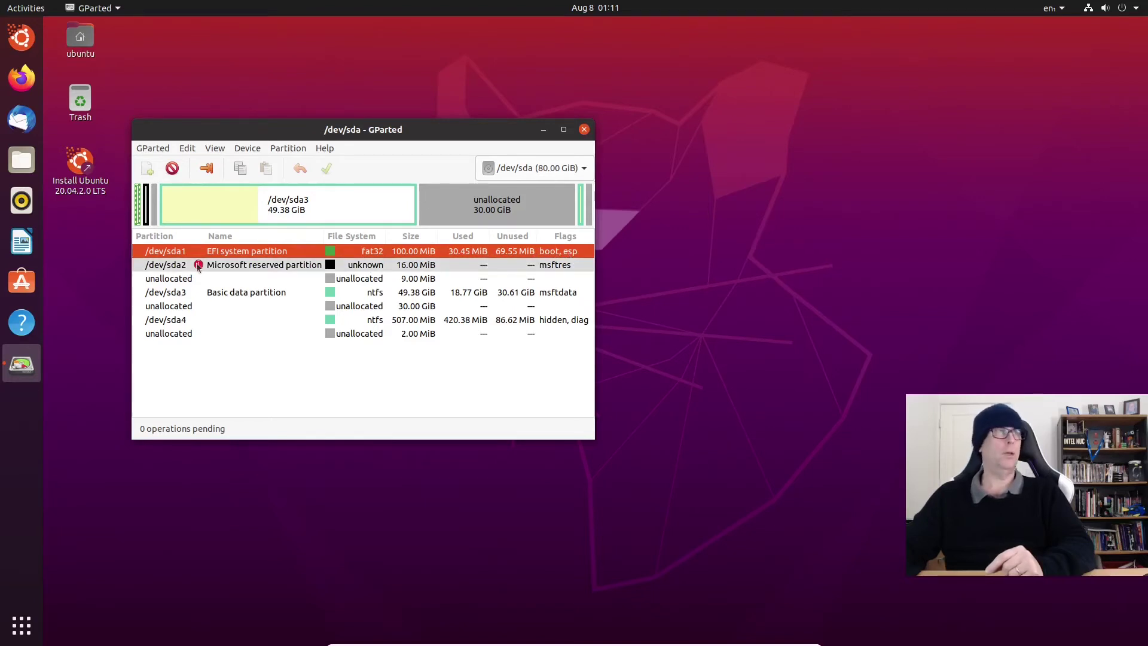
left_click(265, 266)
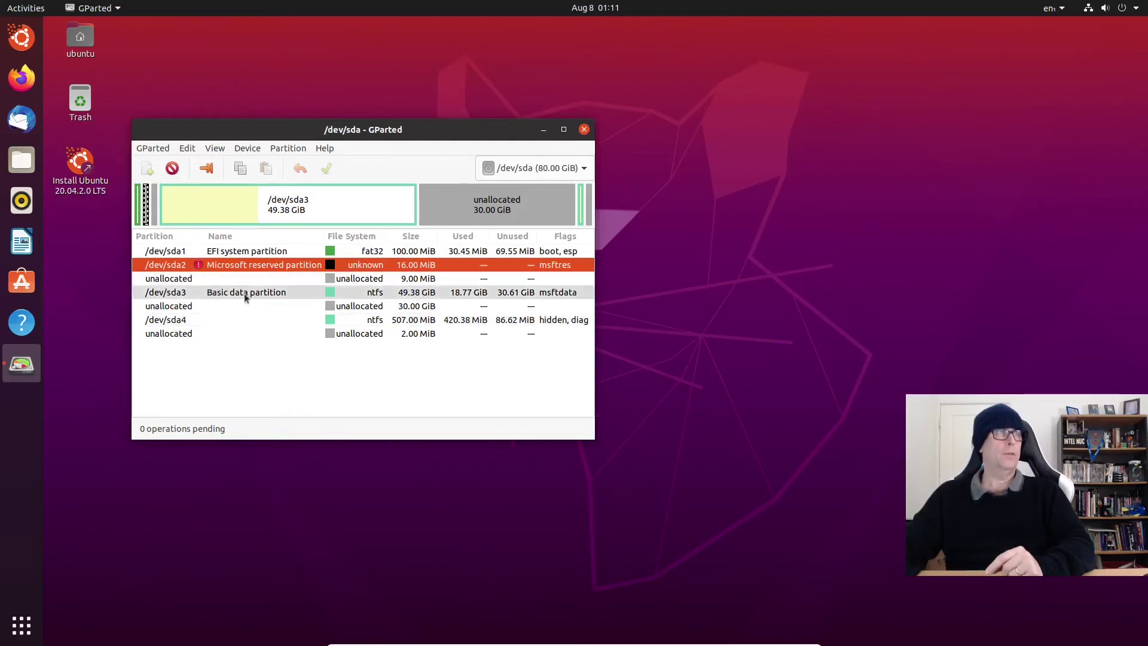
left_click(171, 307)
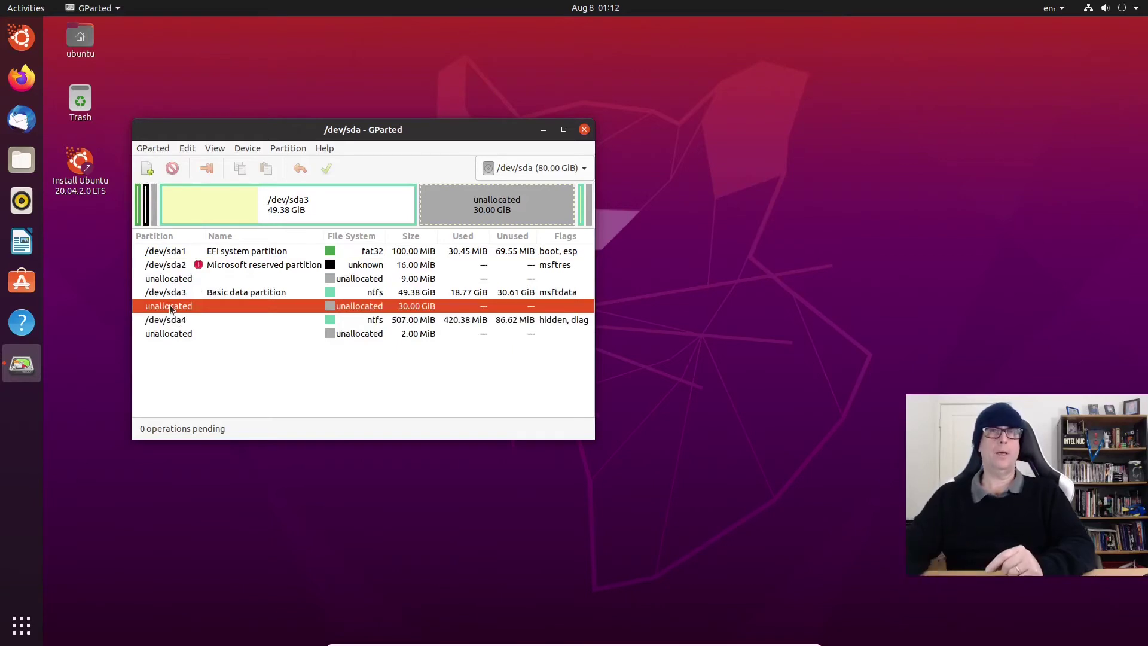
left_click(215, 148)
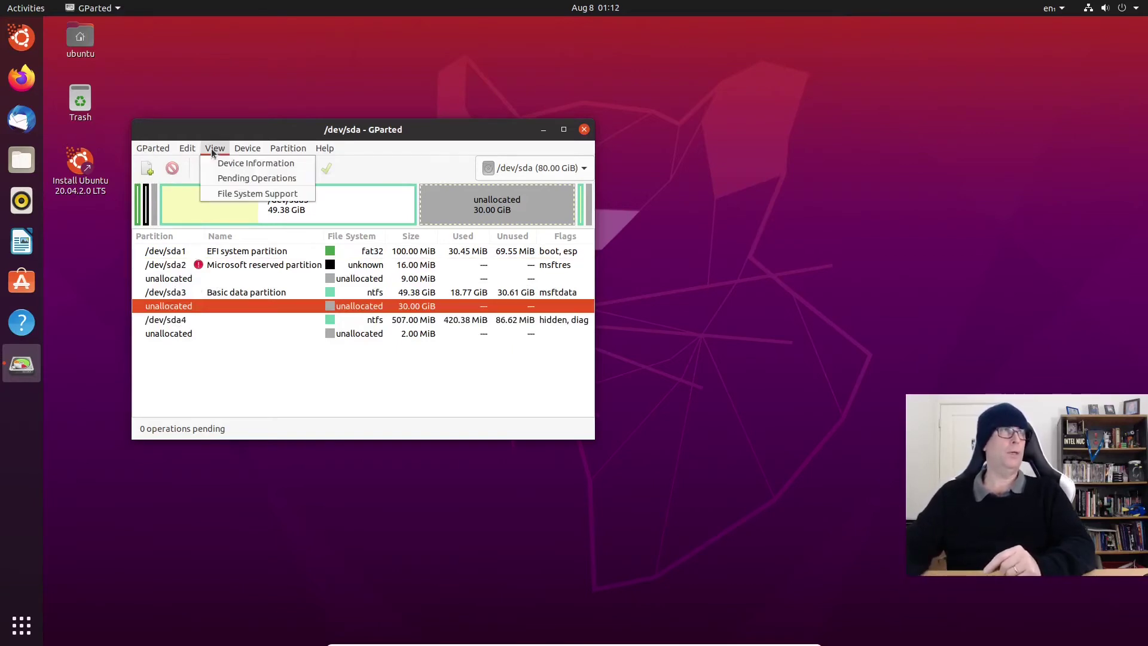
left_click(227, 163)
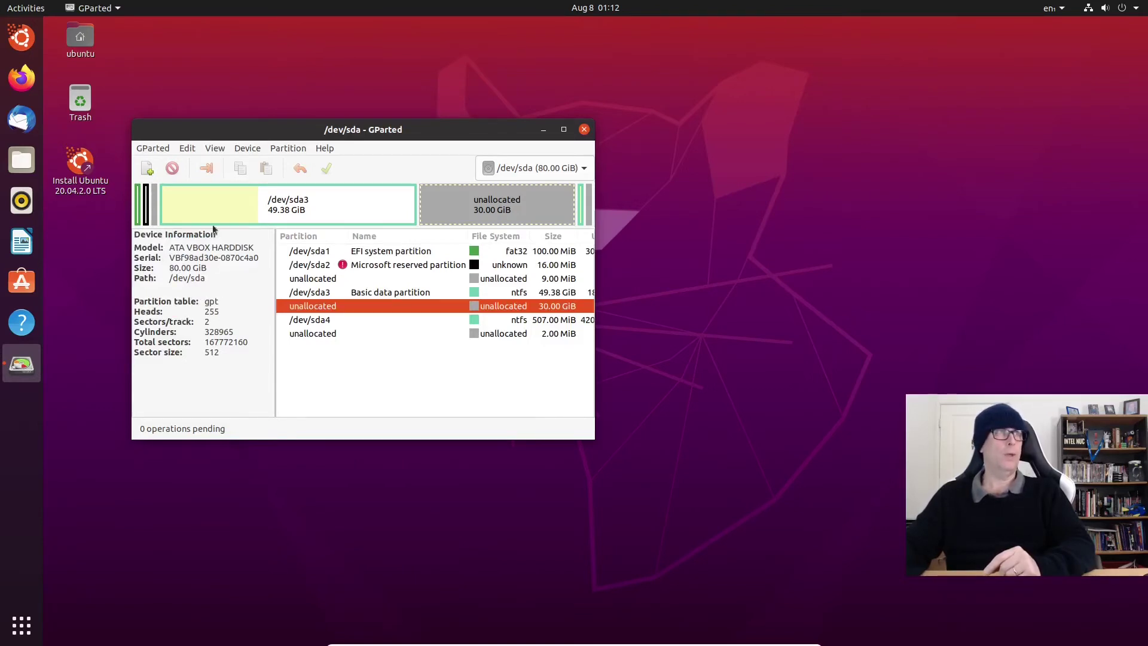
left_click(215, 149)
left_click(217, 163)
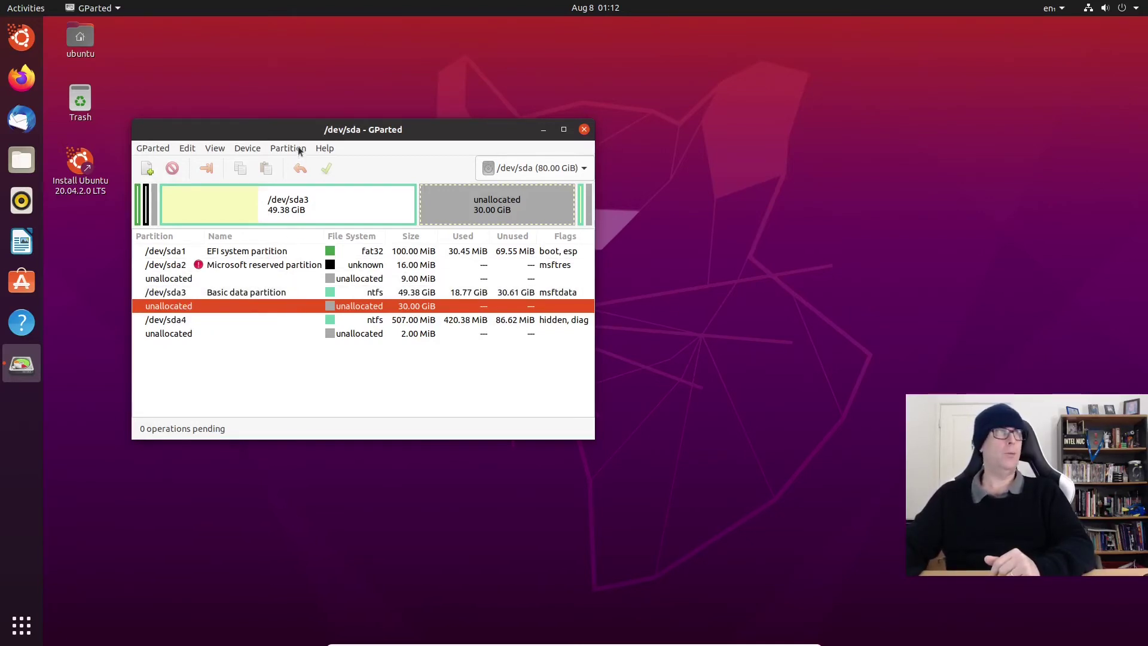
left_click(297, 148)
left_click(225, 306)
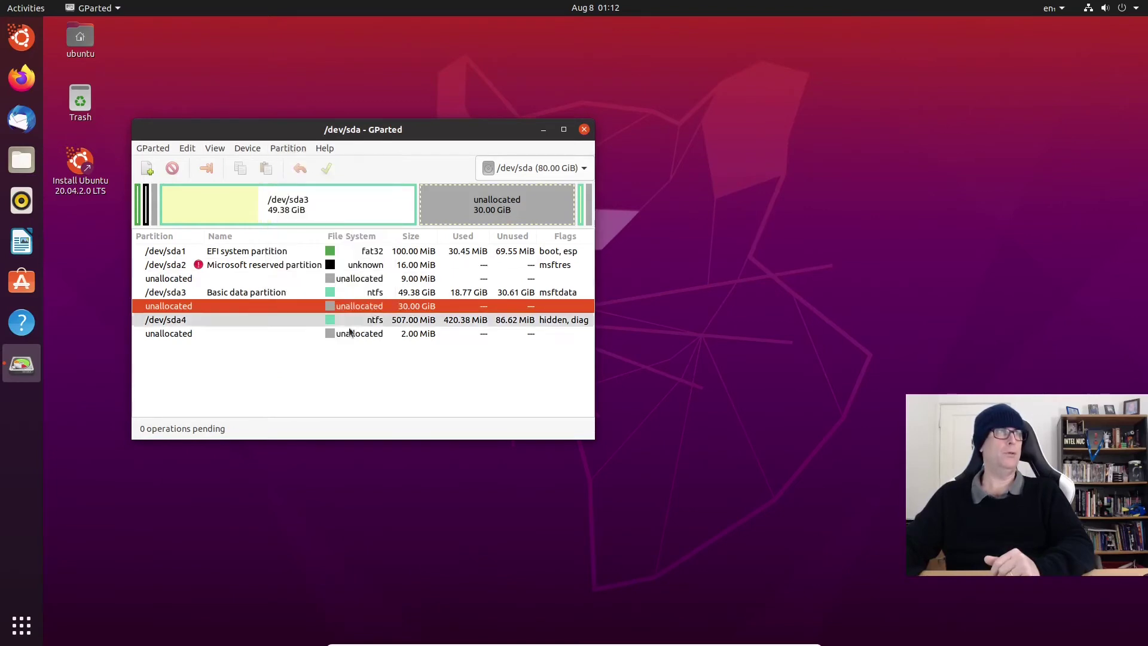
Step: Queue a 512 MiB fat32 partition named and labelled 'efi boot' in the unallocated space
right_click(222, 308)
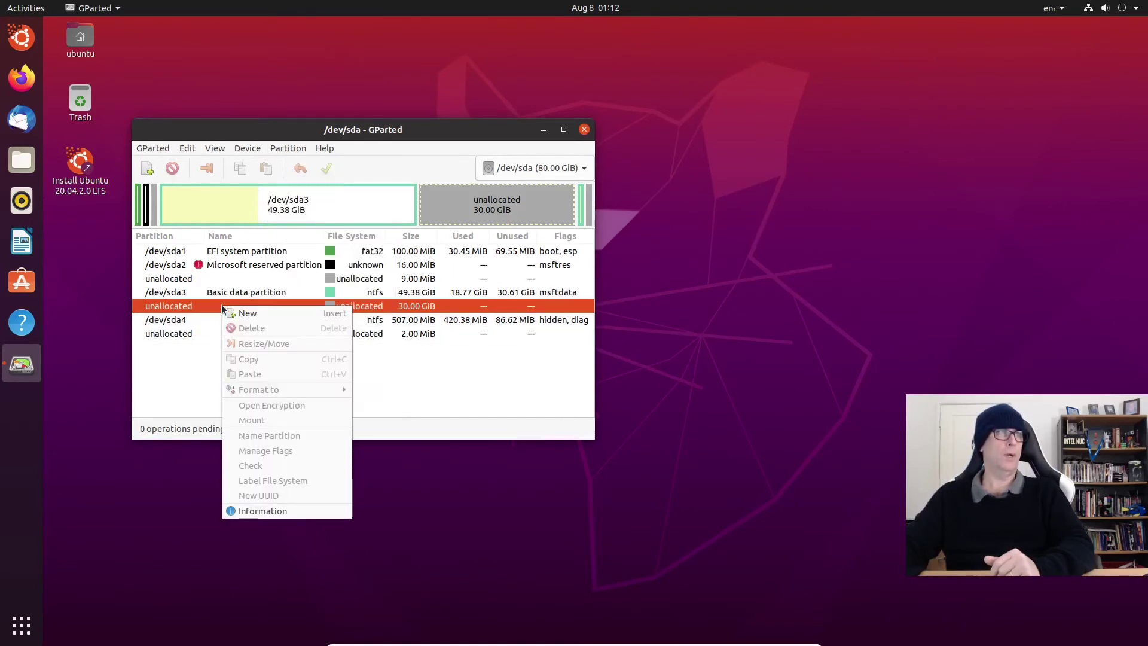
left_click(260, 314)
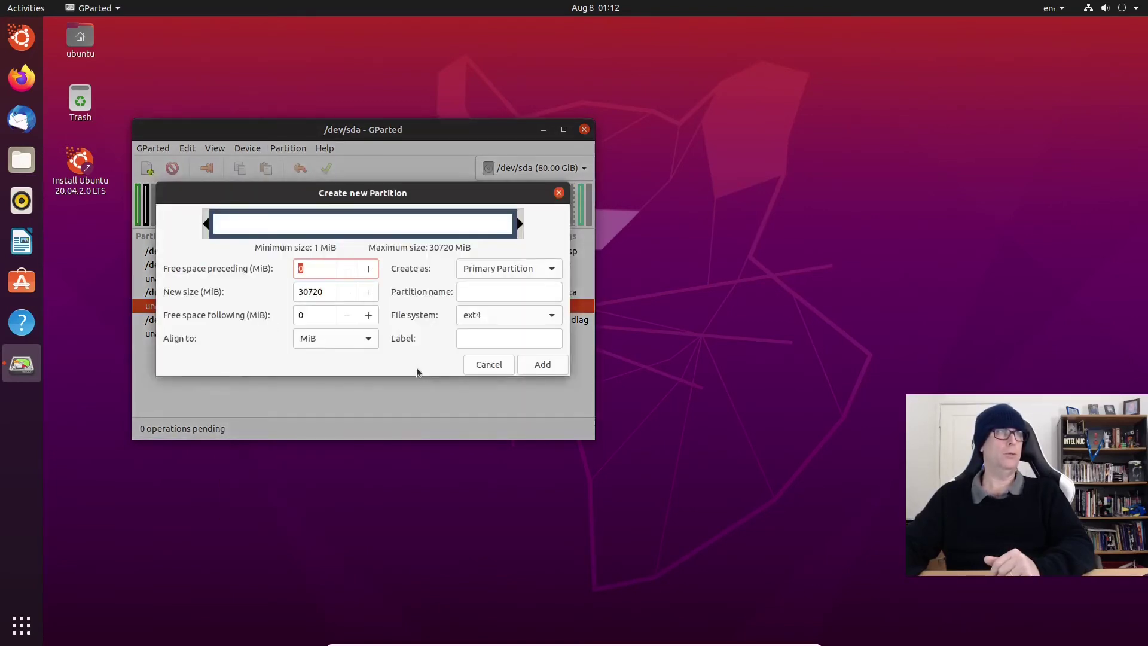
double_click(328, 290)
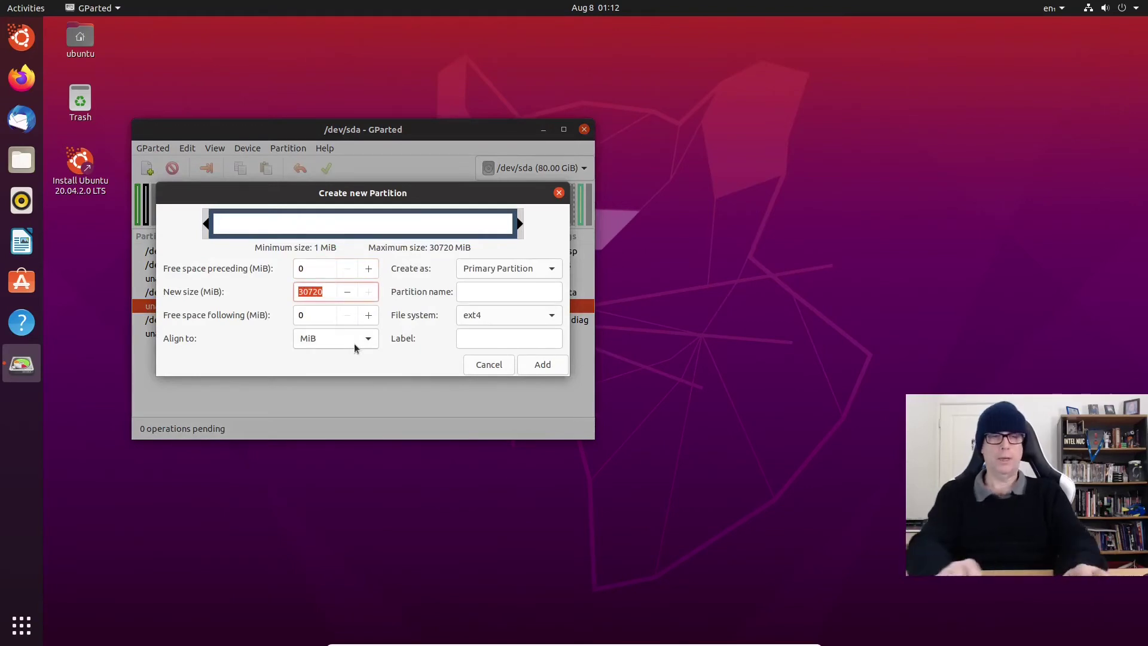
type("512")
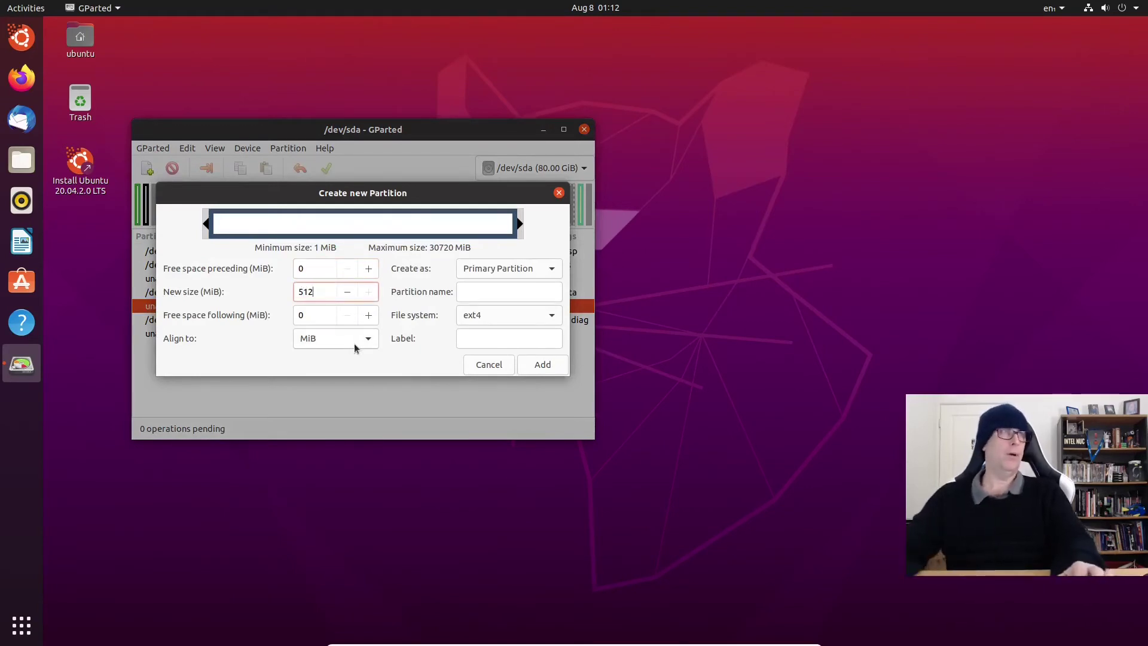
key("Return")
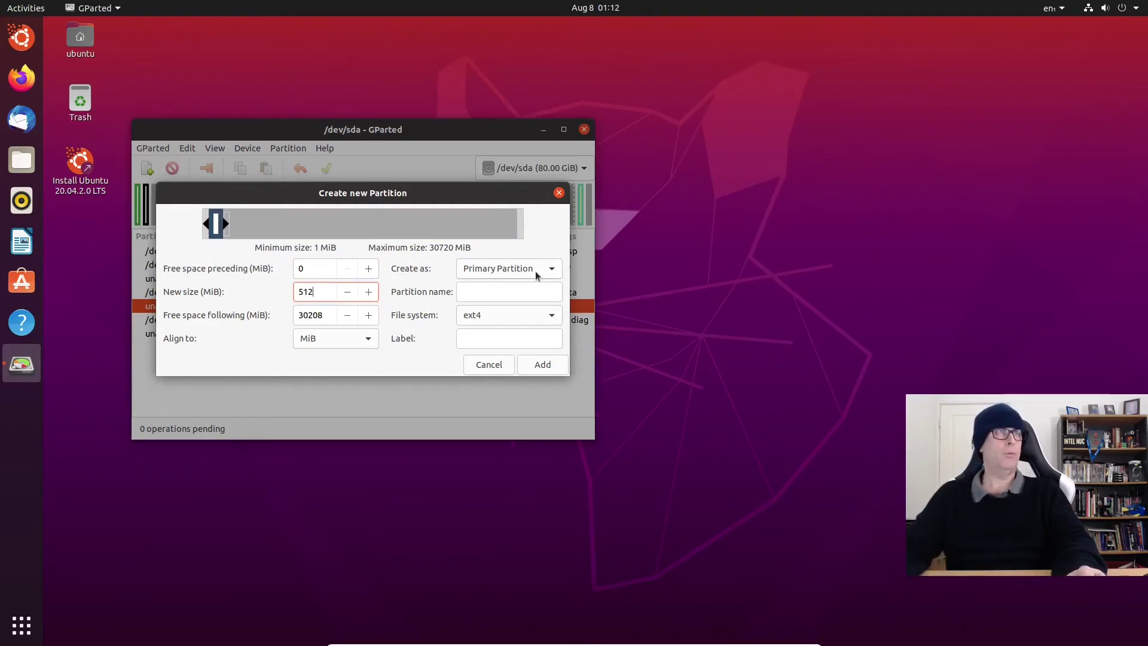
left_click(485, 292)
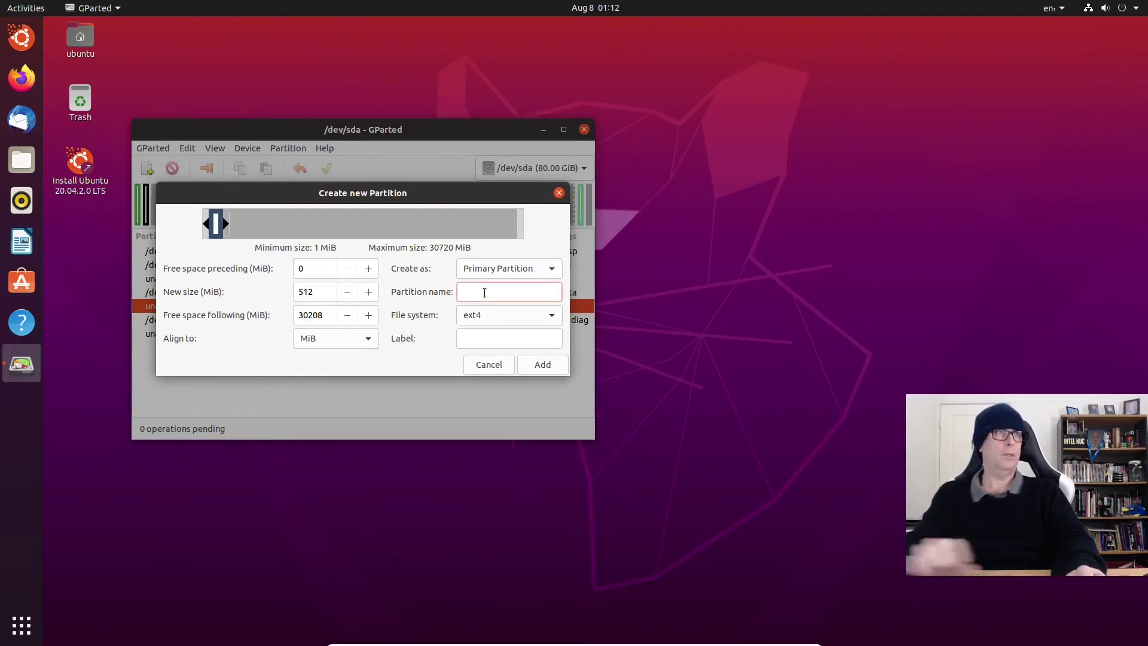
type("efi boot")
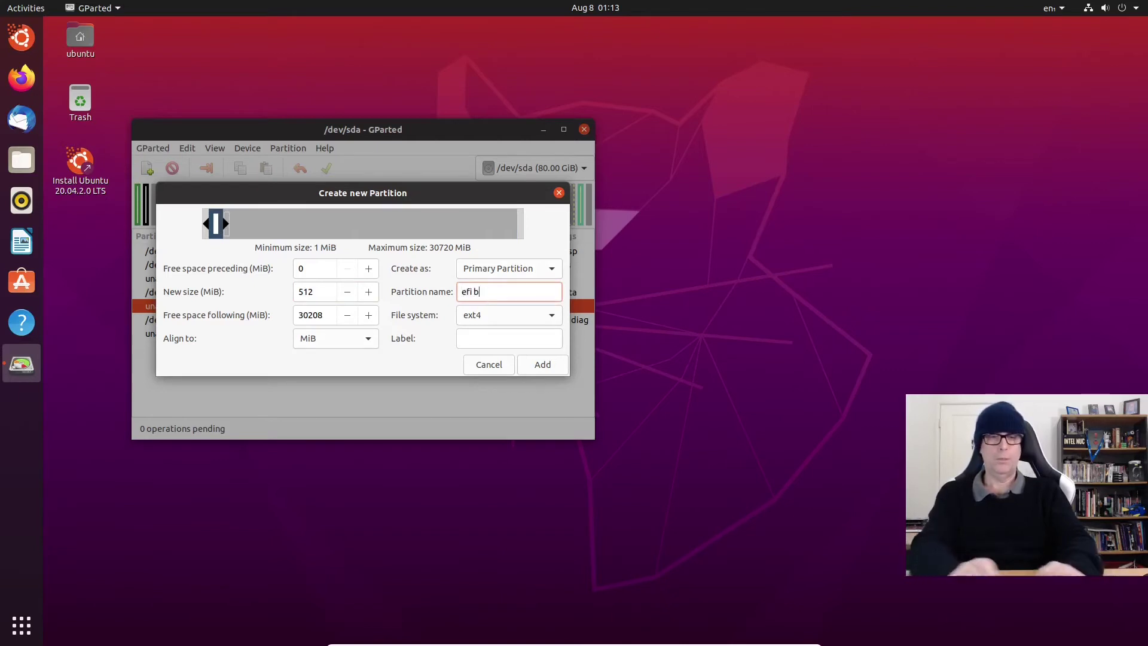
left_click(545, 318)
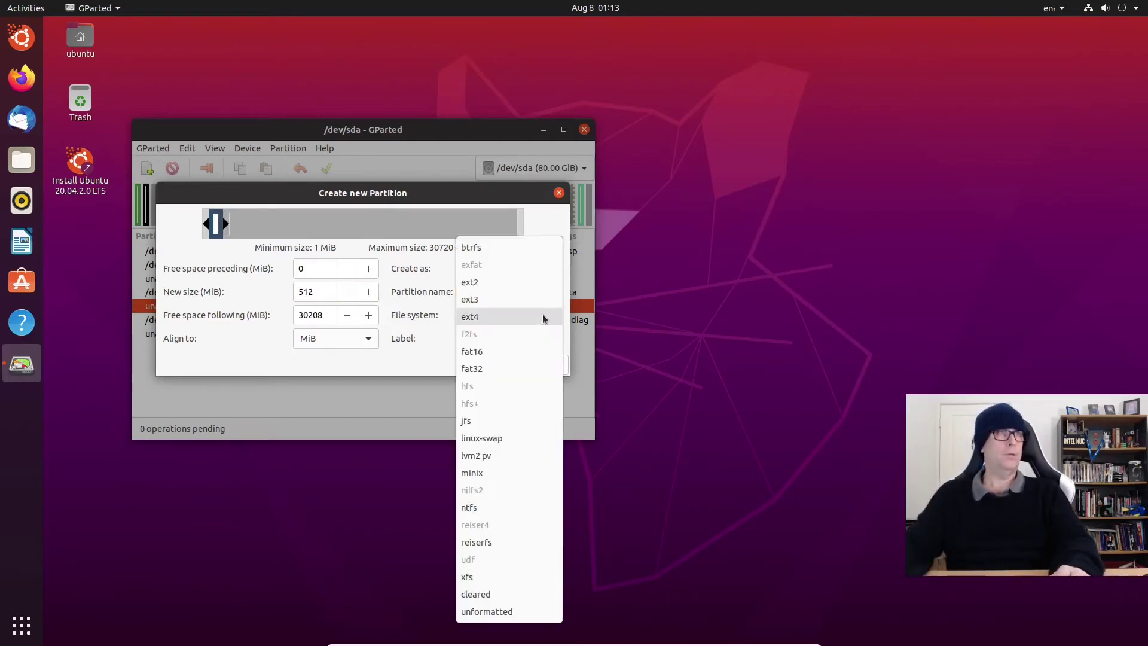
left_click(487, 370)
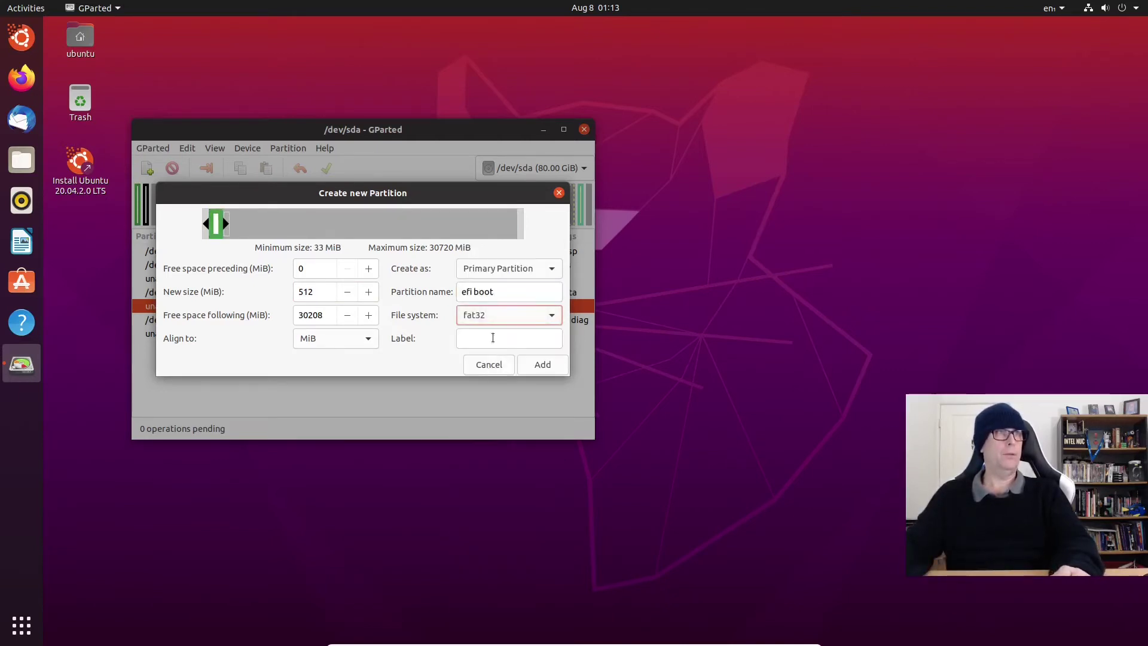
left_click(492, 337)
type("efi ")
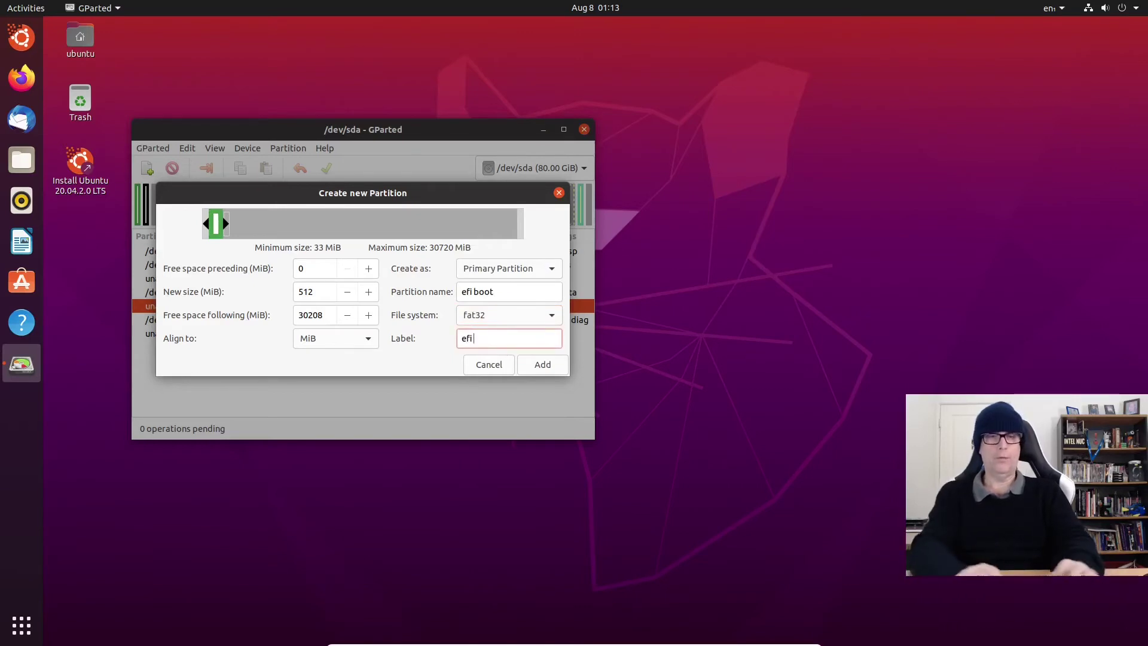
type("boot")
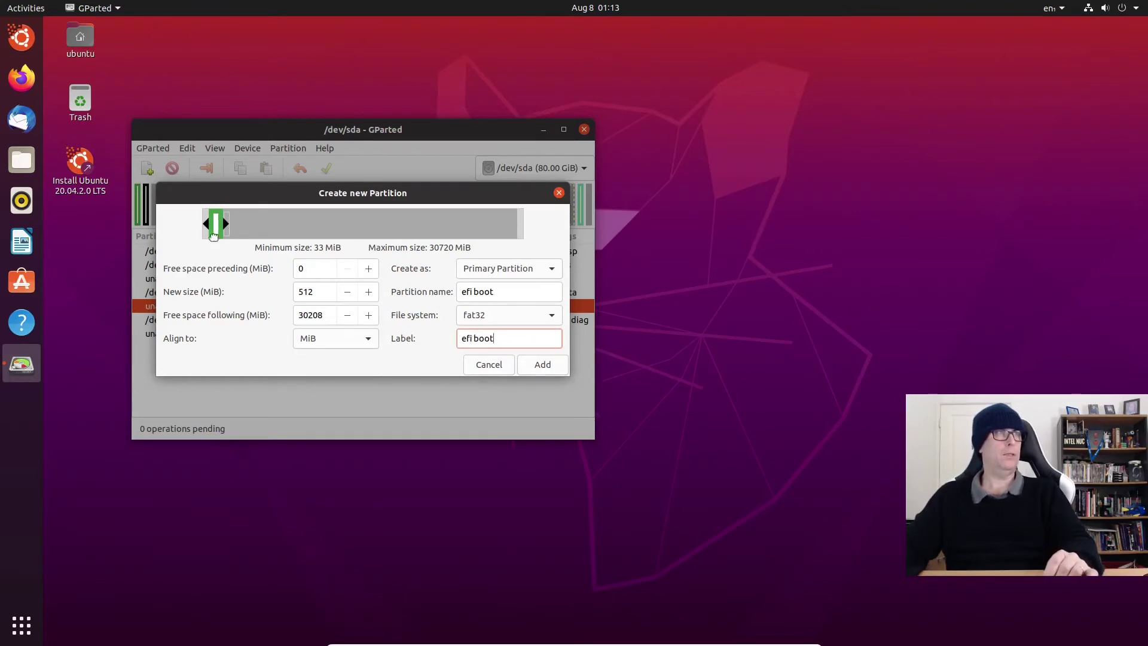
left_click(547, 367)
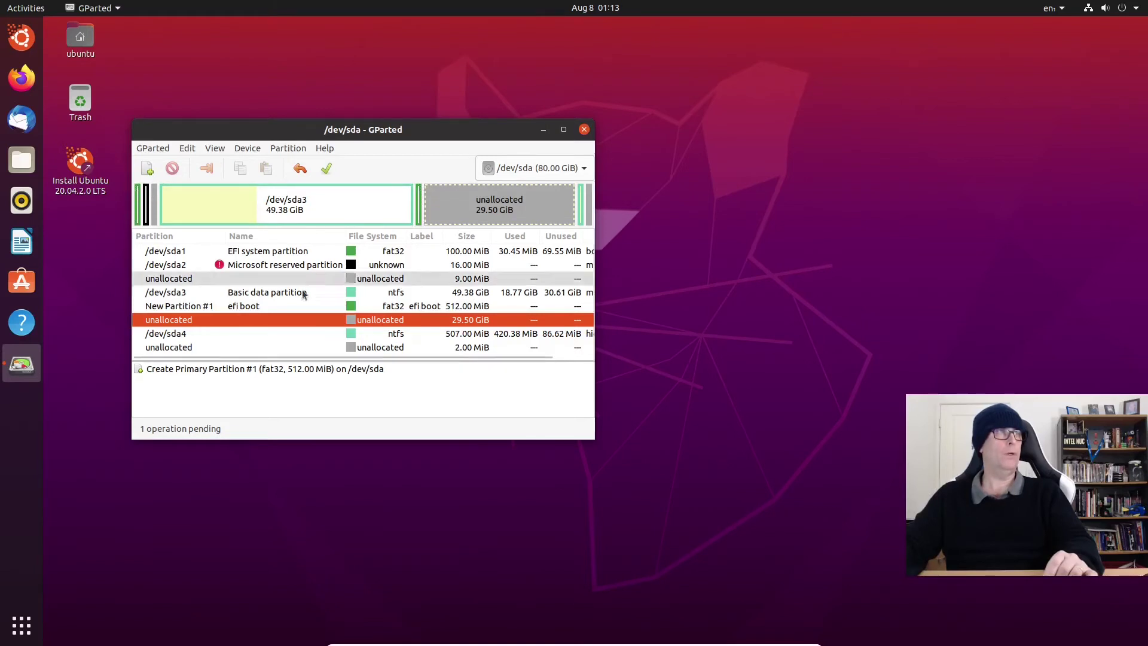
Step: Queue a 4096 MiB linux-swap partition named and labelled 'swap' in the 29.50 GiB free space
right_click(190, 320)
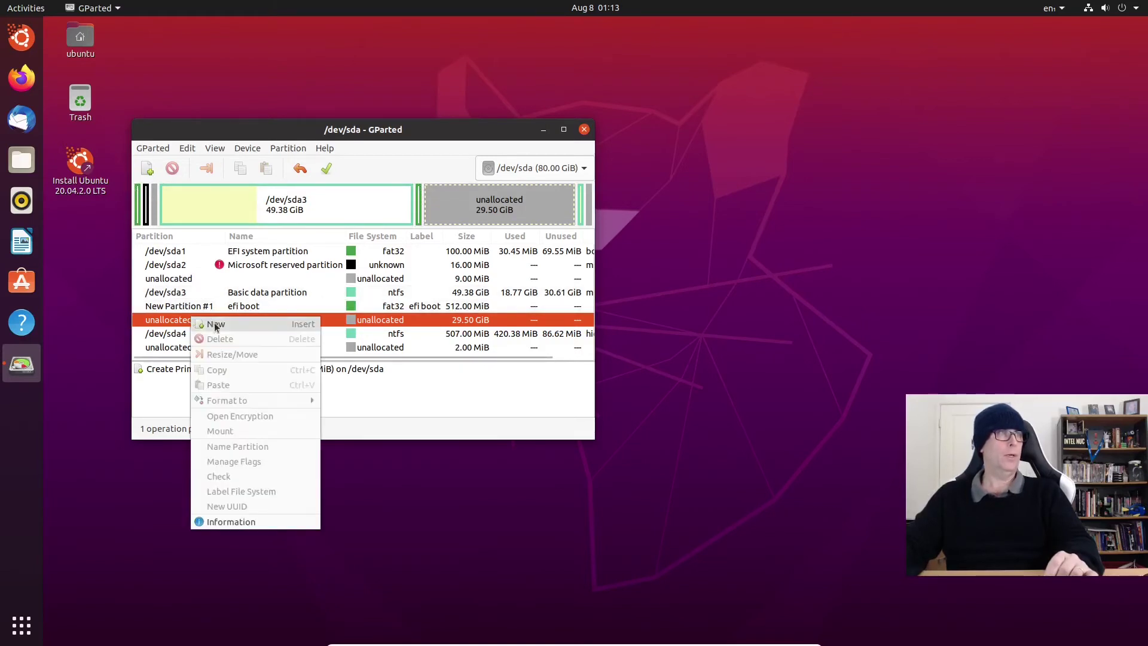
left_click(216, 323)
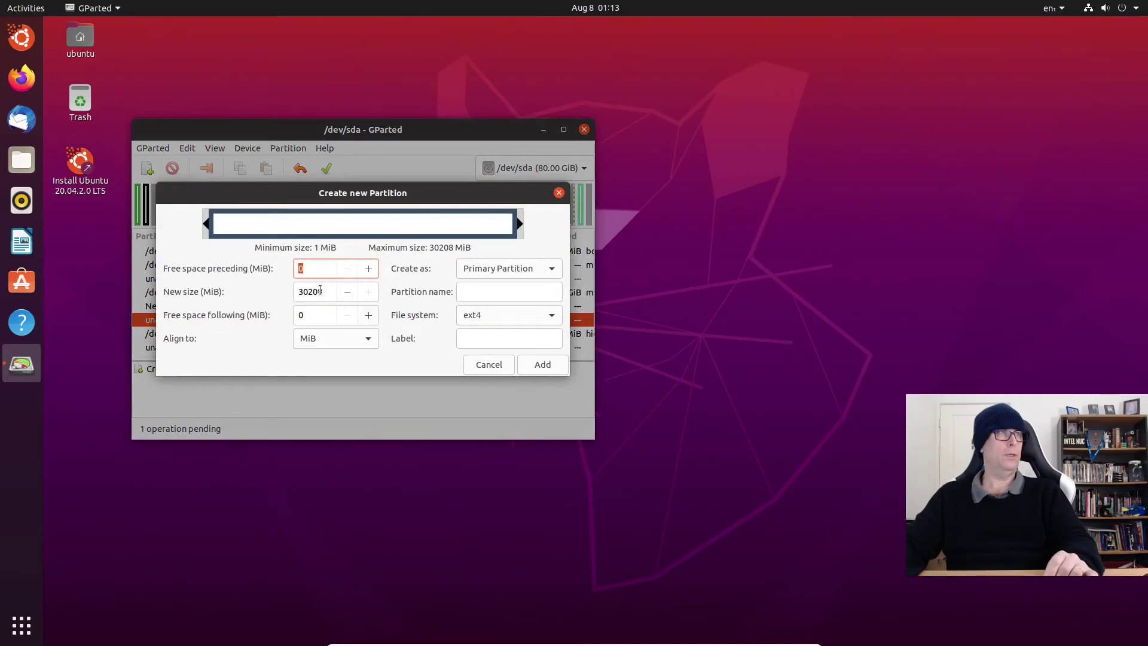
key("Tab")
type("4096")
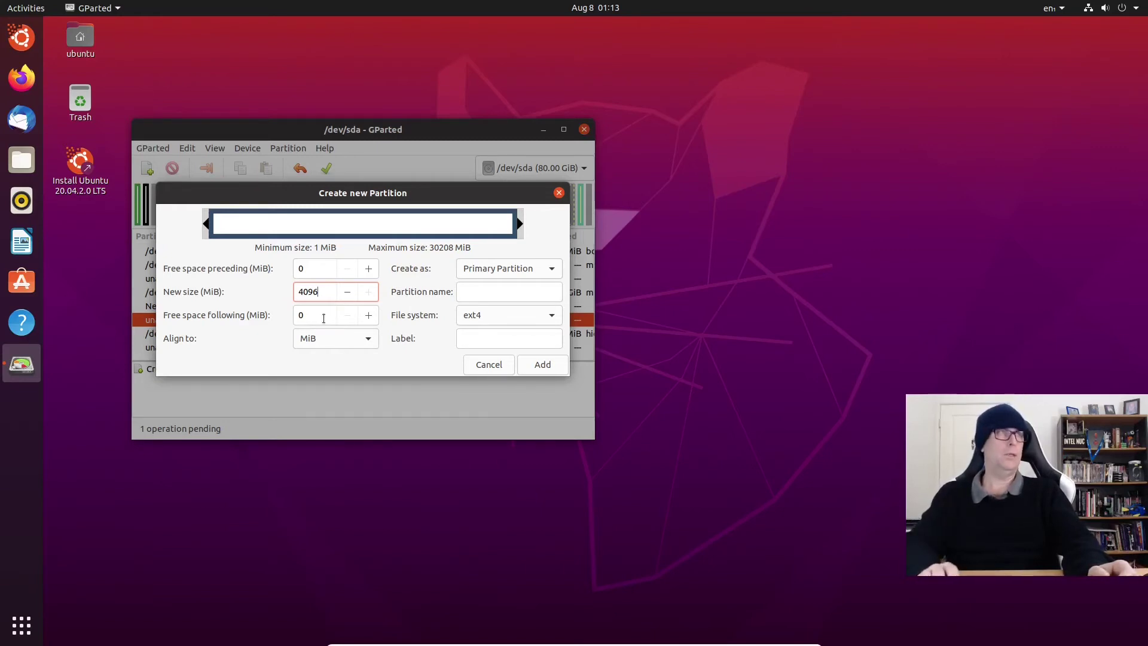
key("Return")
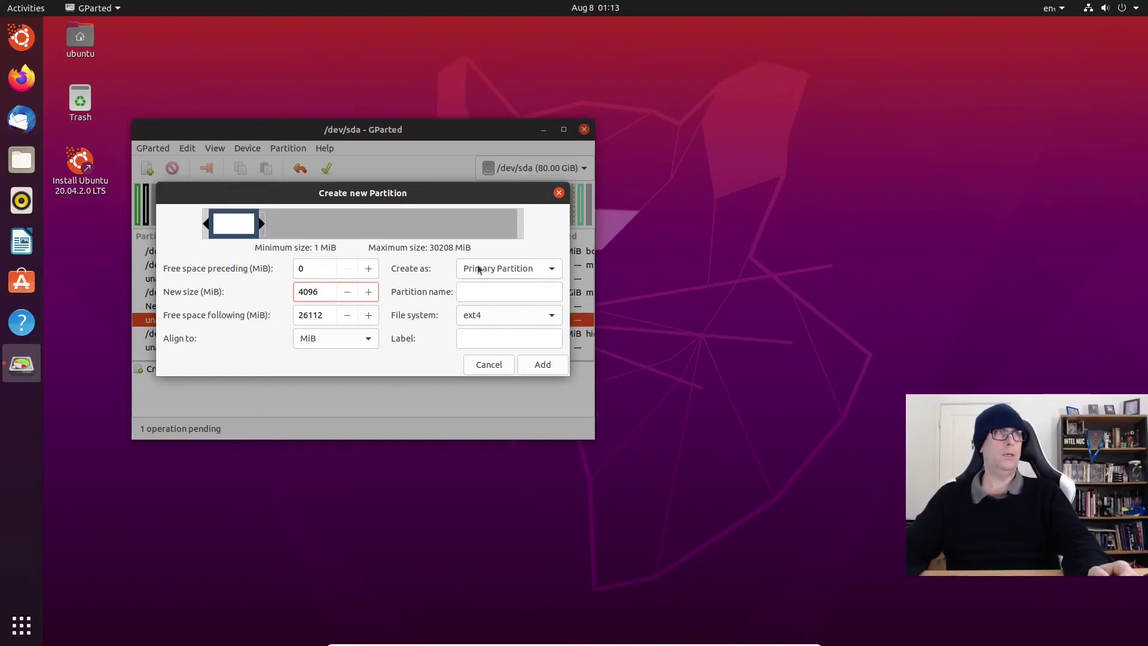
left_click(489, 291)
type("swap")
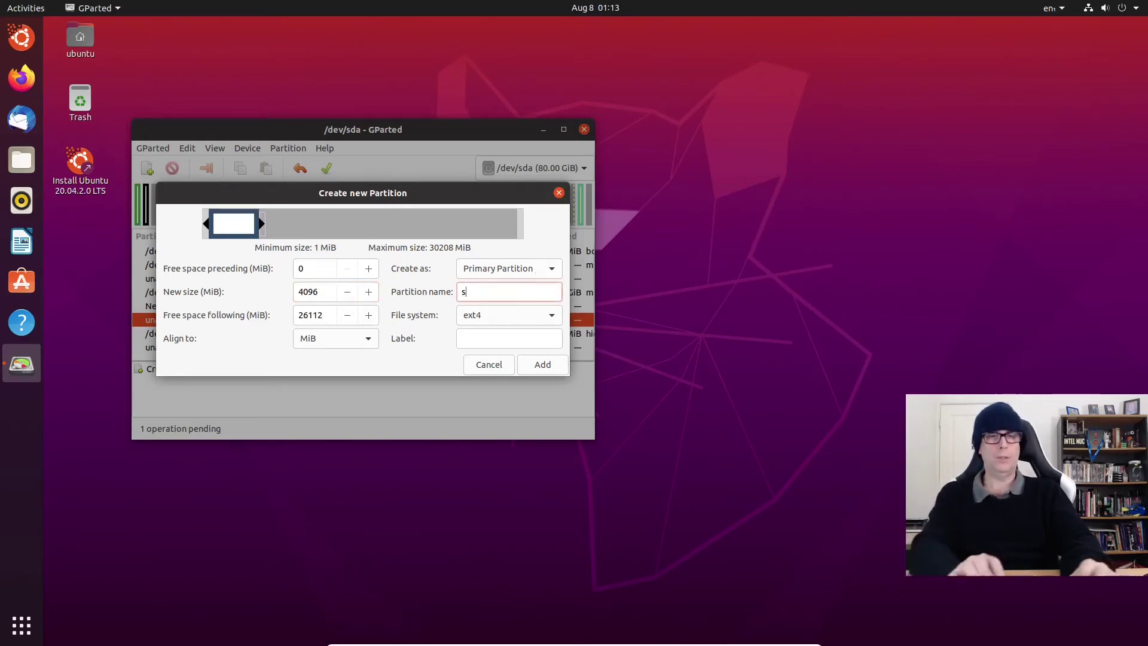
left_click(508, 315)
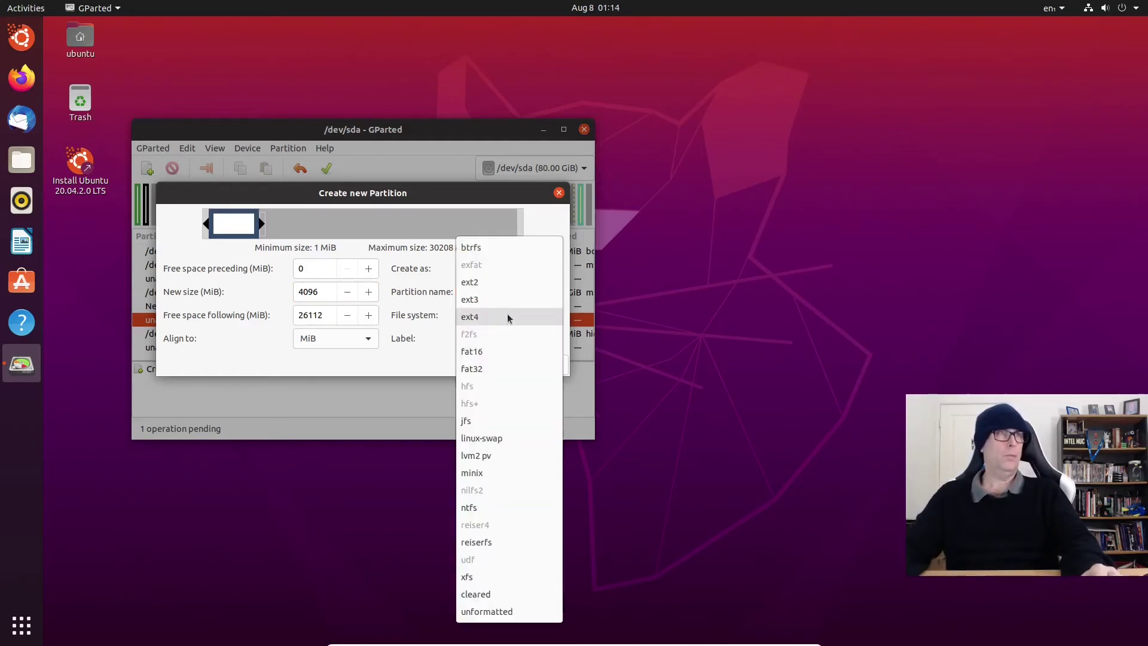
left_click(491, 438)
left_click(481, 333)
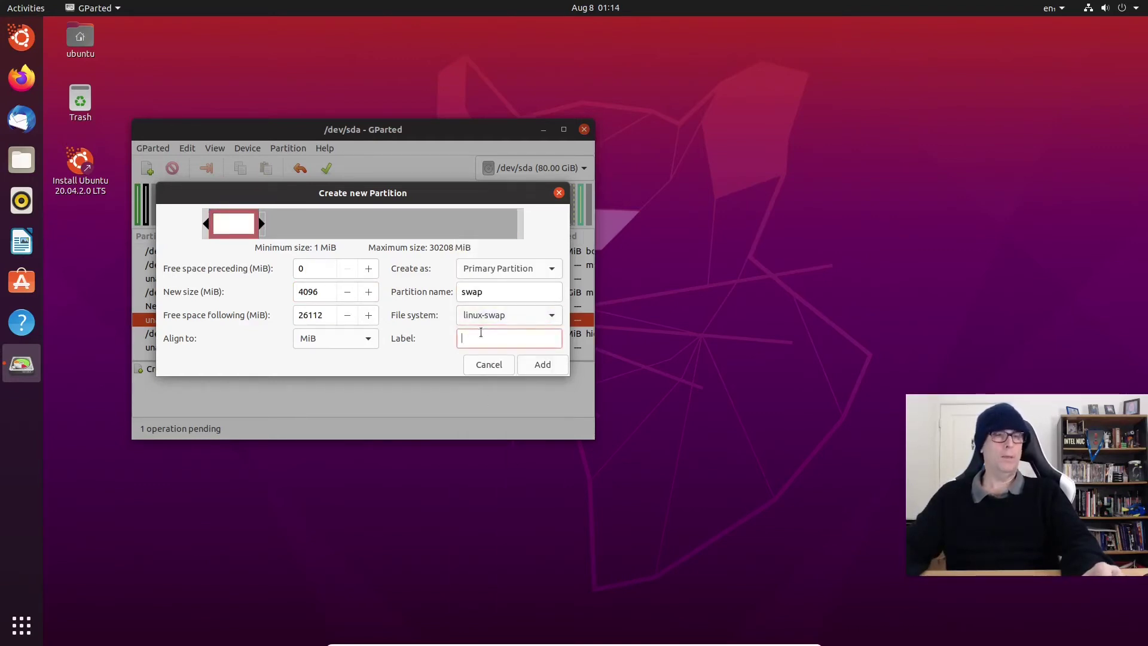
type("swap")
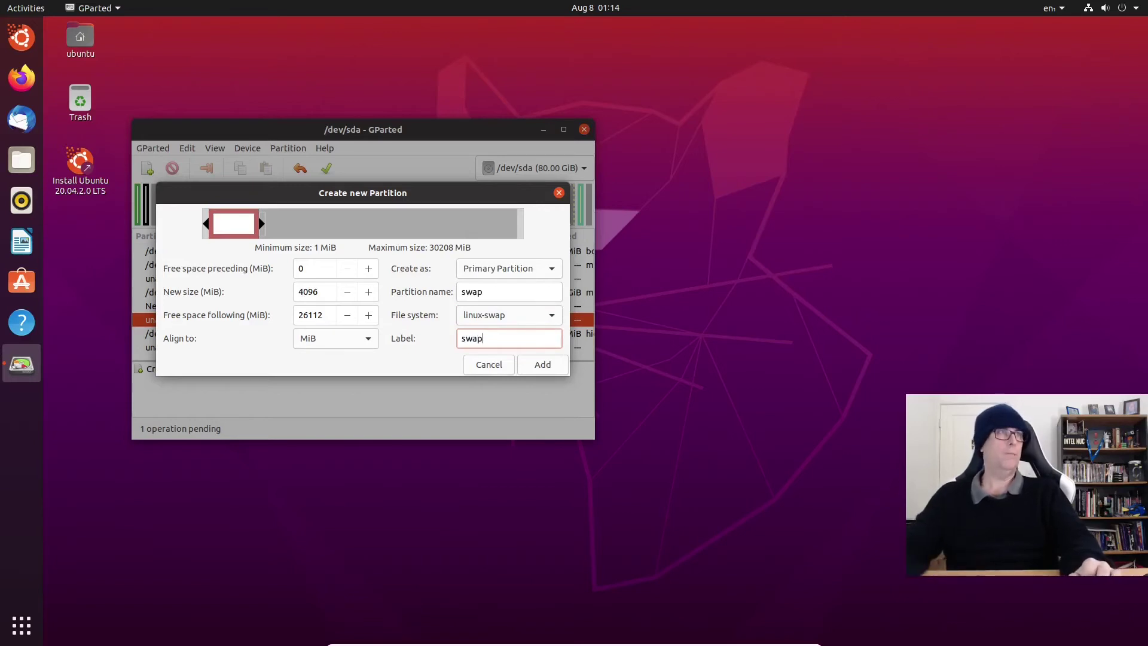
left_click(533, 363)
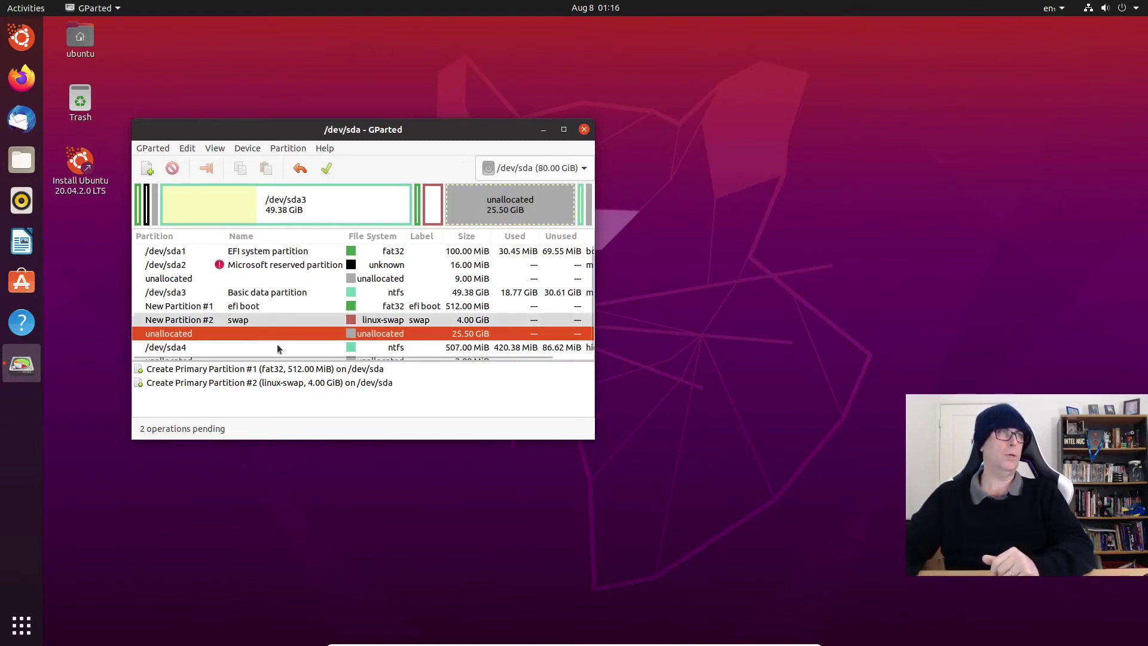
Step: Queue a 20480 MiB ext4 partition named and labelled 'root' in the 25.50 GiB free space
right_click(209, 335)
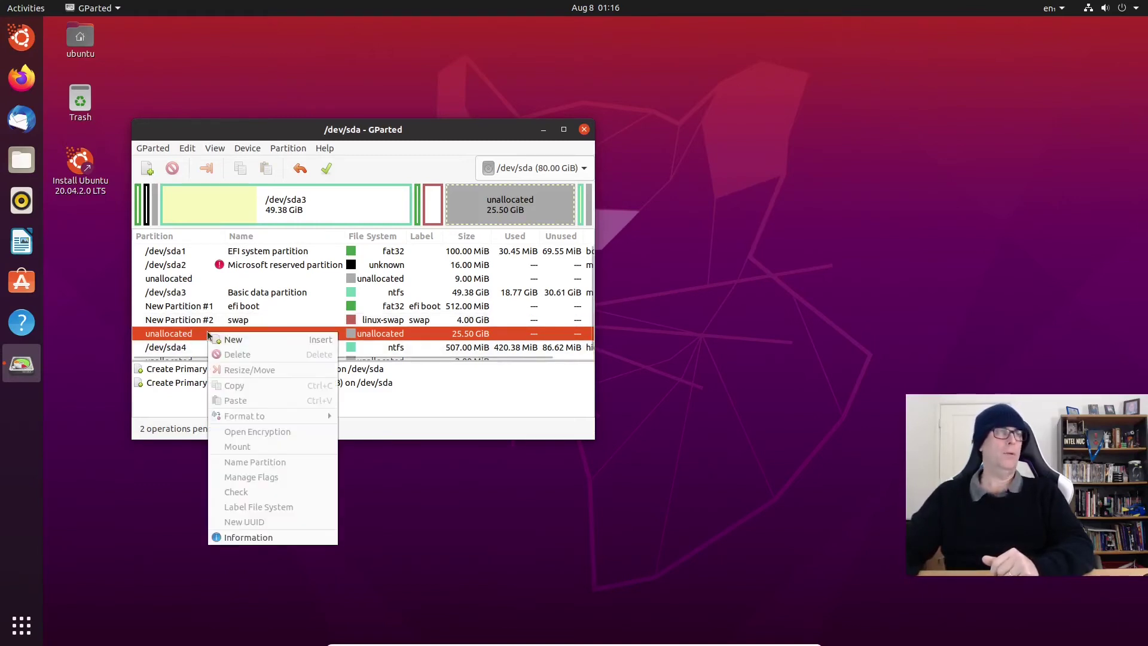
left_click(232, 339)
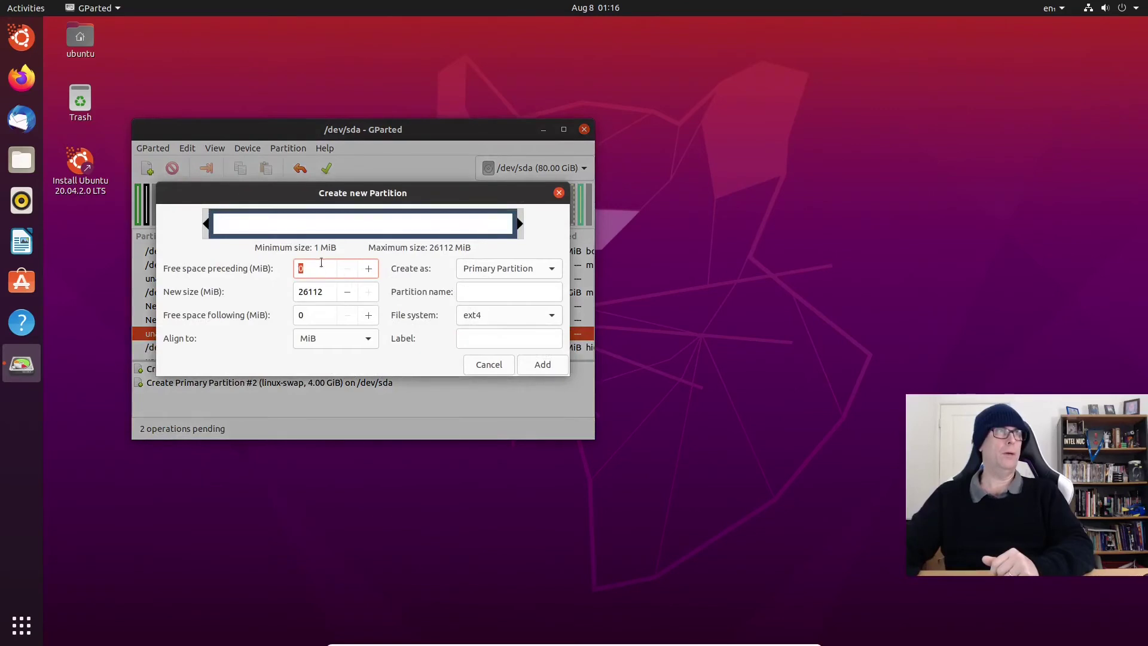
double_click(329, 289)
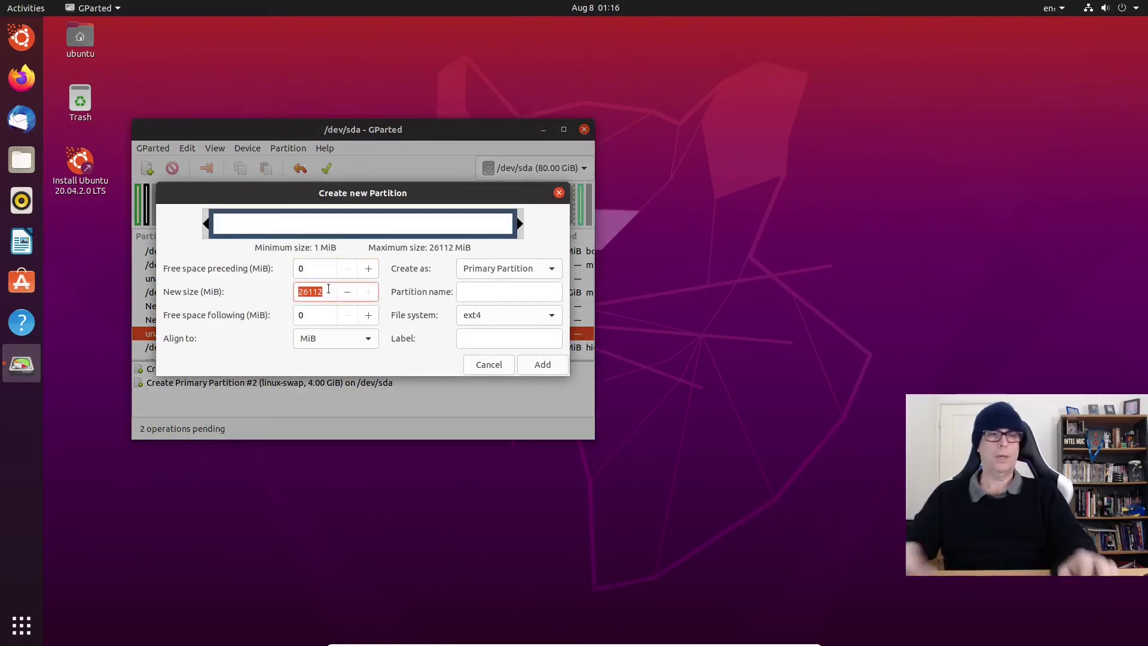
type("20480")
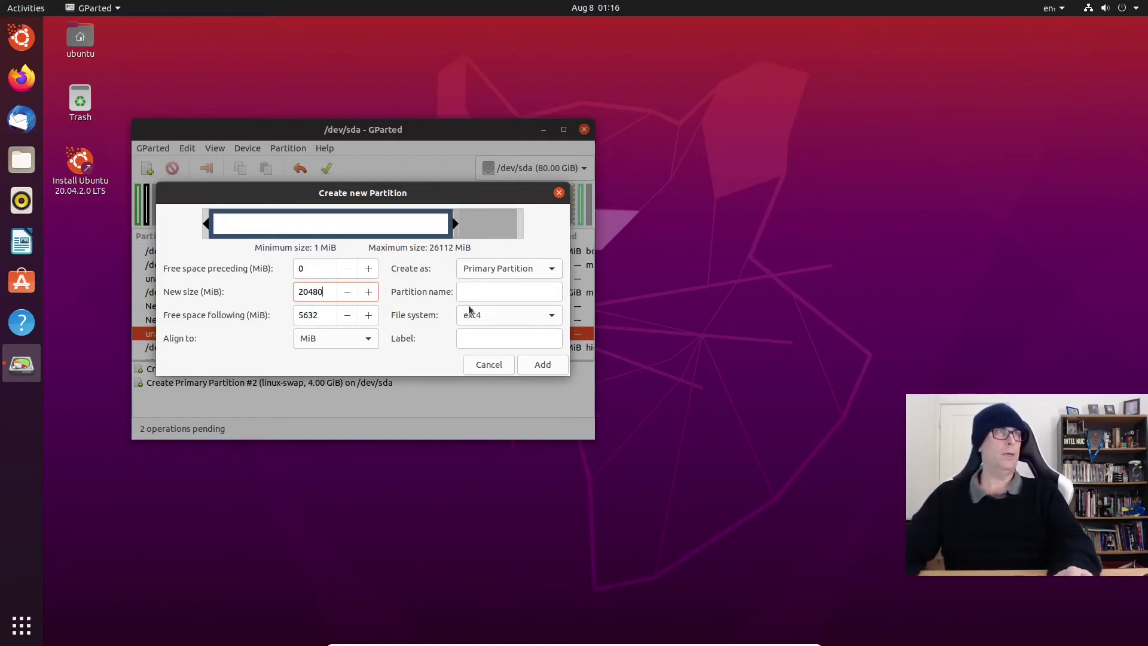
left_click(494, 293)
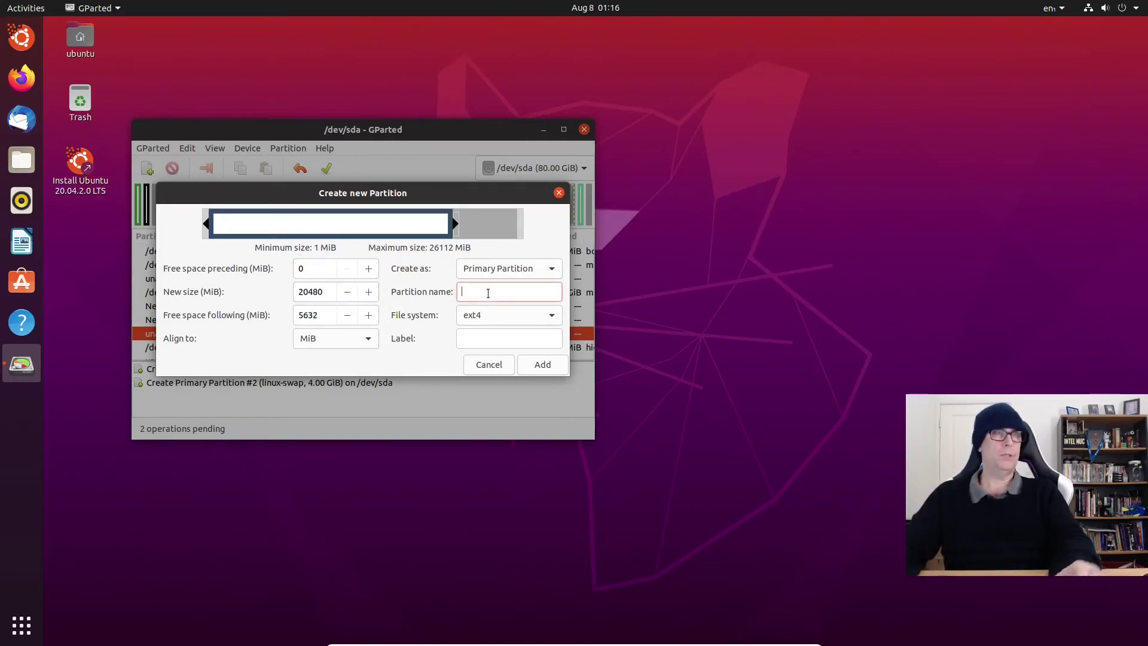
type("root")
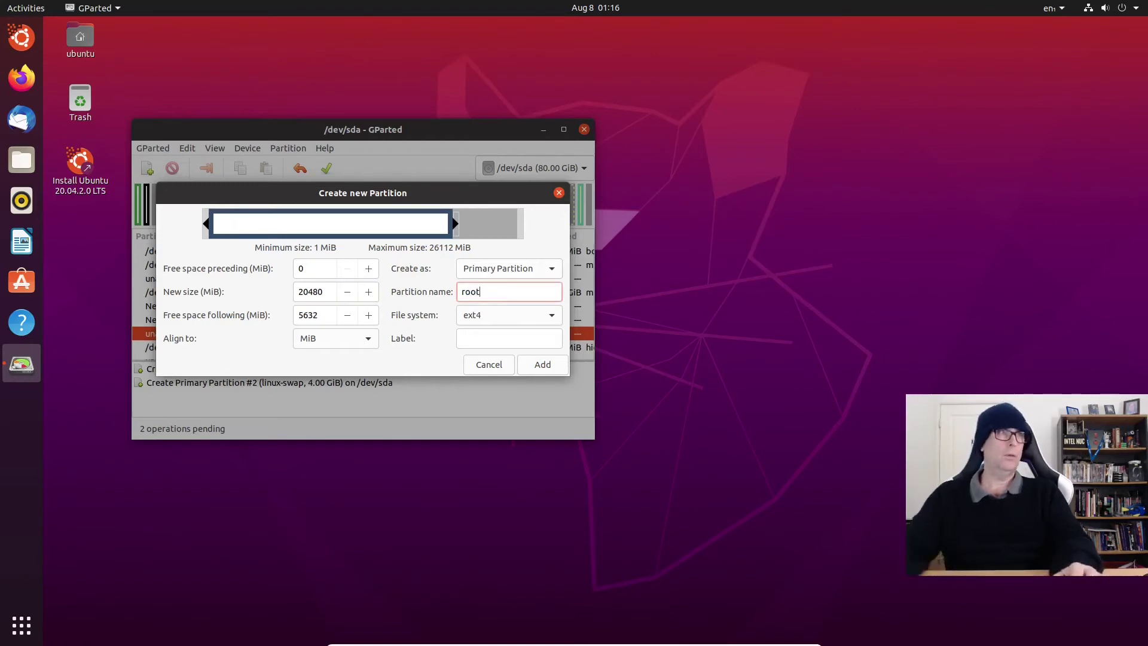
left_click(480, 344)
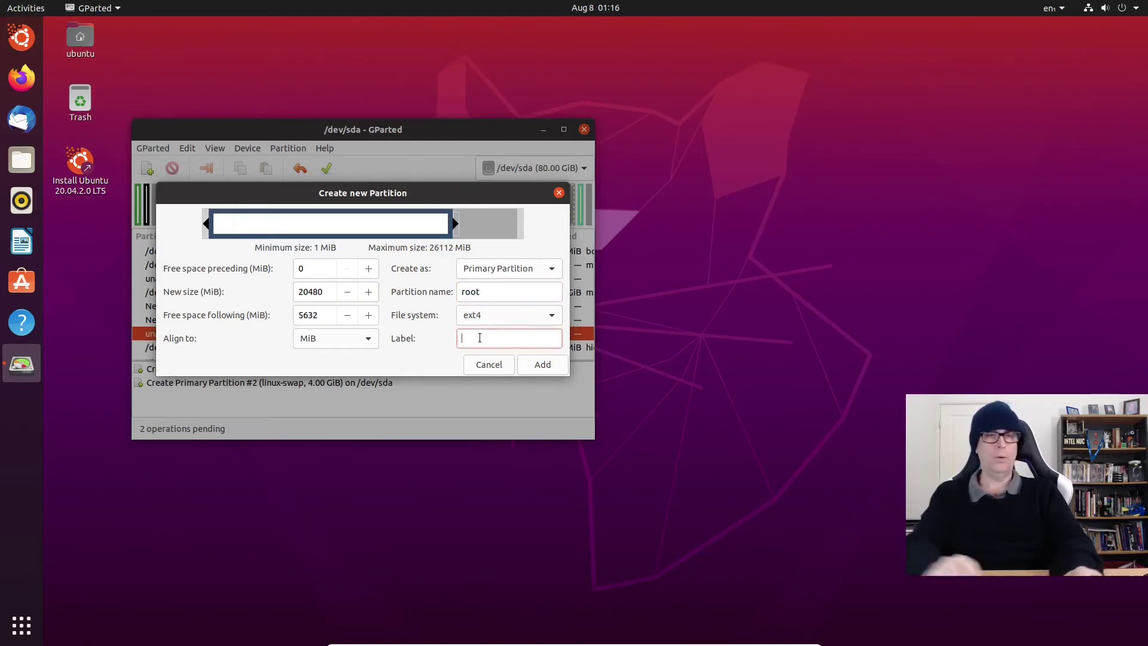
type("root")
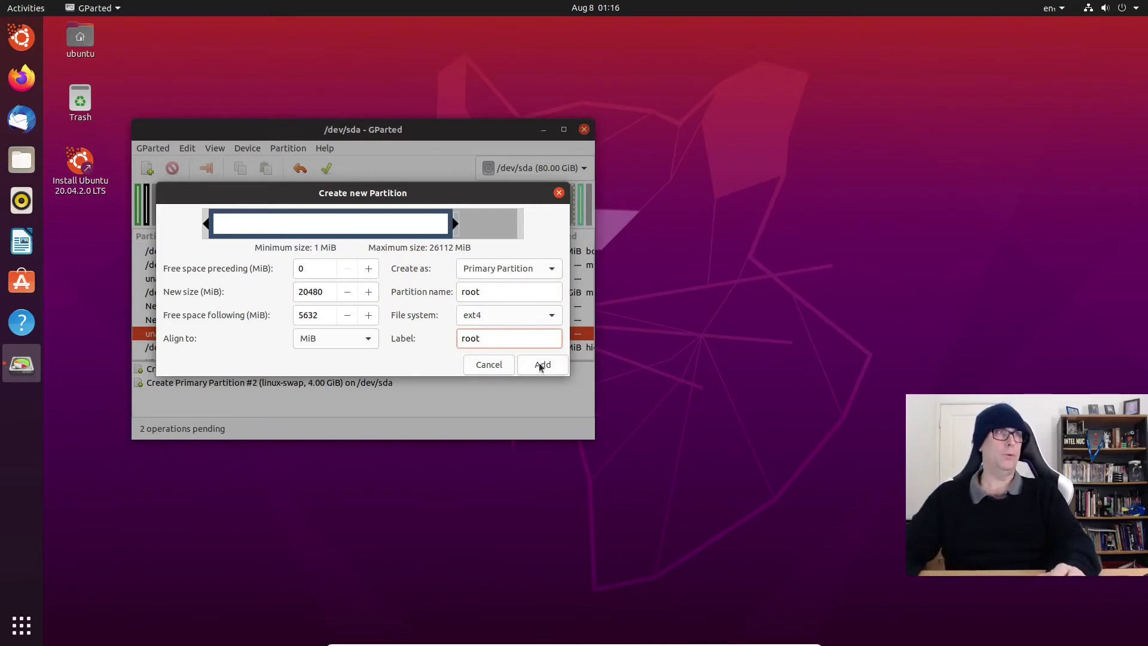
left_click(540, 364)
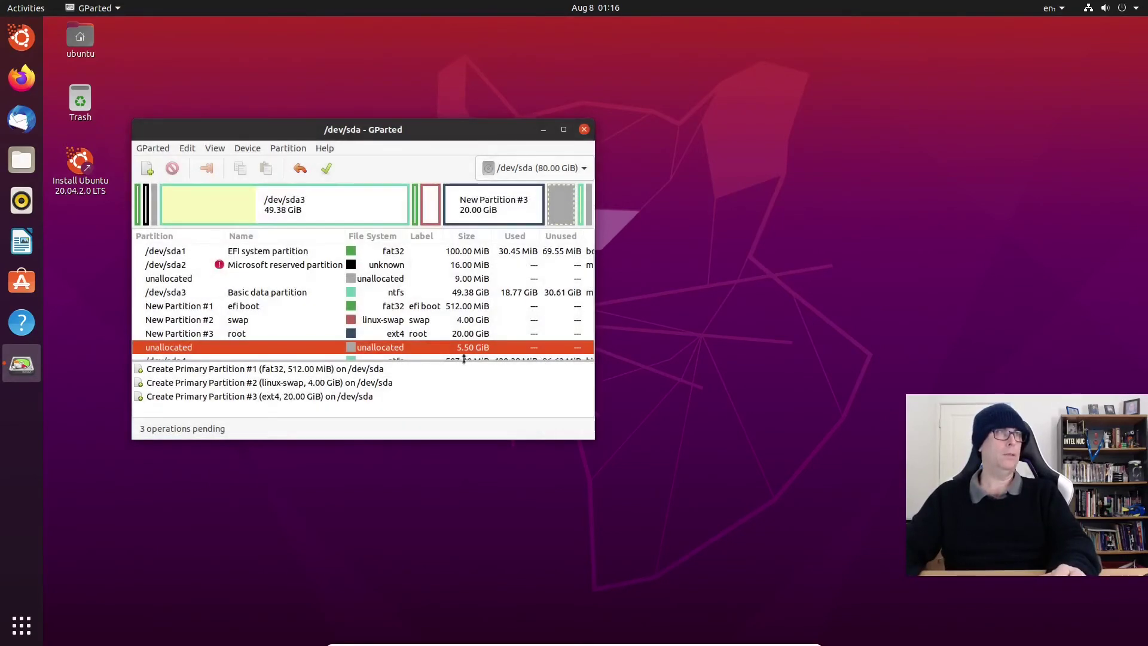
right_click(216, 356)
Step: Queue a 5.50 GiB ext4 partition named and labelled 'home' using the last free space
left_click(251, 361)
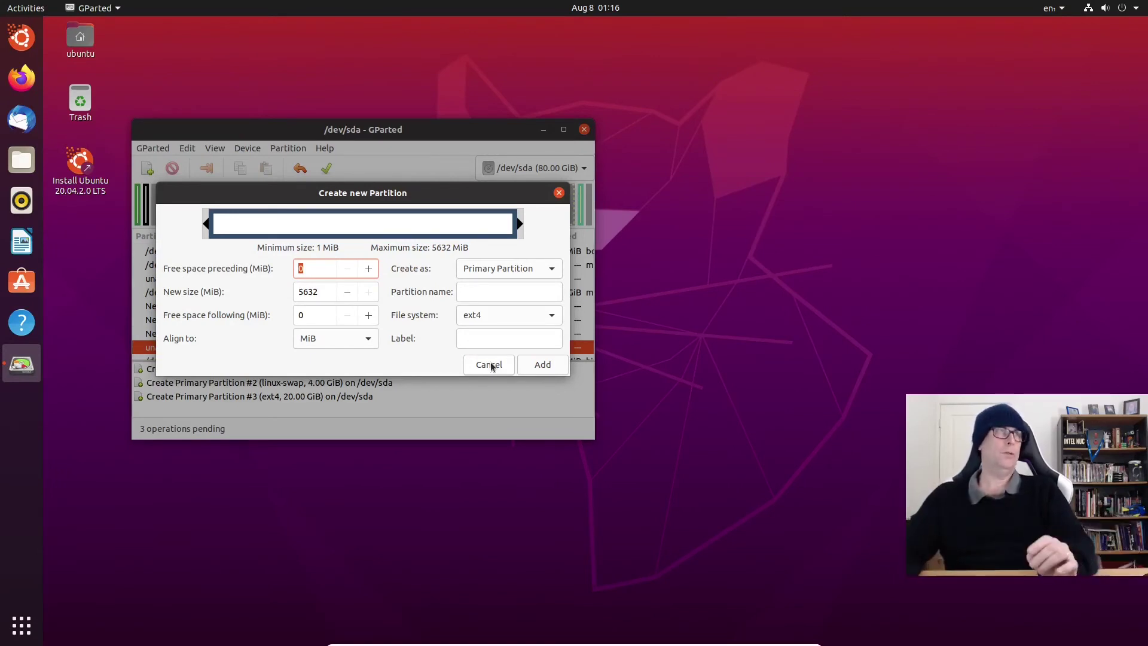
left_click(496, 293)
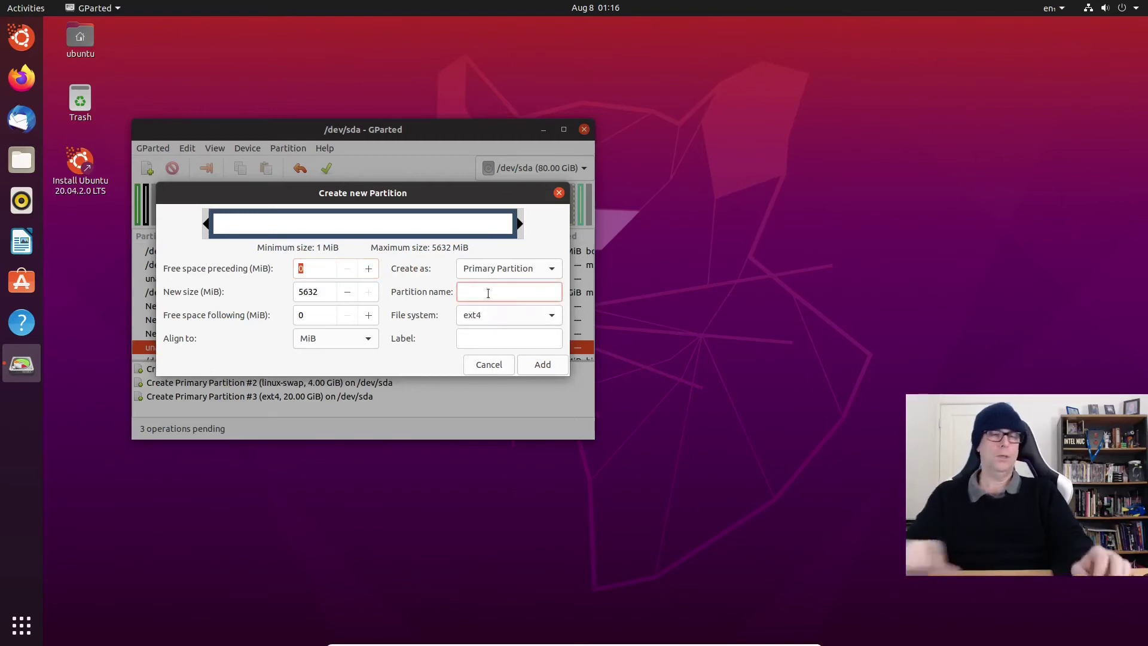
type("home")
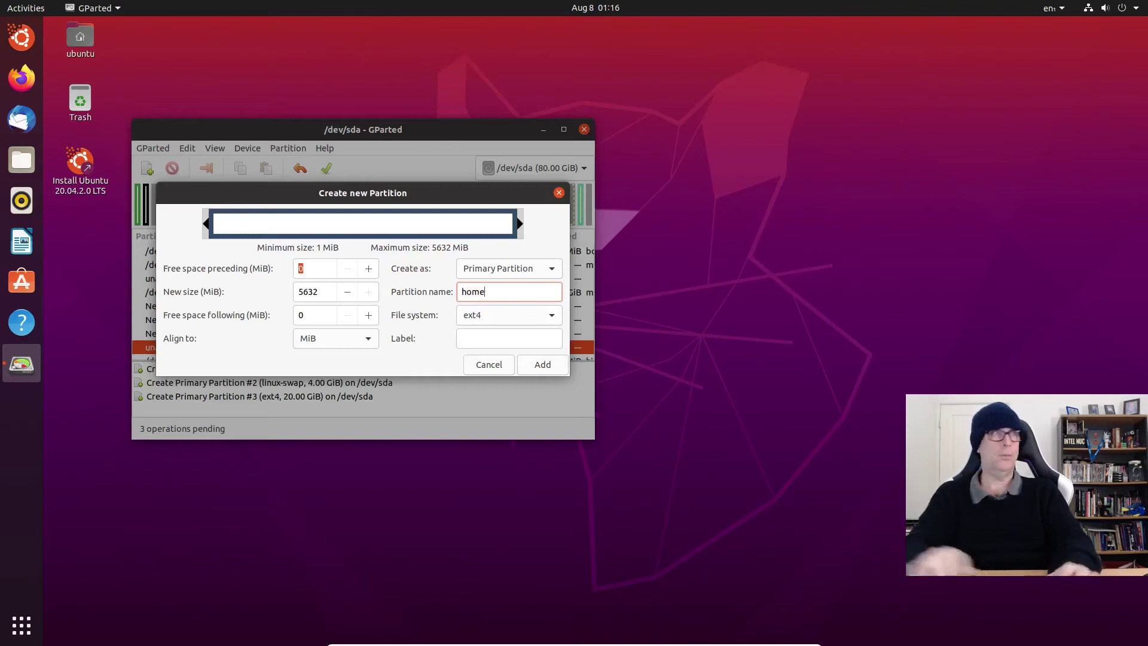
left_click(482, 341)
type("home")
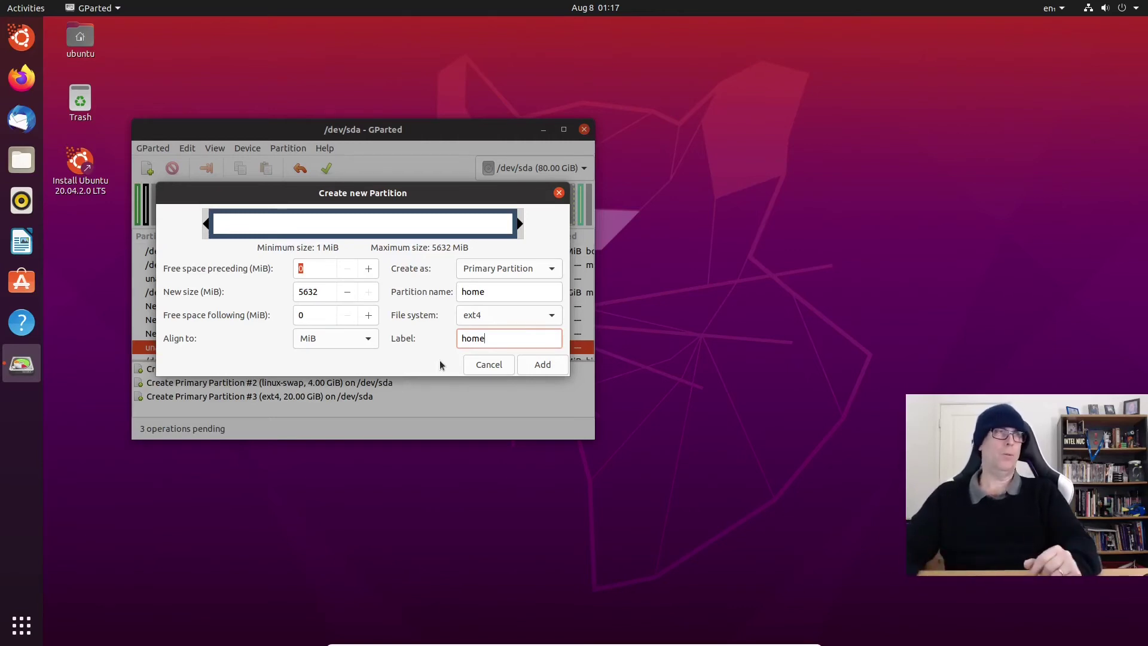
left_click(544, 365)
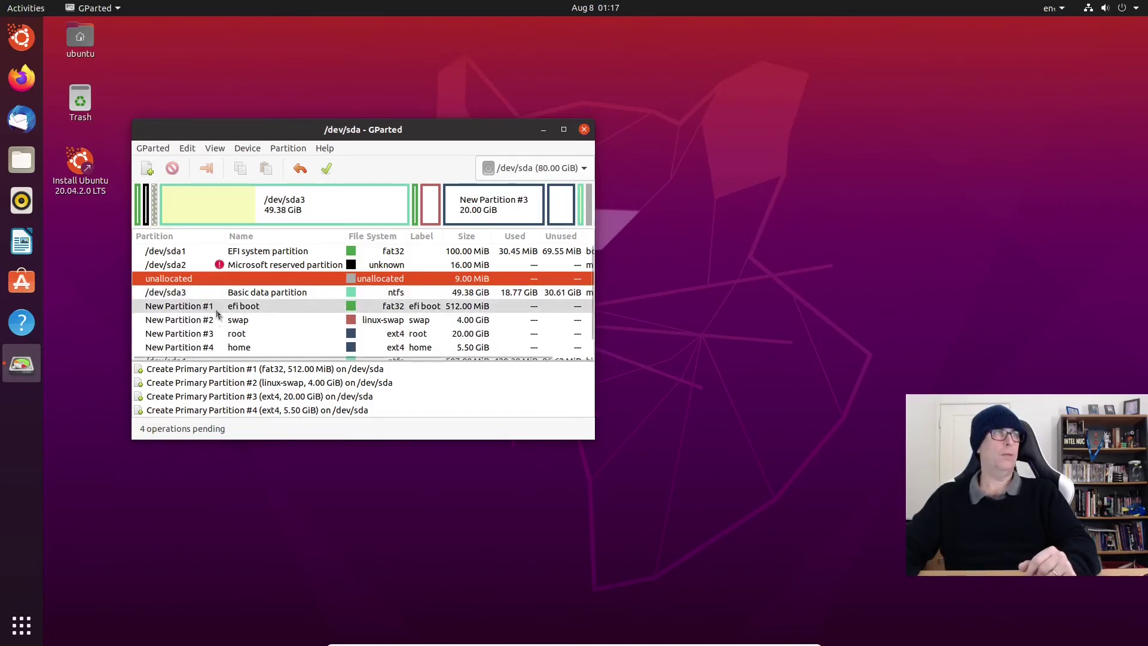
Step: Look over the four queued efi boot, swap, root and home creations, then choose Apply All Operations
scroll(202, 305, "down", 1)
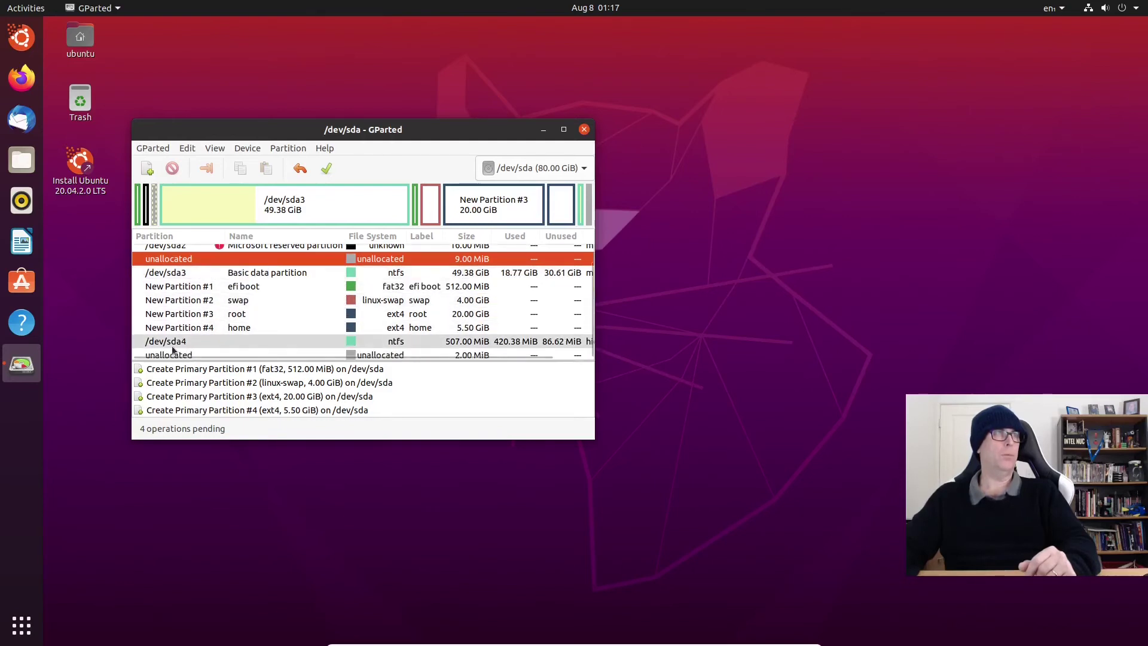
scroll(183, 344, "up", 1)
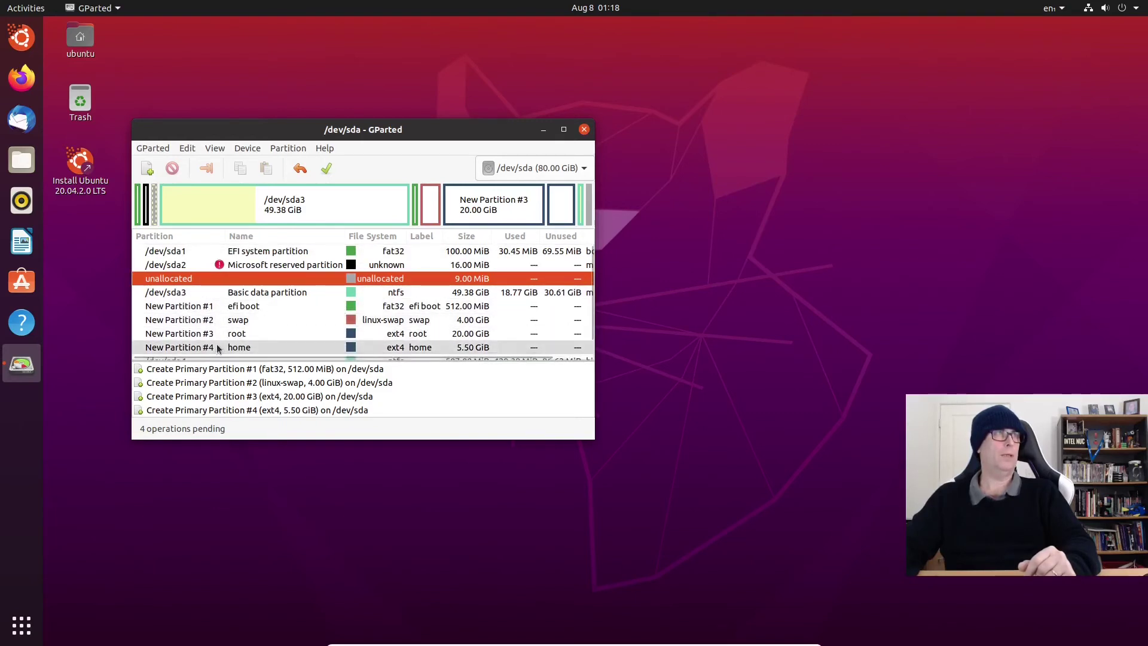
scroll(217, 349, "down", 1)
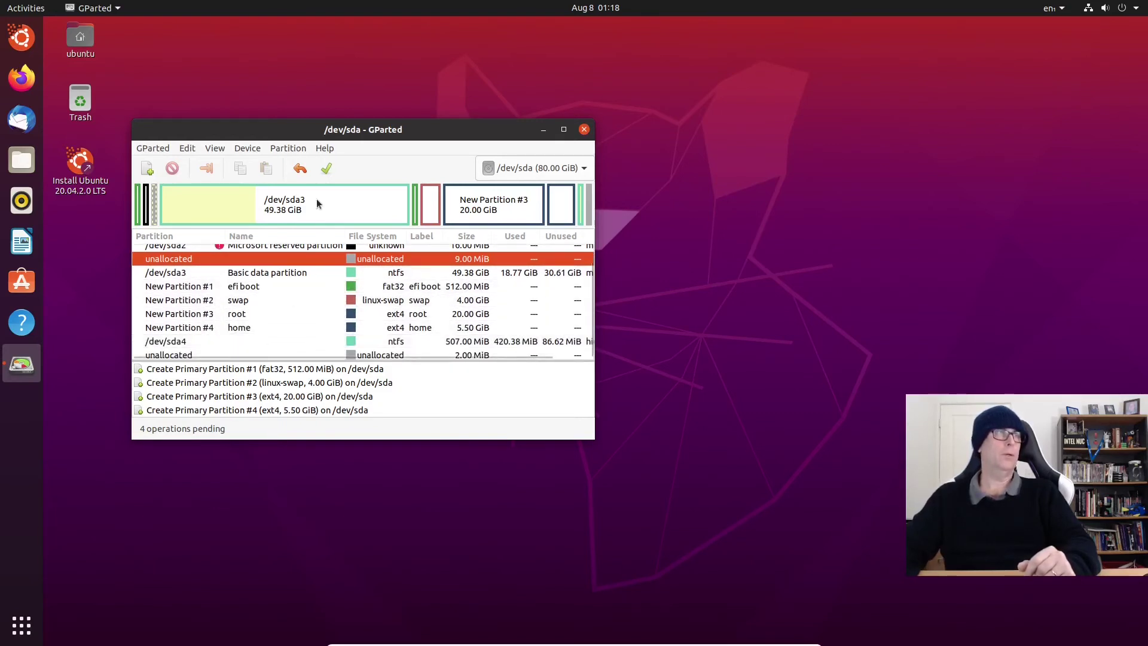
left_click(326, 169)
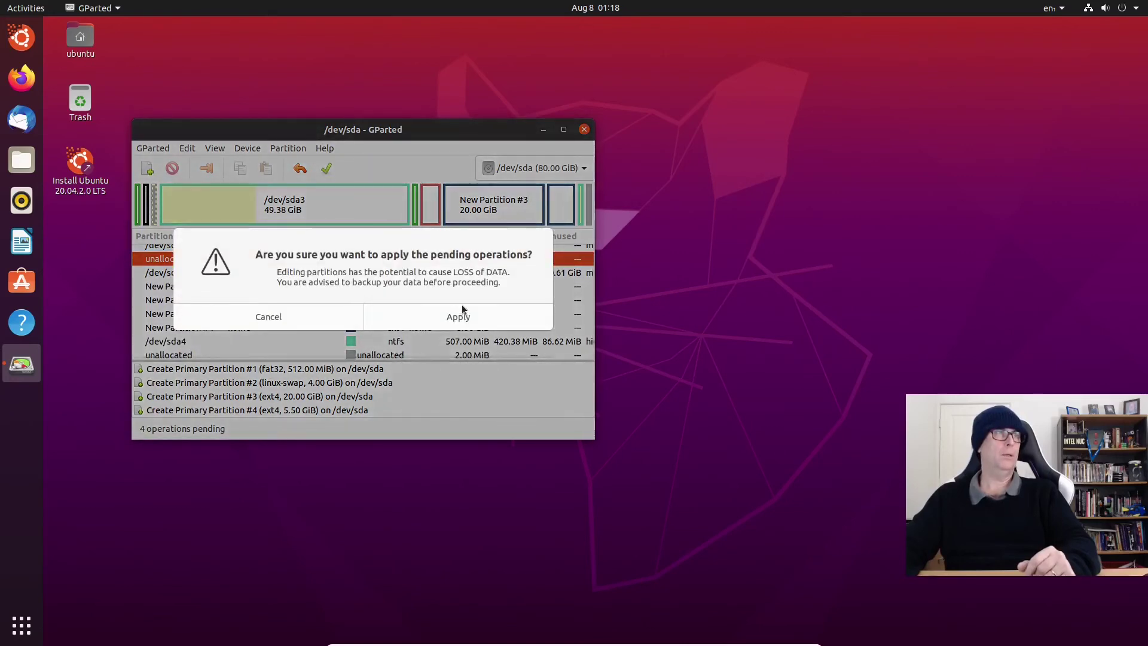
Step: Confirm applying the operations to create /dev/sda5–sda8 and close the completion report
left_click(472, 319)
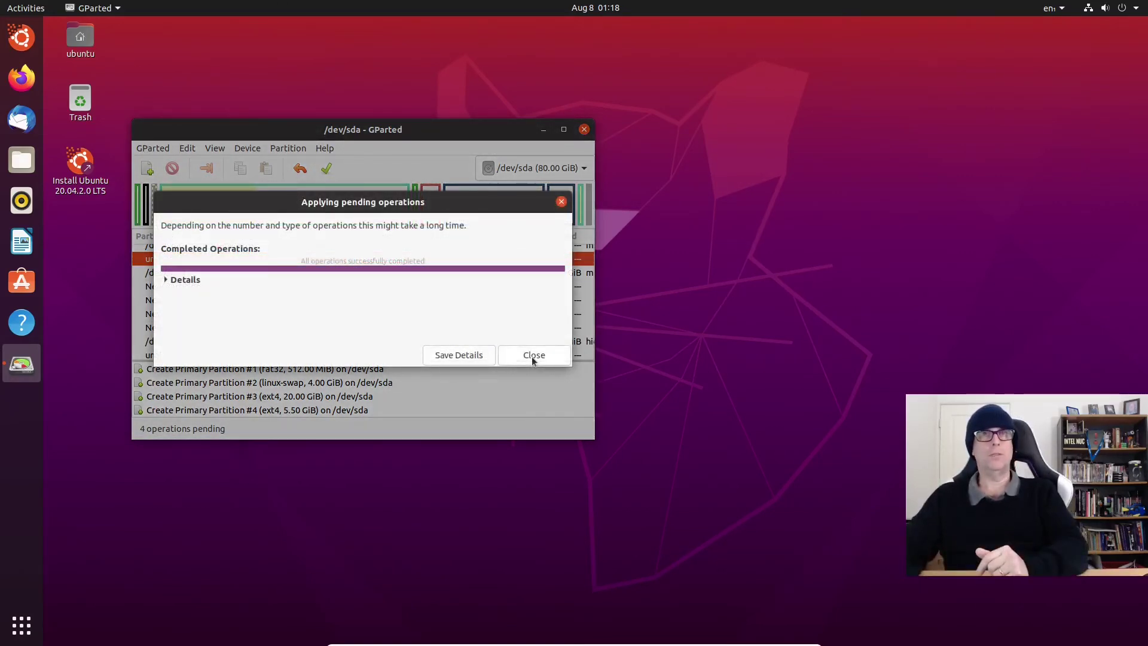
left_click(532, 356)
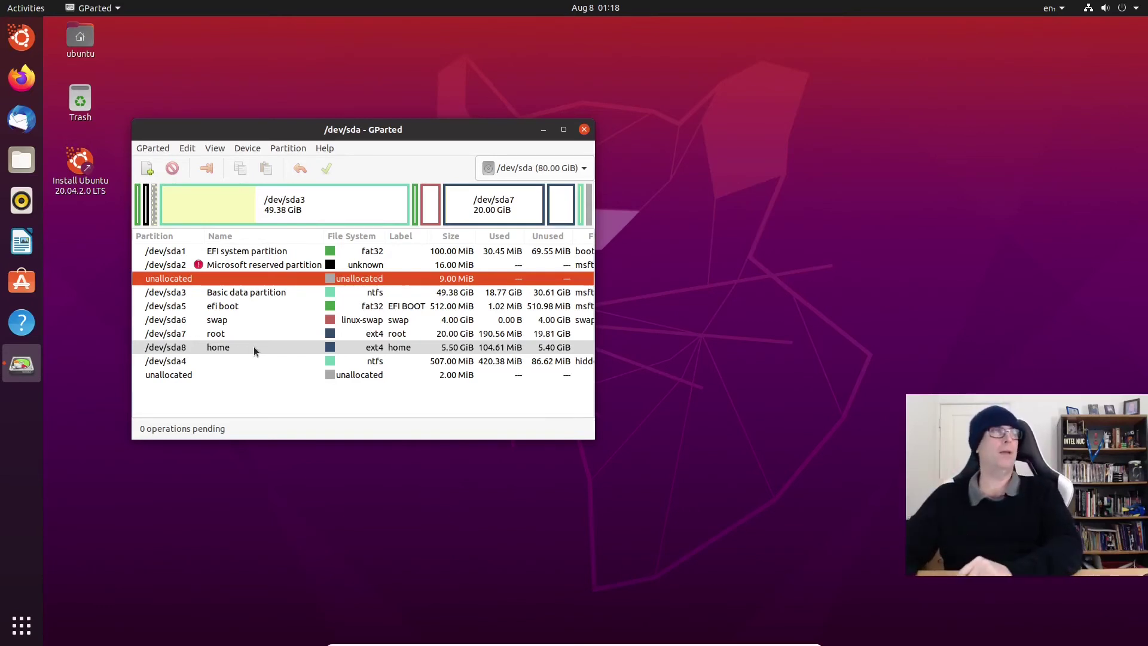
Step: Turn on the boot flag (with esp) for /dev/sda5 through Manage Flags
left_click(222, 309)
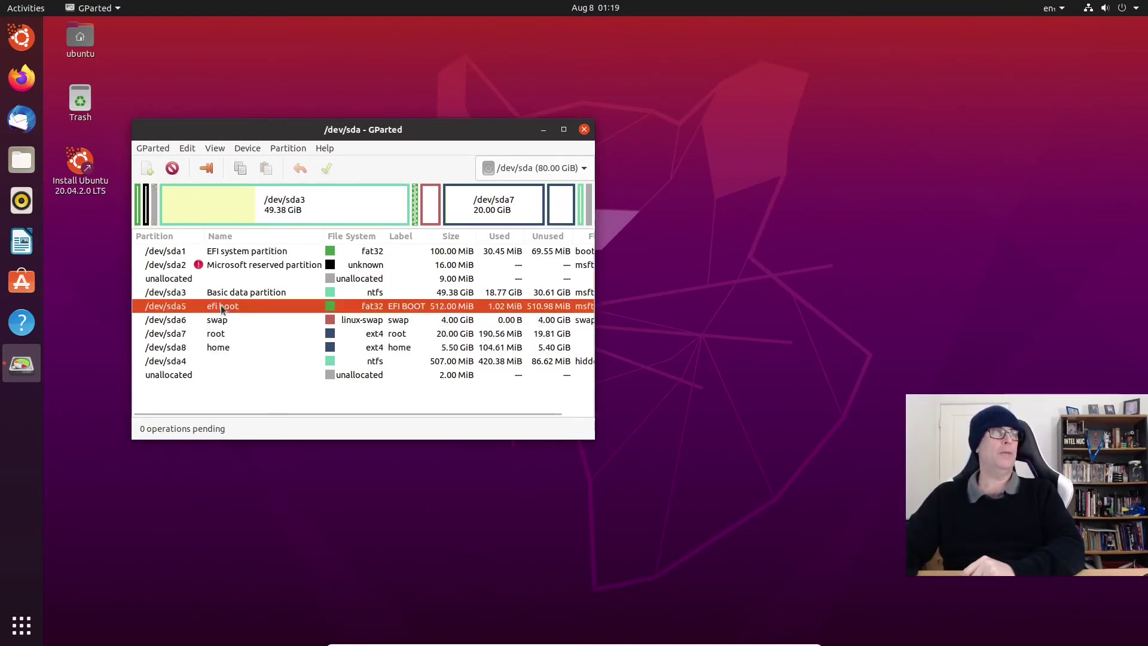
right_click(253, 307)
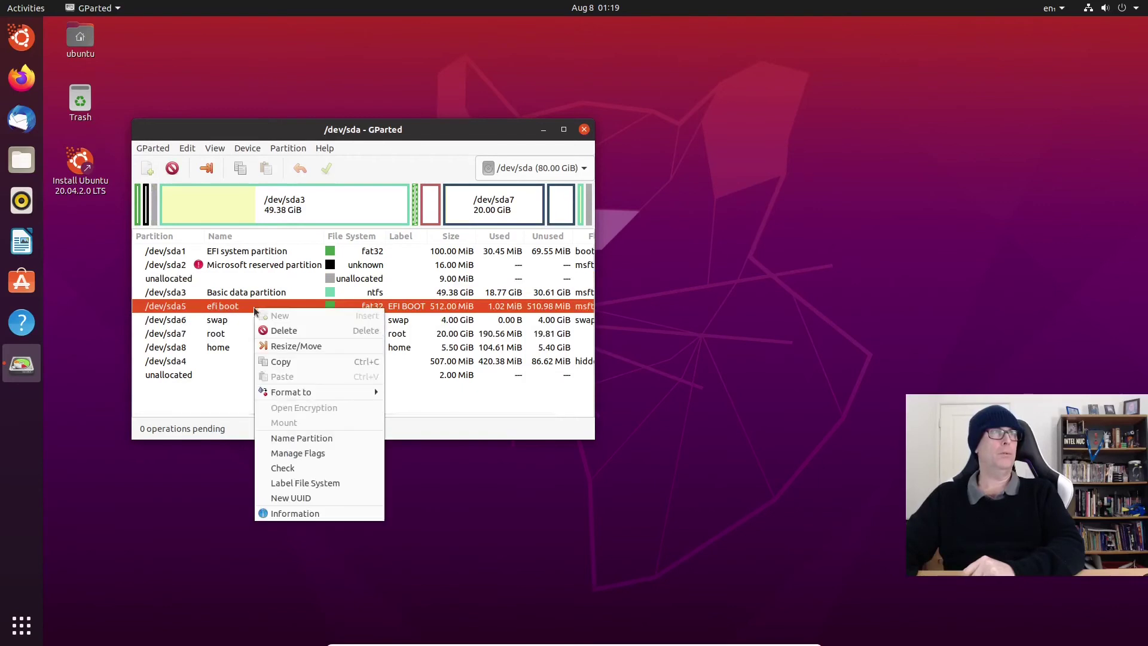
left_click(306, 453)
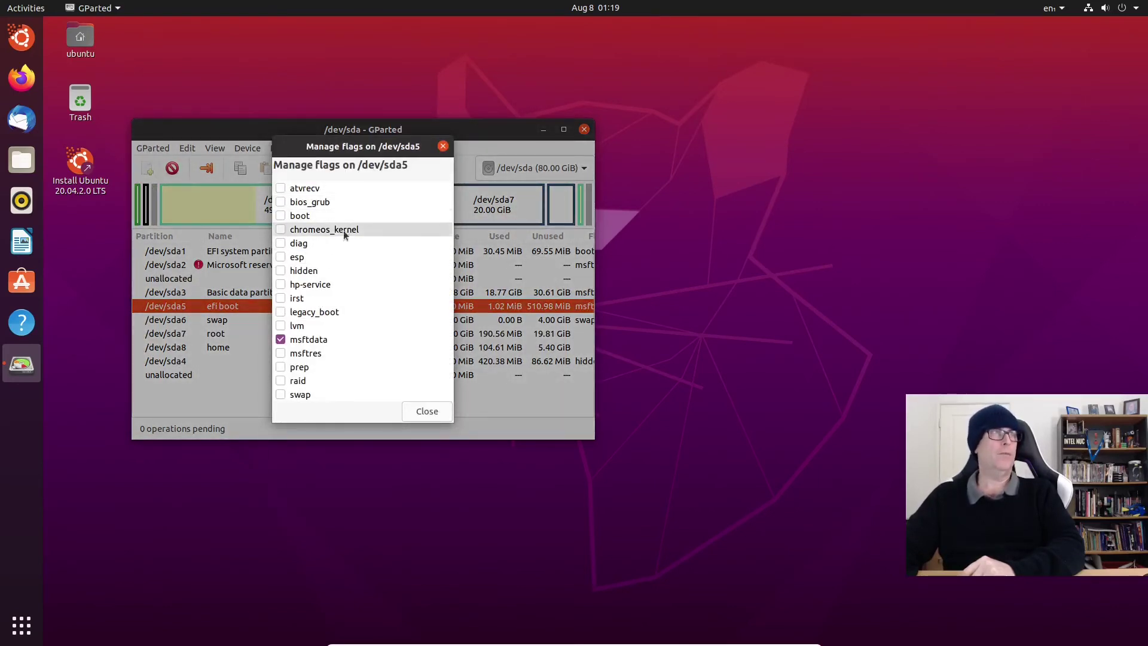
left_click(281, 216)
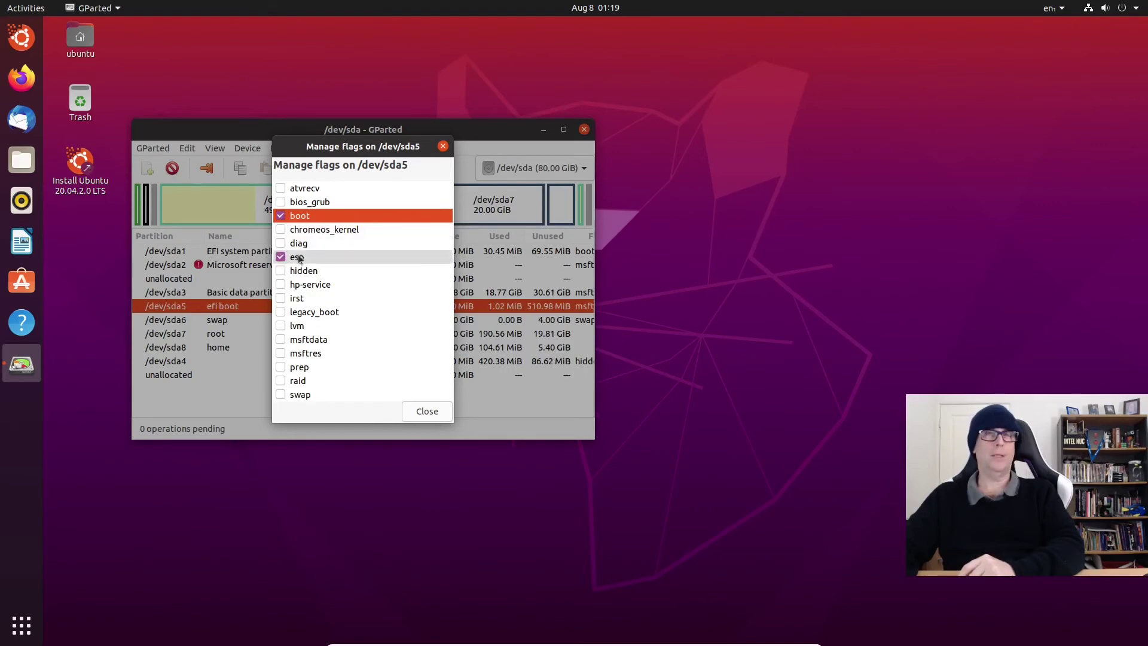
left_click(417, 411)
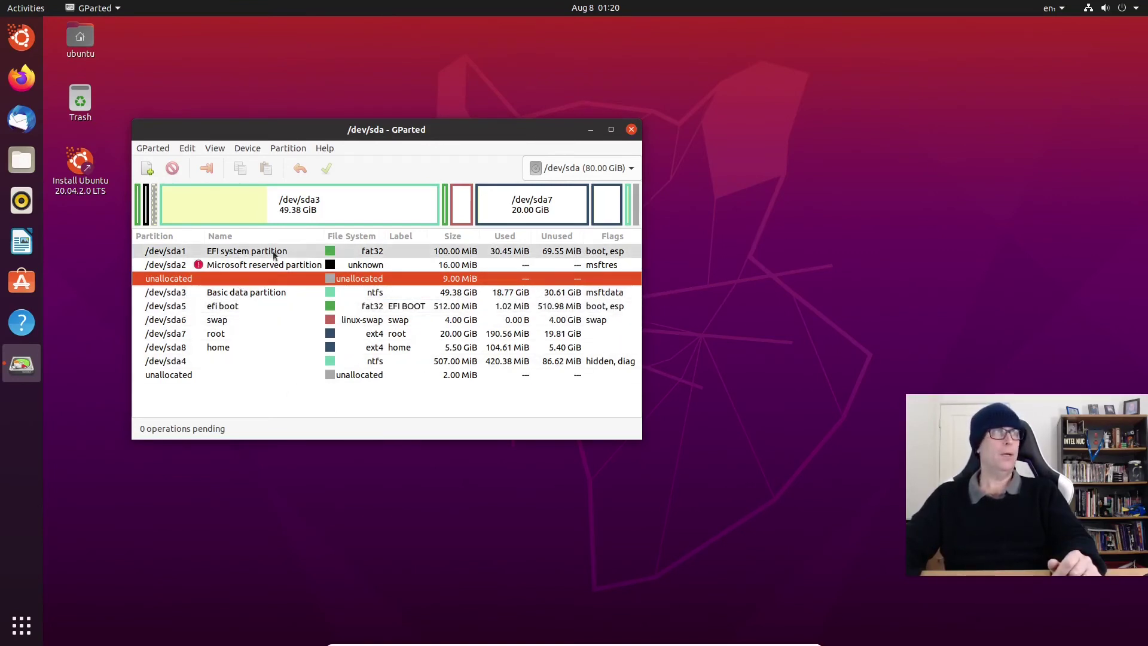
left_click(290, 250)
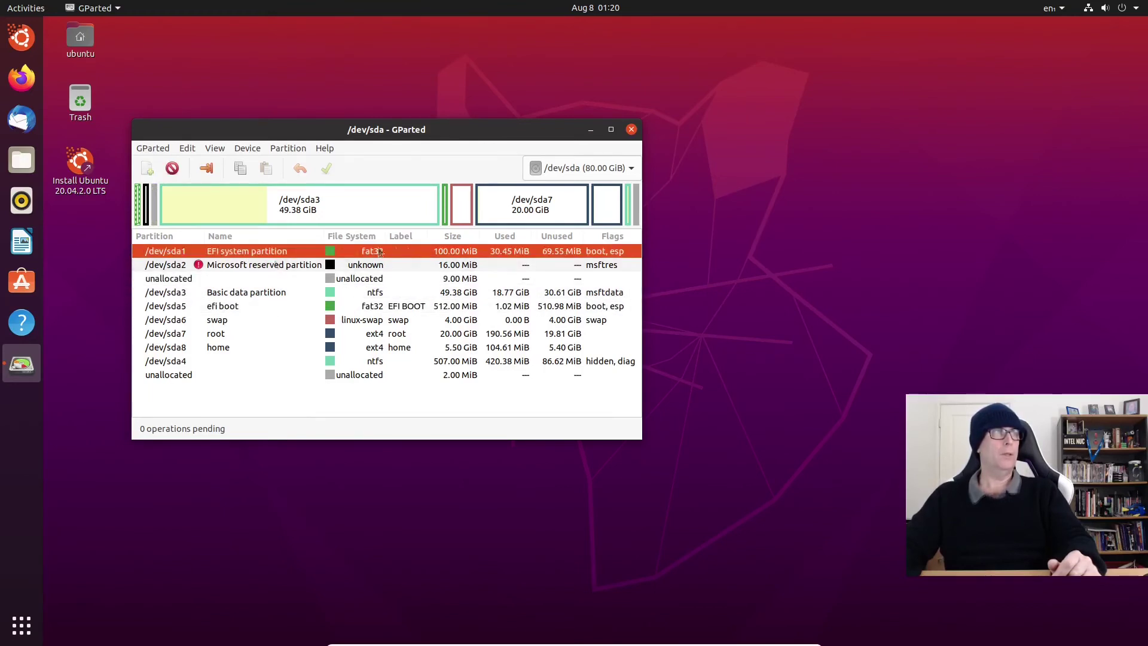
left_click(235, 308)
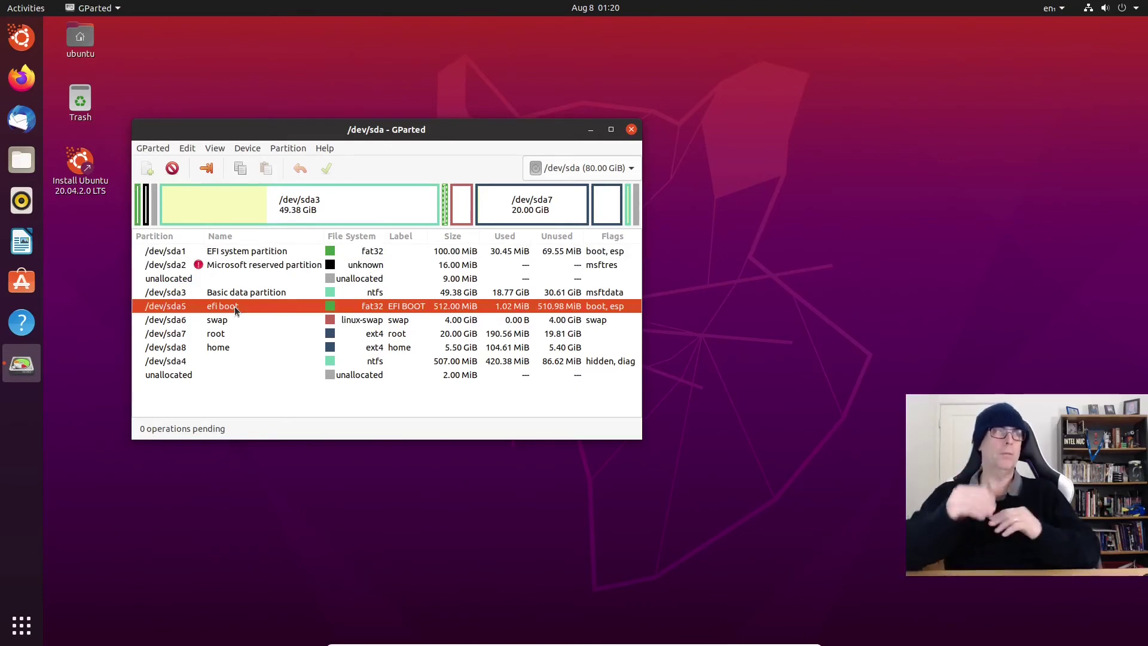
left_click(241, 255)
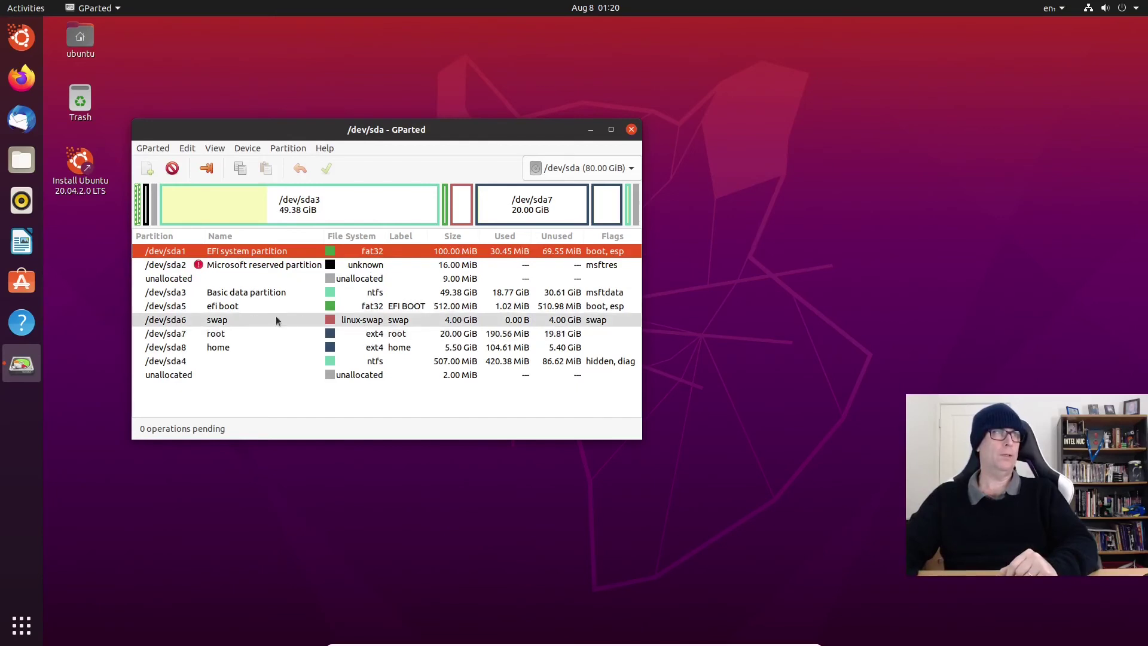
left_click(217, 306)
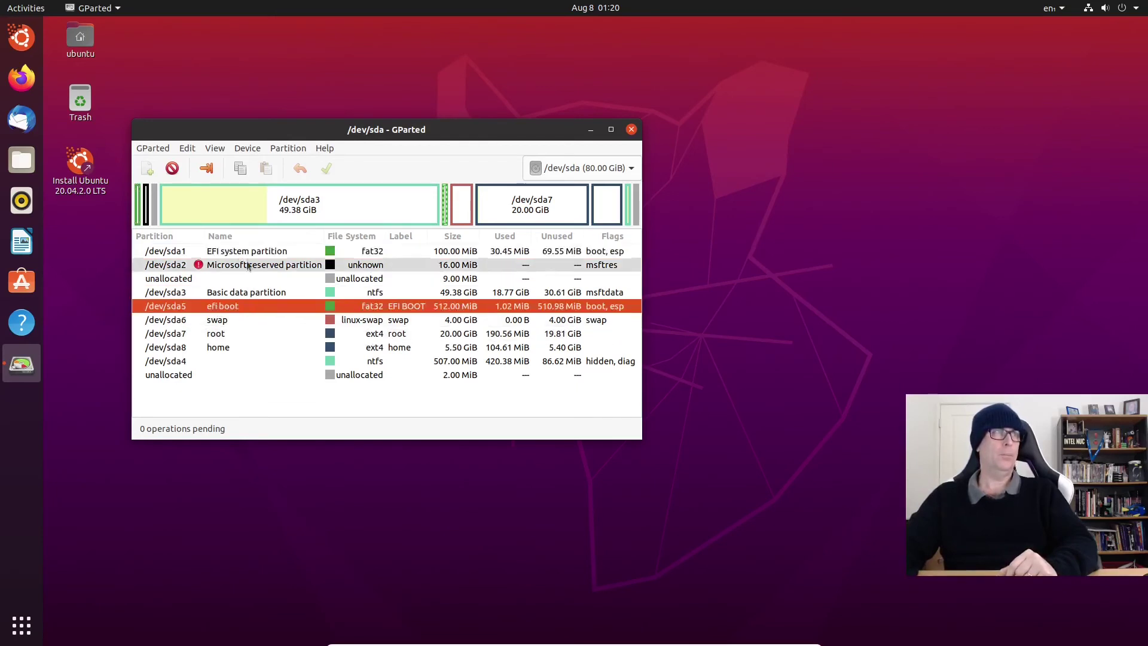
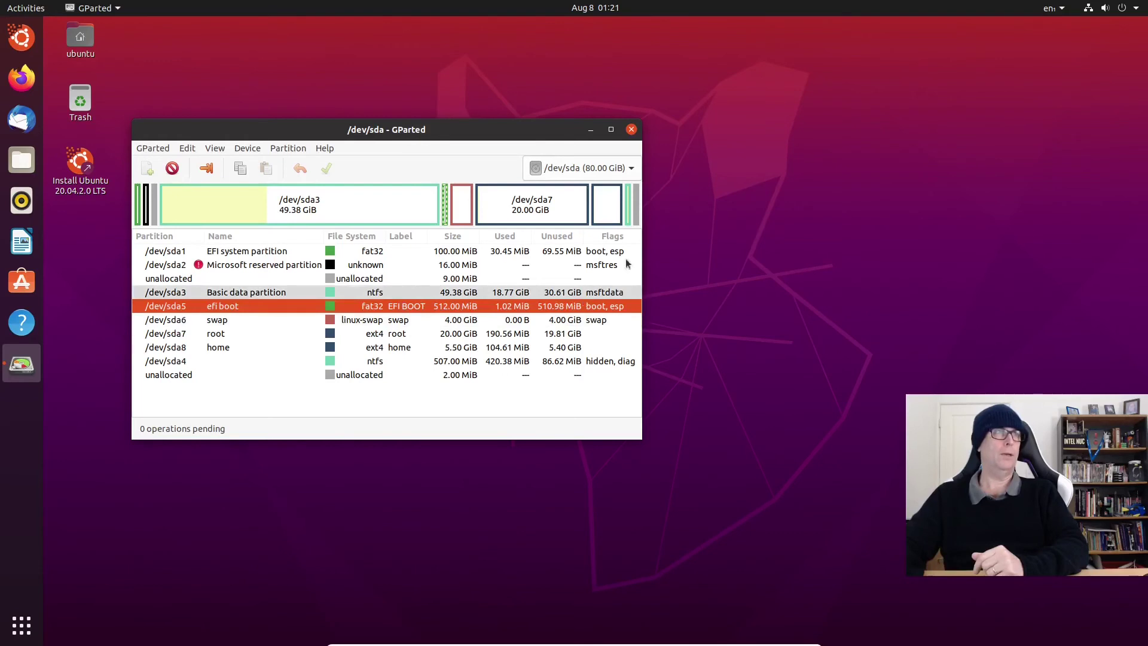
Step: Close GParted and start the Ubuntu 20.04 installer, keeping English language and English (US) keyboard layout
left_click(631, 129)
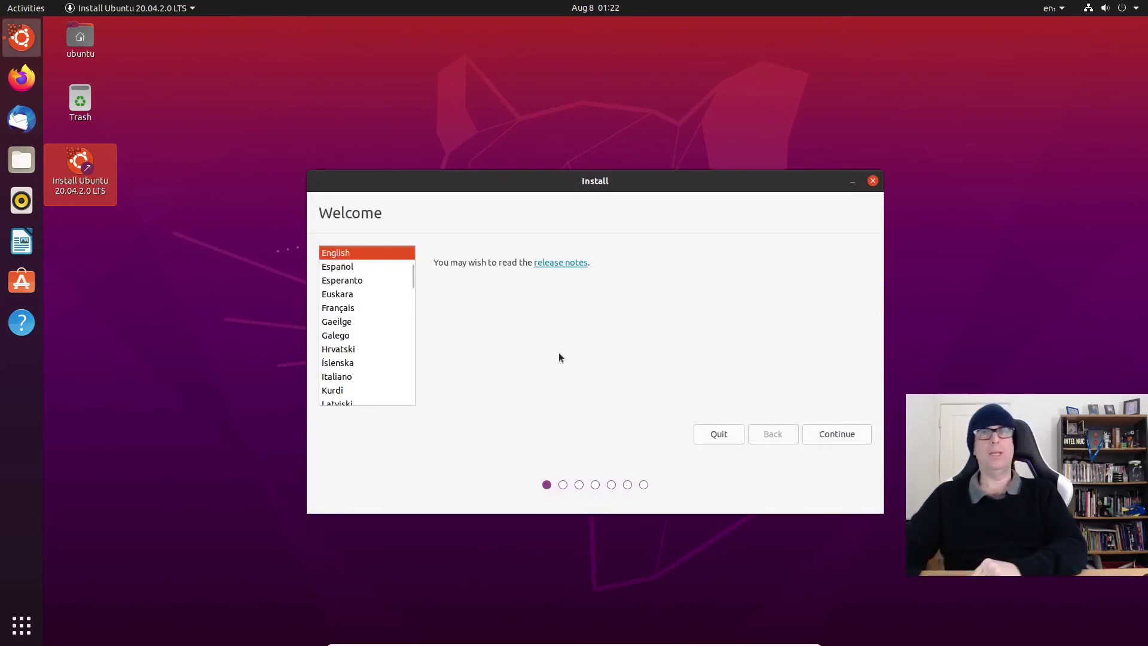
left_click(844, 435)
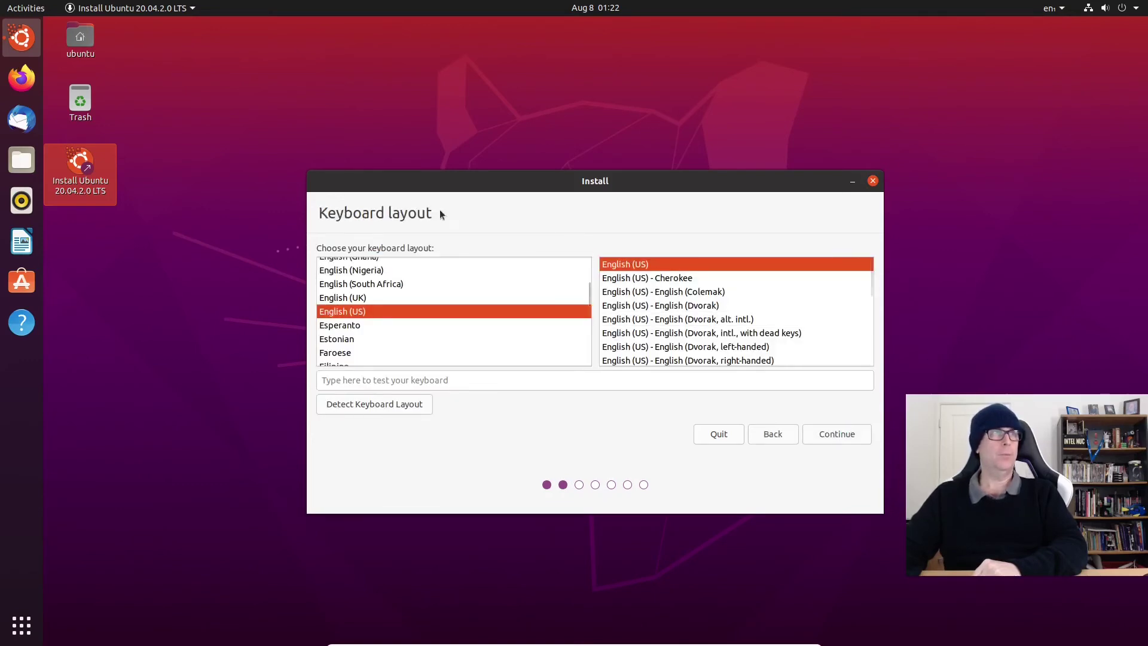
left_click(832, 434)
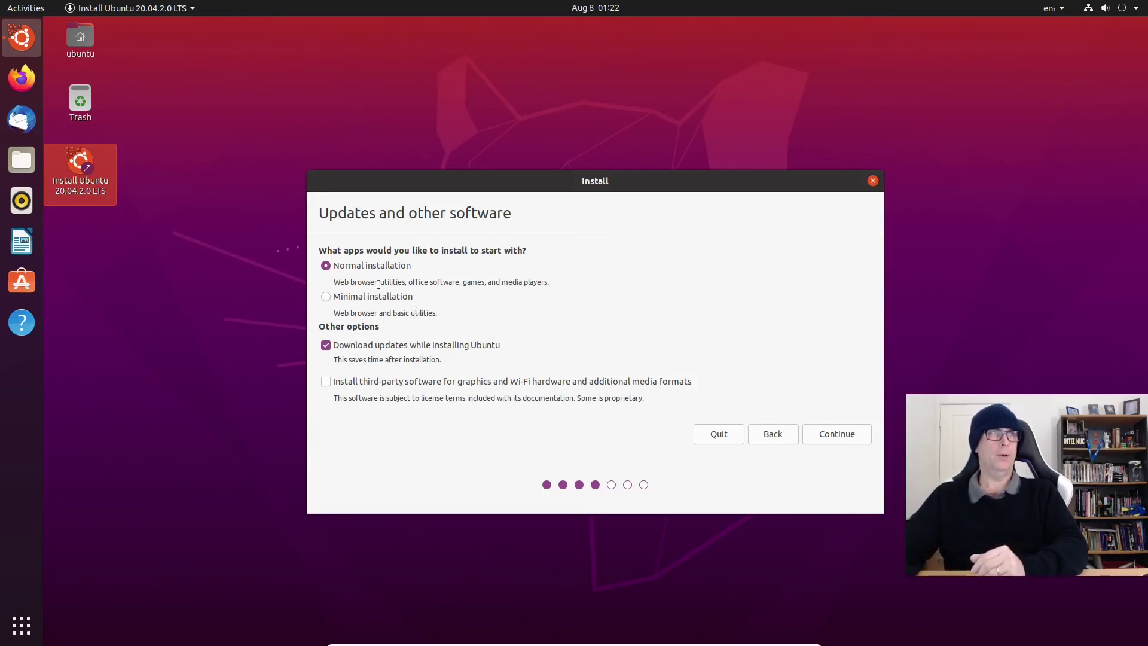
Step: Keep Normal installation with updates and add third-party drivers and media formats
left_click_drag(392, 283, 561, 280)
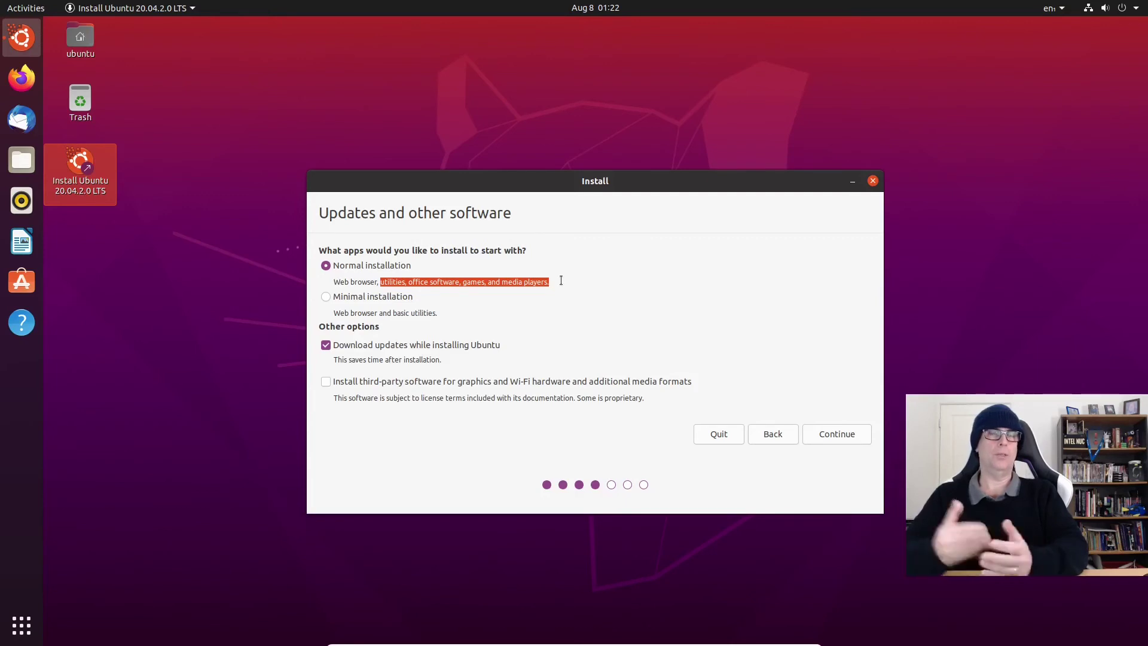
left_click(561, 281)
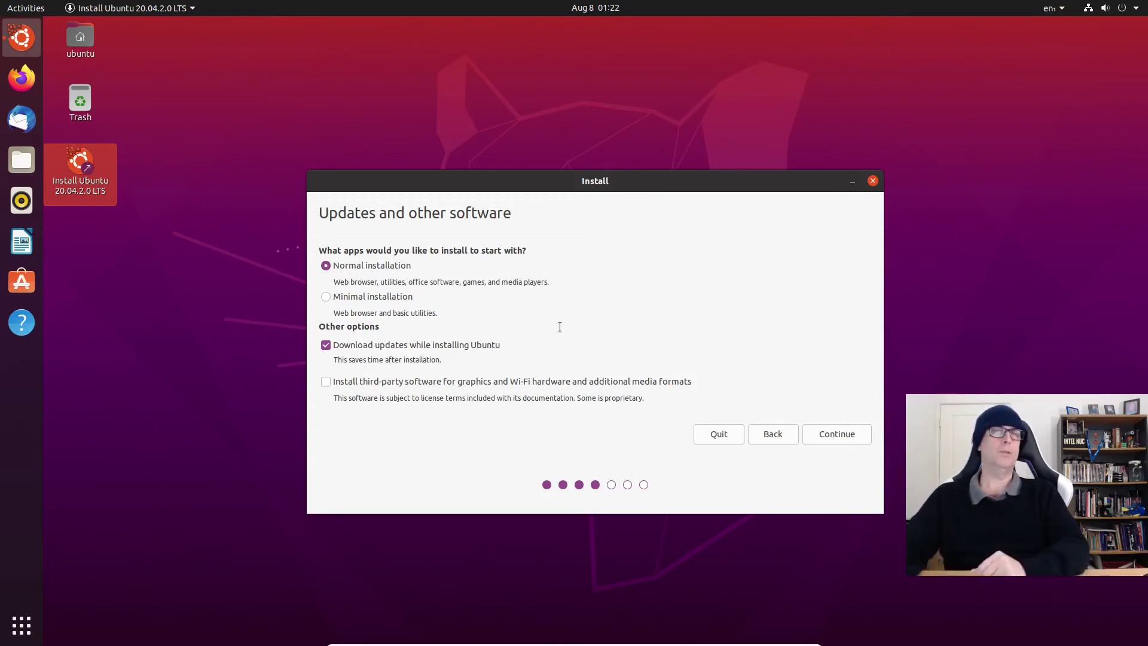
left_click(325, 382)
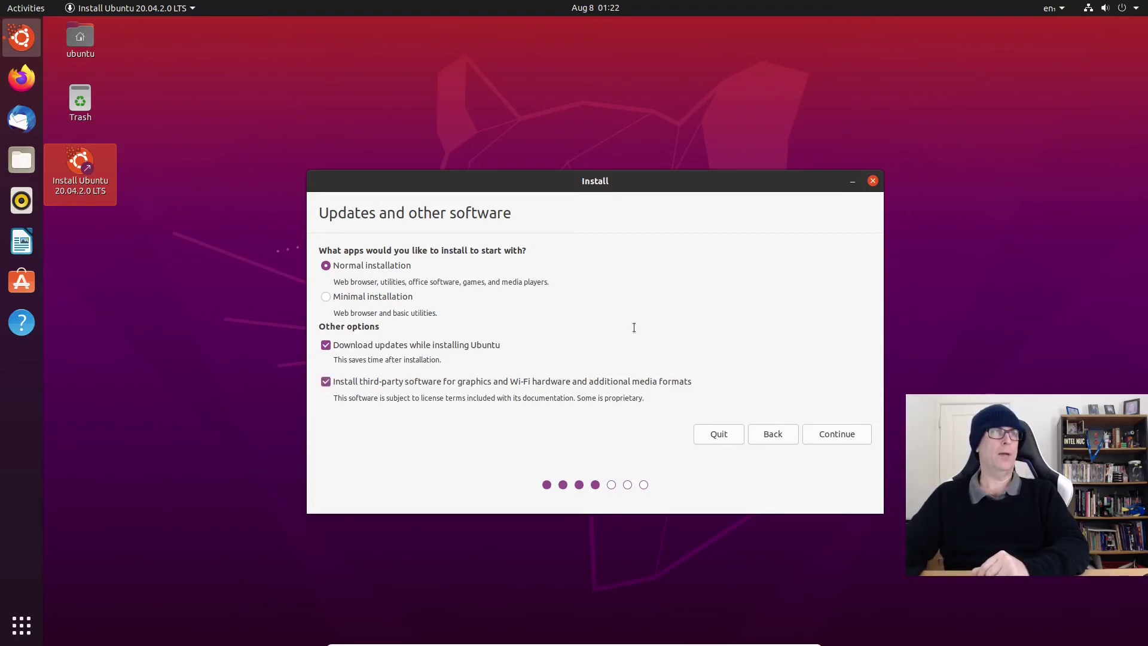
left_click(849, 434)
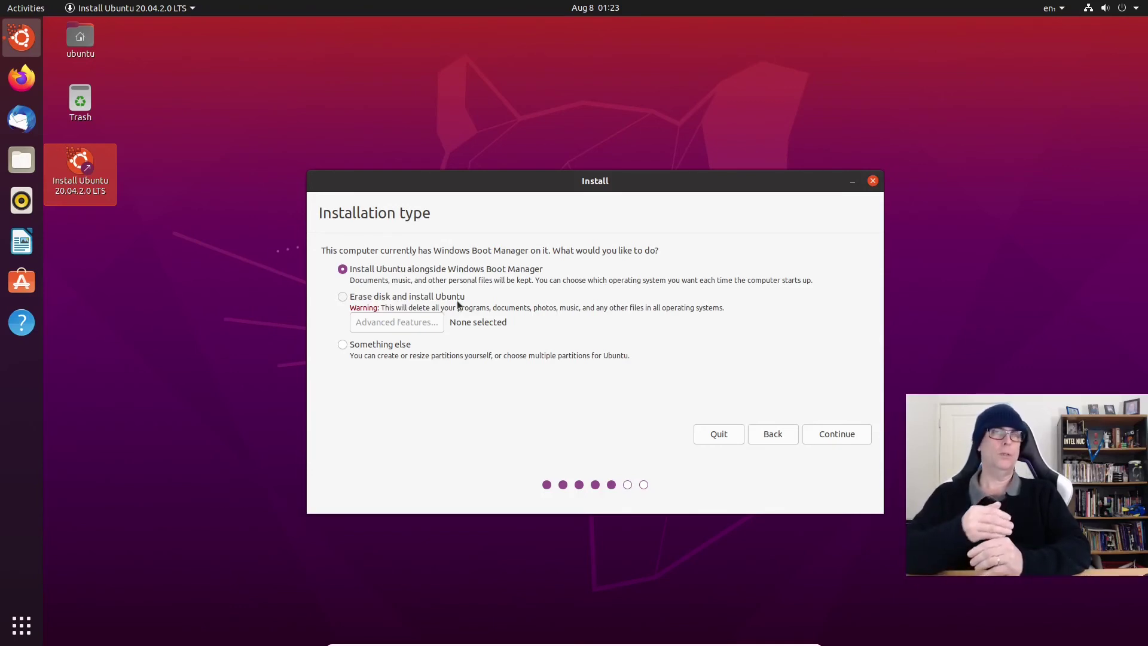
Step: Choose 'Something else' partitioning and review the /dev/sda5 EFI partition, leaving it unchanged
left_click(342, 343)
left_click(821, 433)
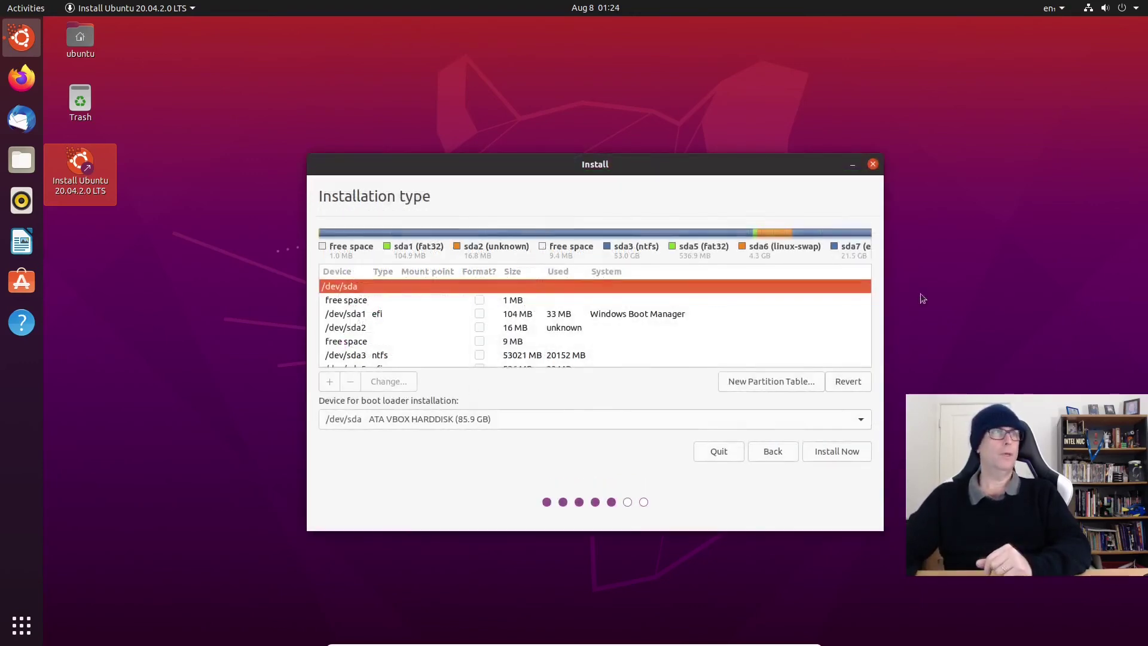
scroll(422, 330, "down", 2)
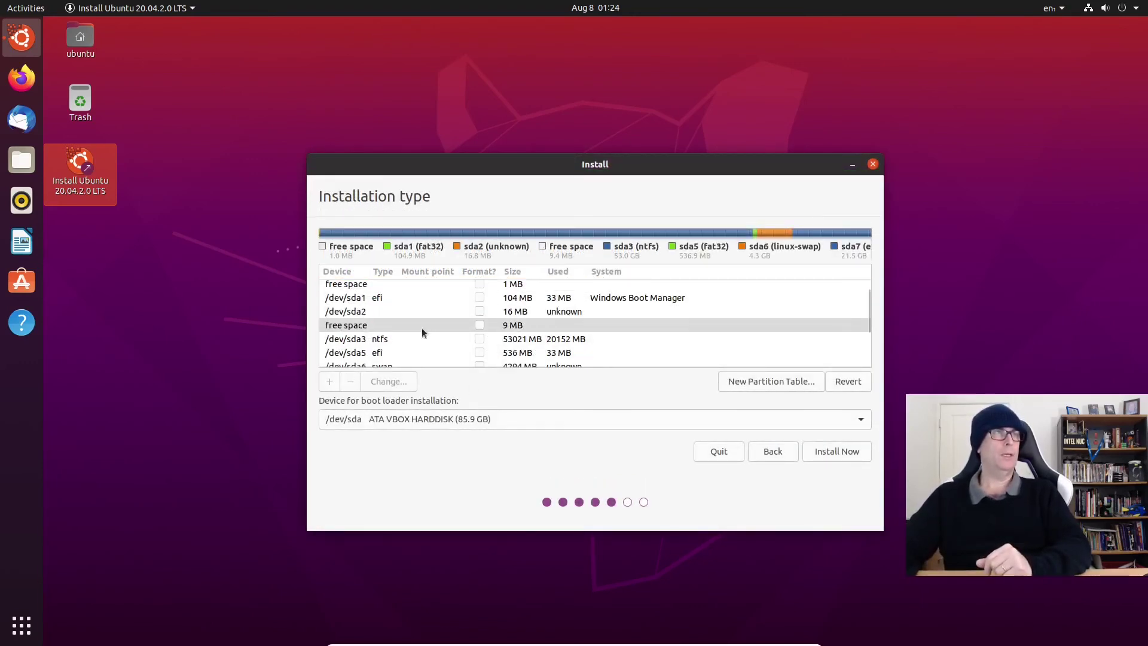
scroll(422, 333, "down", 1)
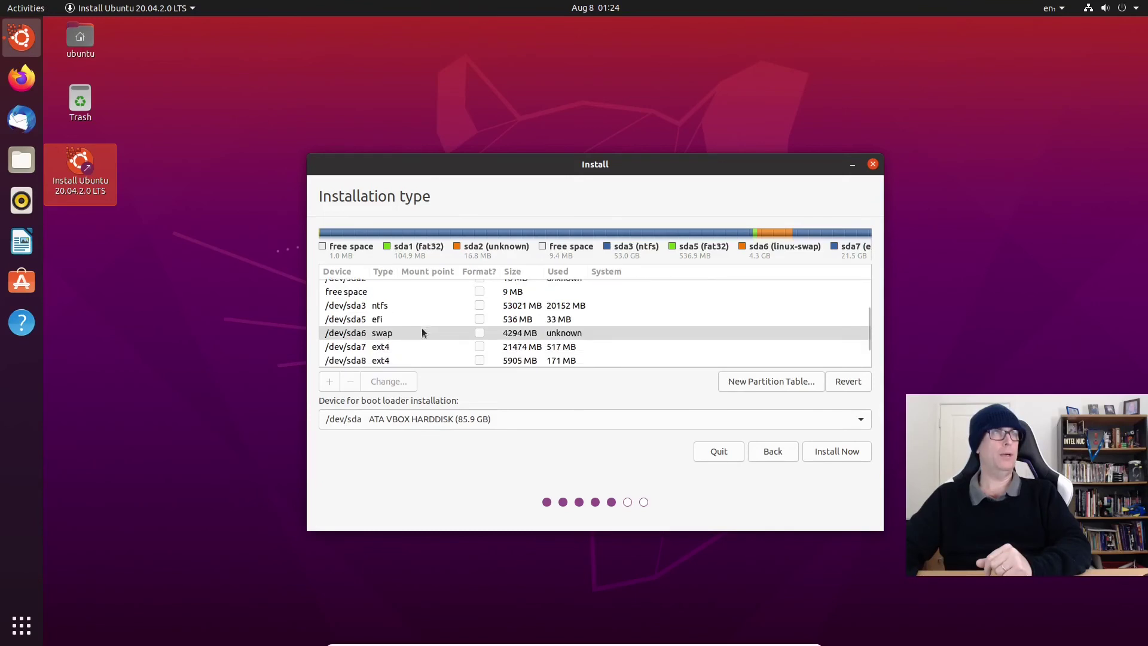
left_click(393, 319)
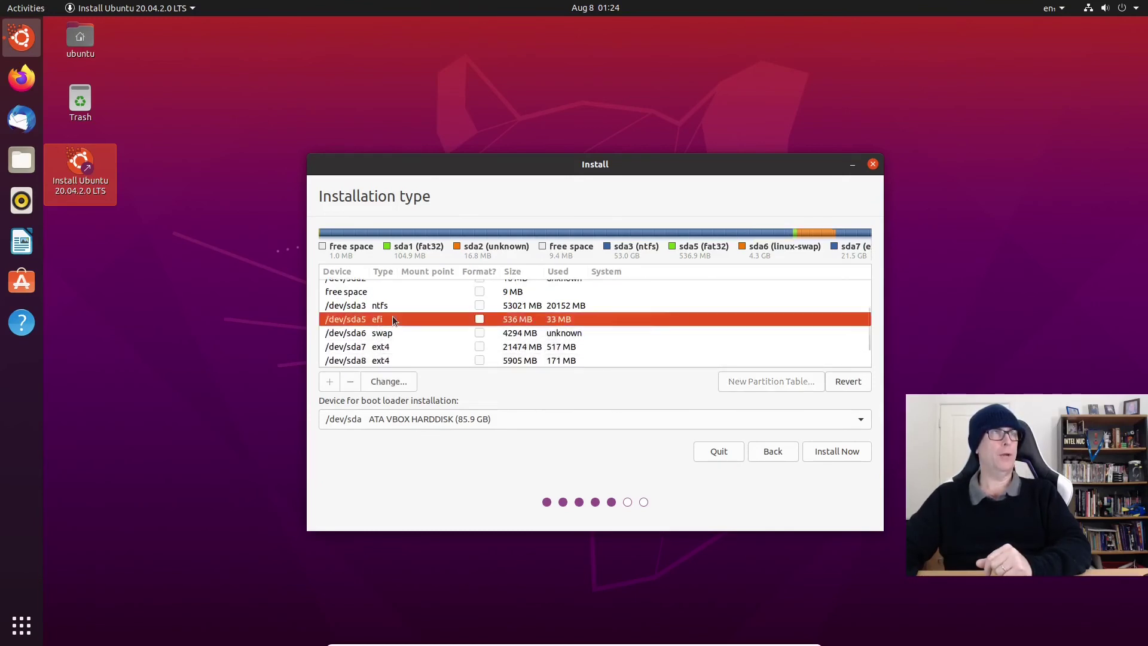
double_click(393, 319)
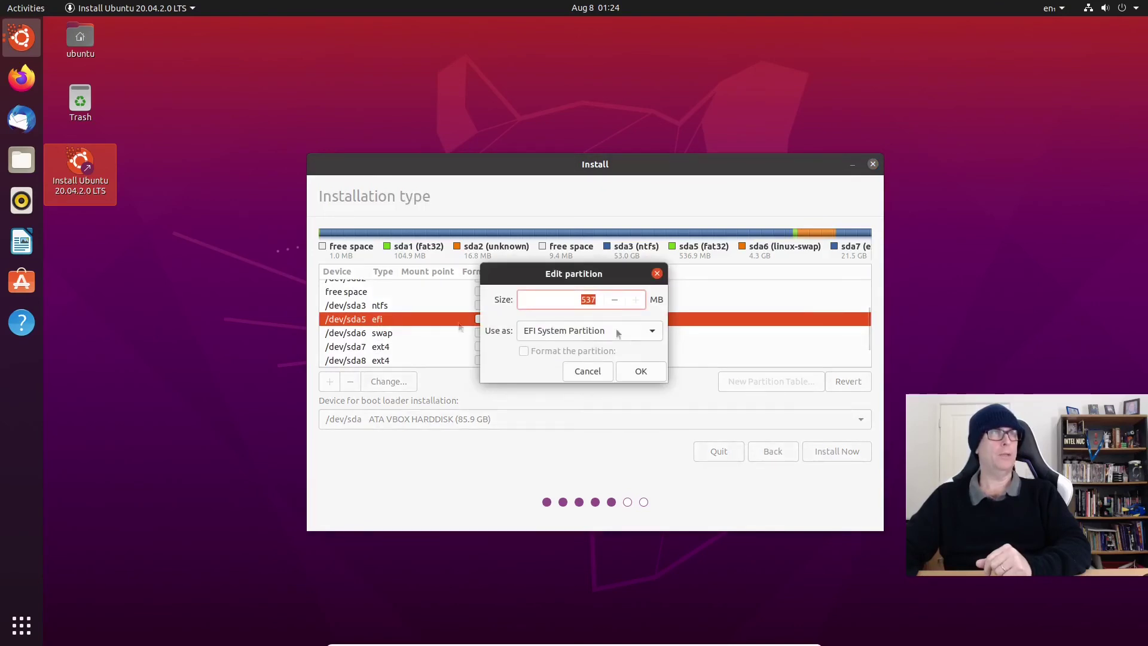
left_click(641, 372)
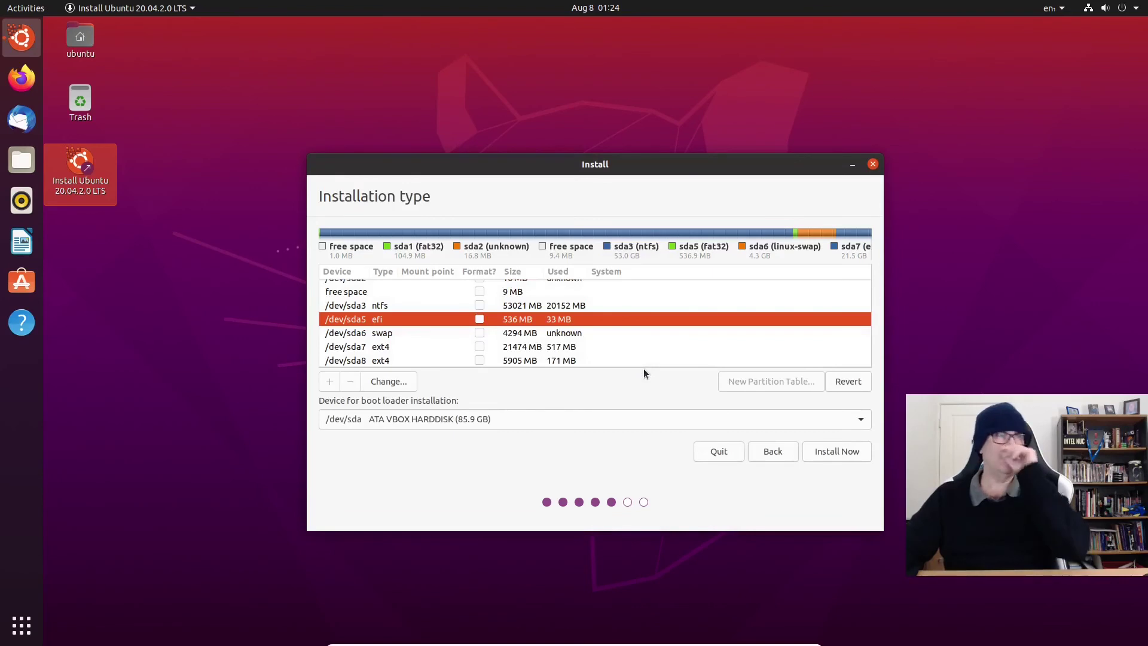
Step: Inspect the /dev/sda6 settings, keeping it as a 4294 MB swap area
right_click(390, 337)
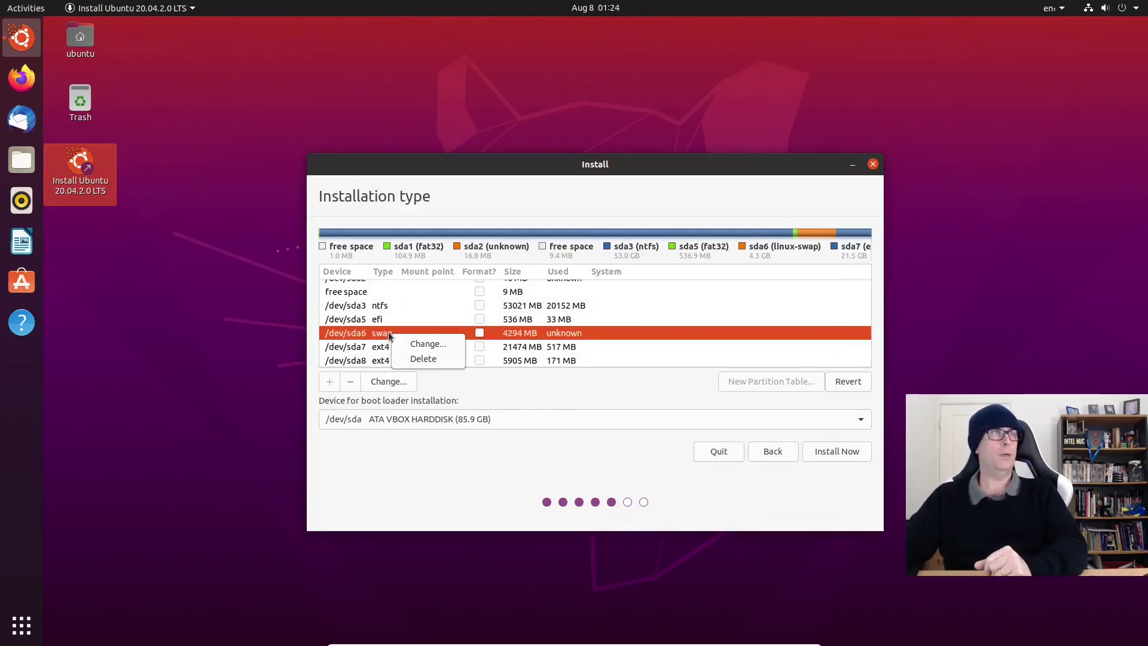
left_click(352, 331)
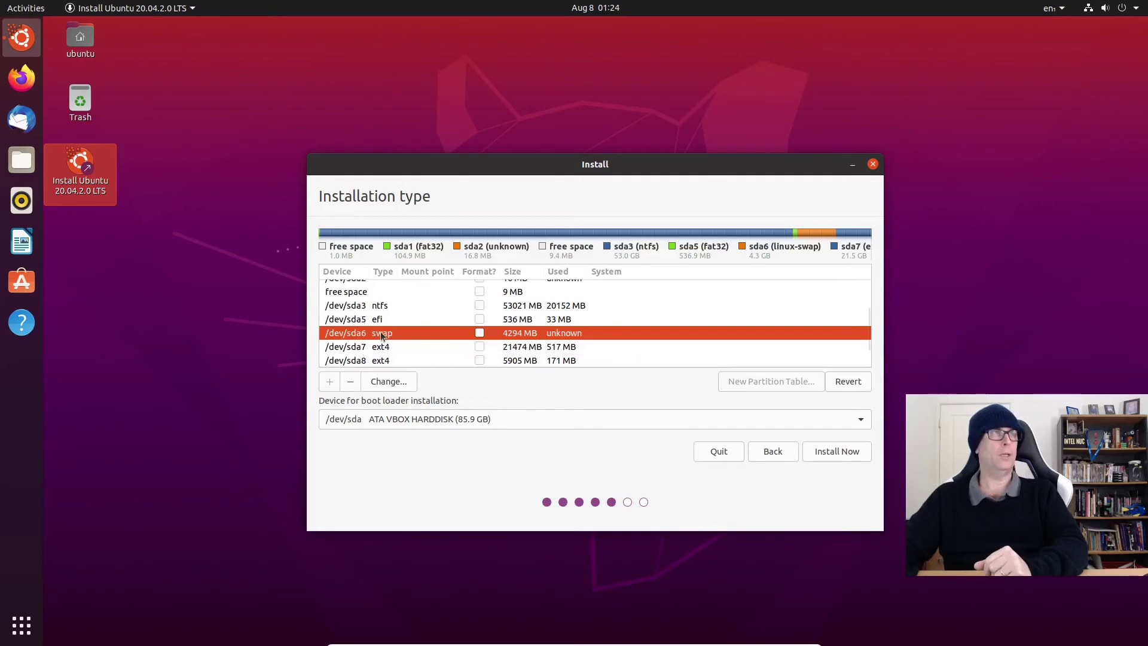
right_click(383, 333)
left_click(544, 375)
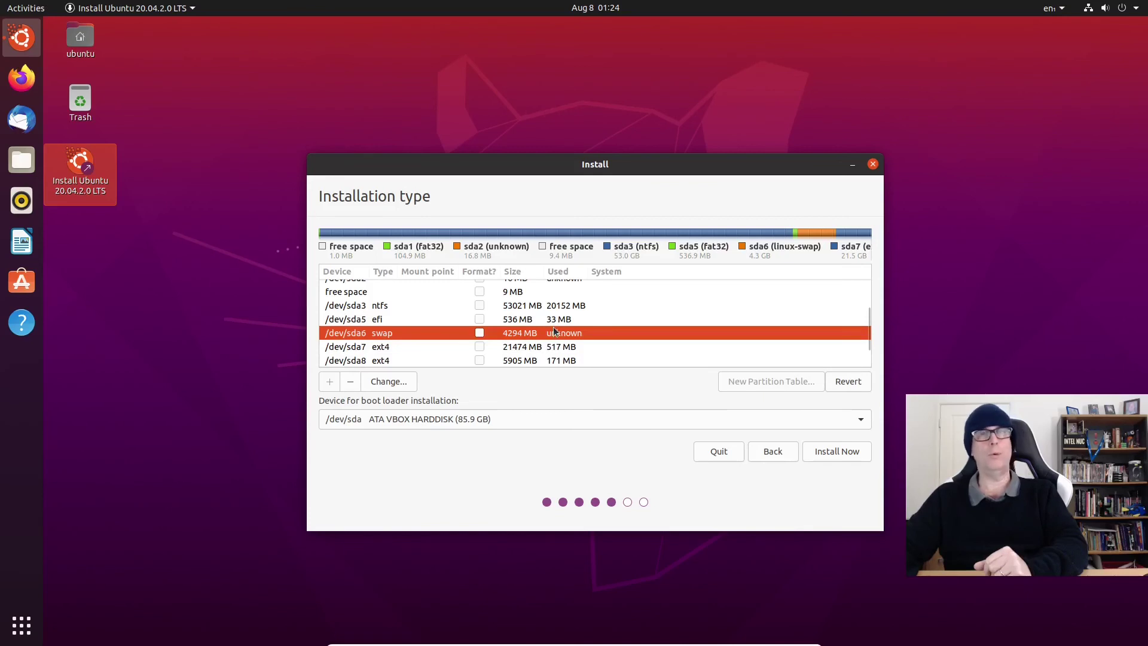
double_click(381, 333)
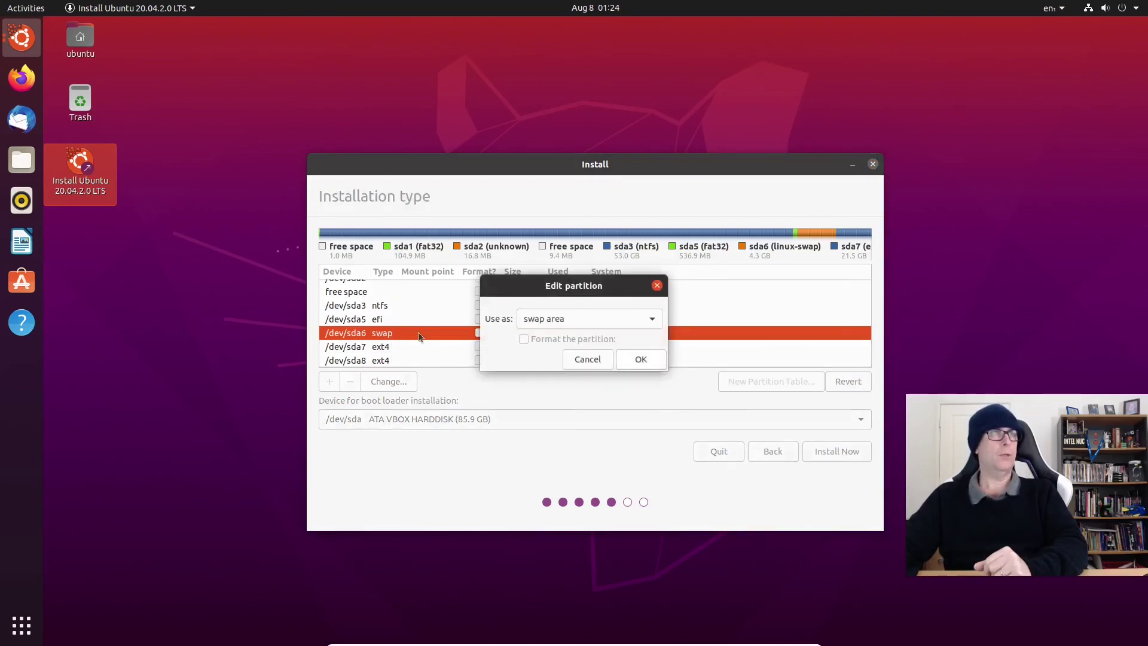
left_click(589, 361)
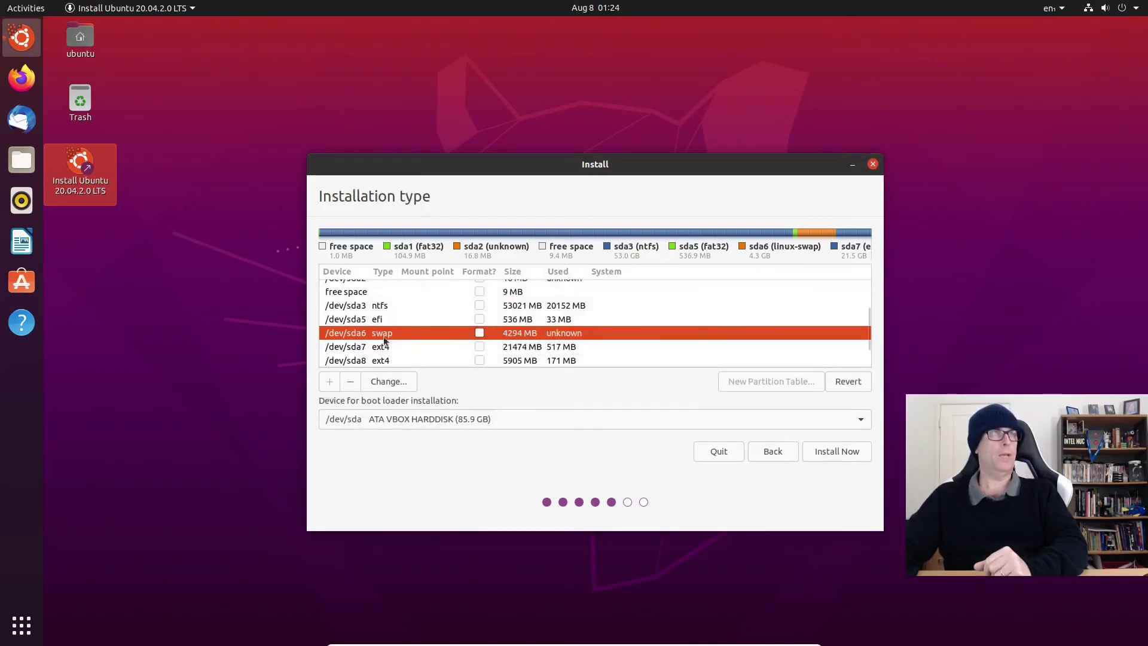
right_click(385, 338)
left_click(413, 344)
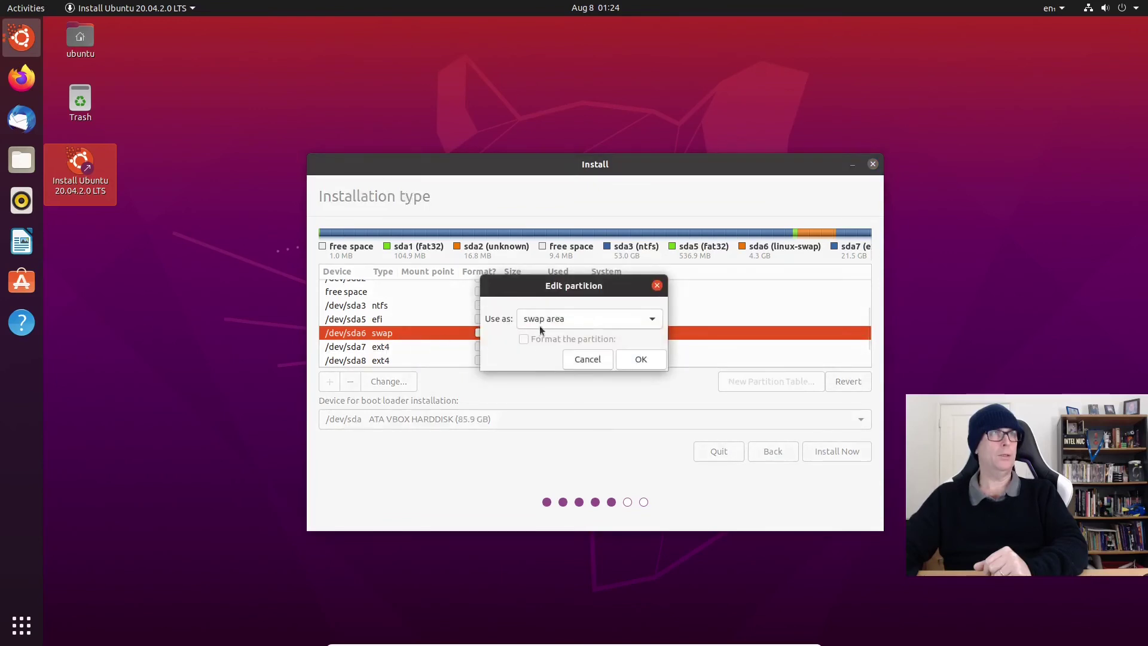
left_click(593, 360)
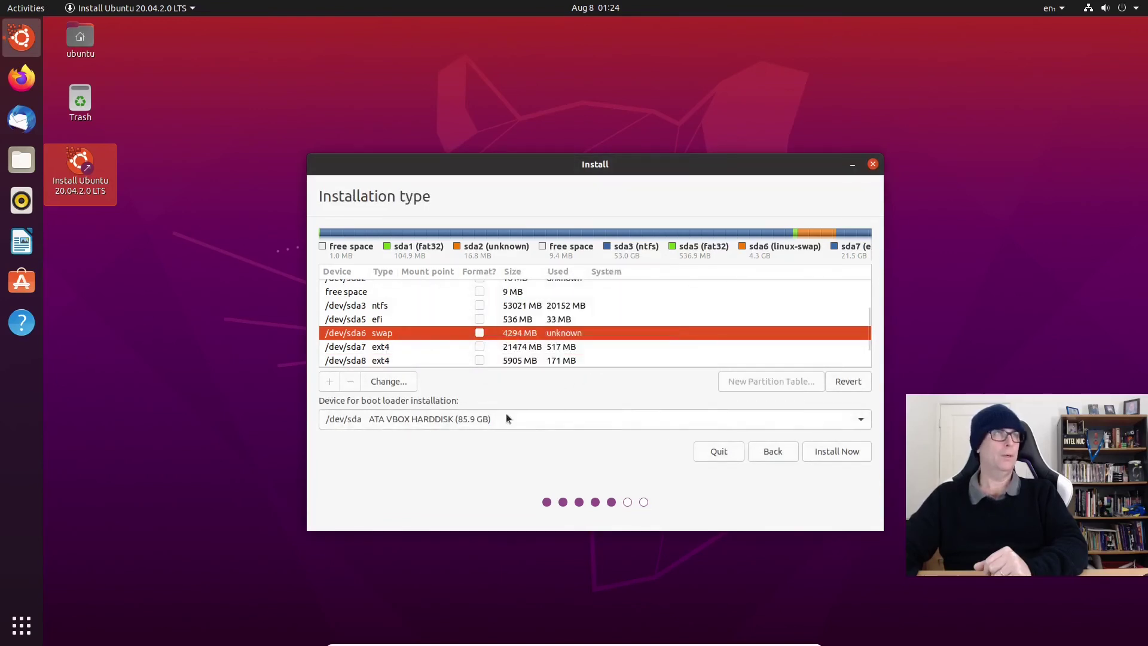
Step: Set /dev/sda7 (21475 MB) to Ext4, formatted, with mount point /
double_click(394, 347)
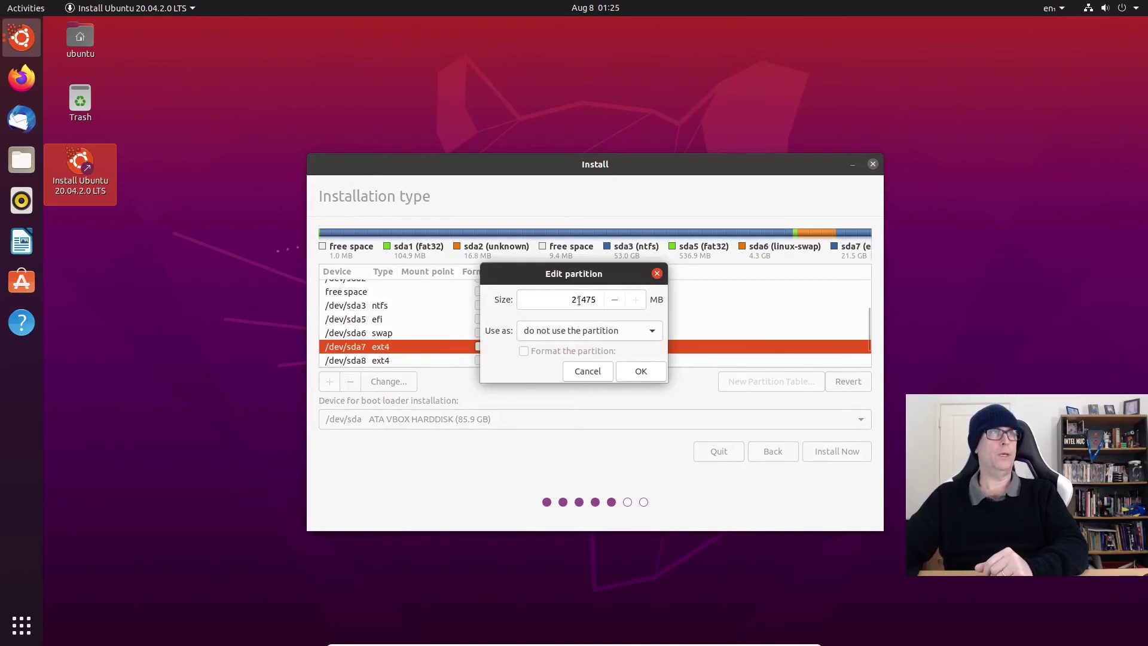
left_click(653, 330)
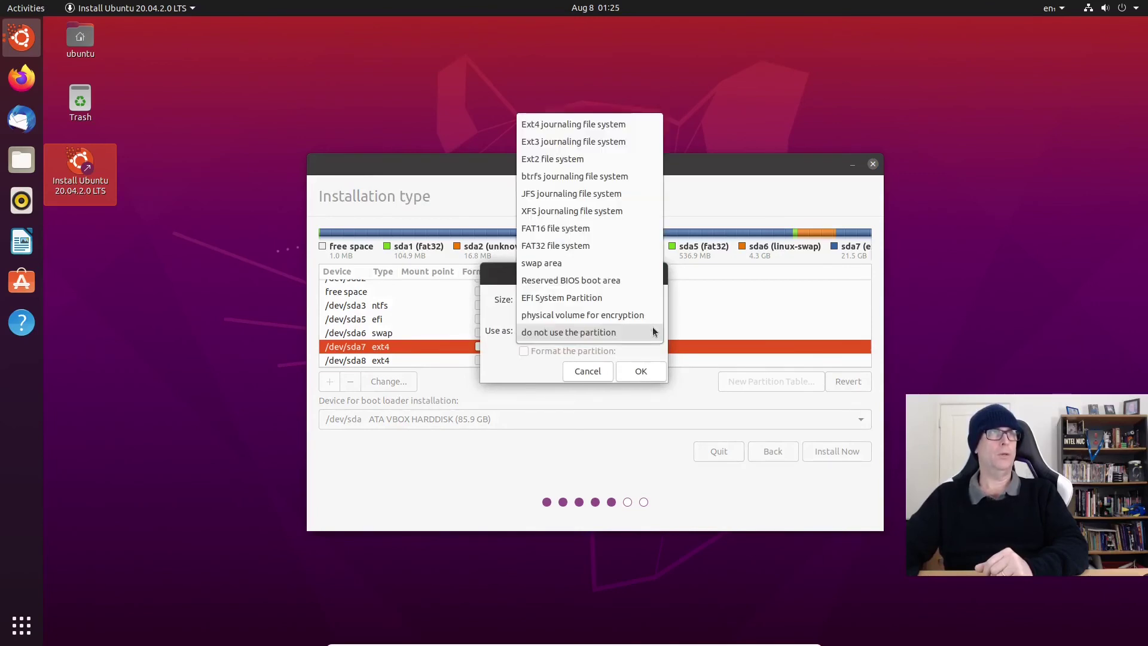
left_click(559, 125)
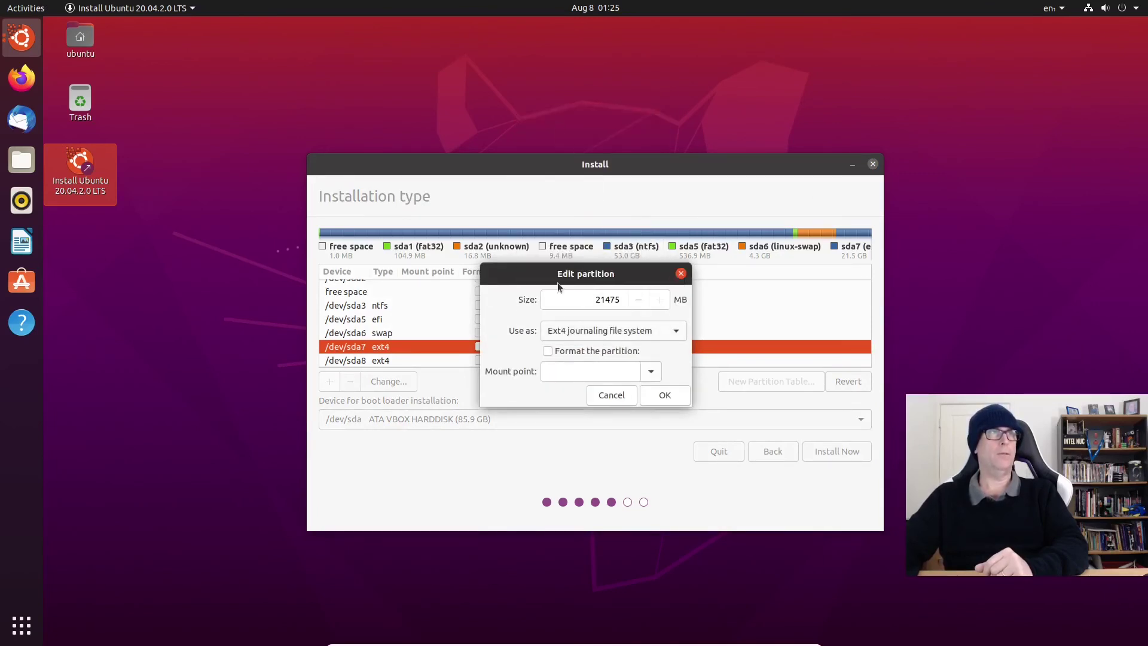
left_click(550, 351)
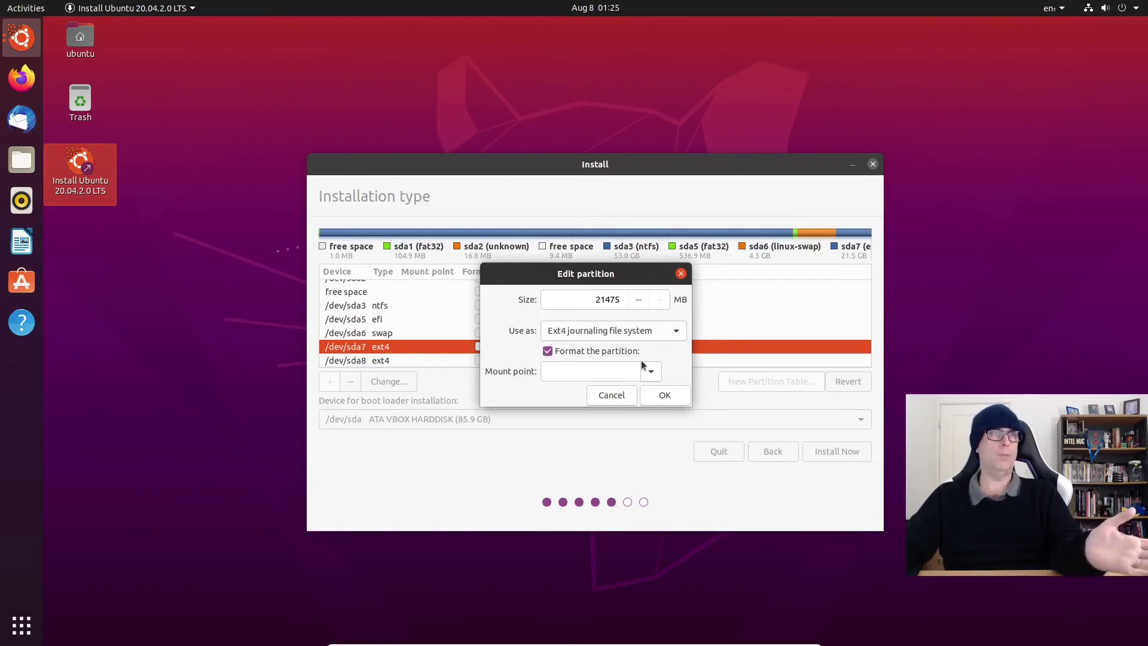
left_click(650, 372)
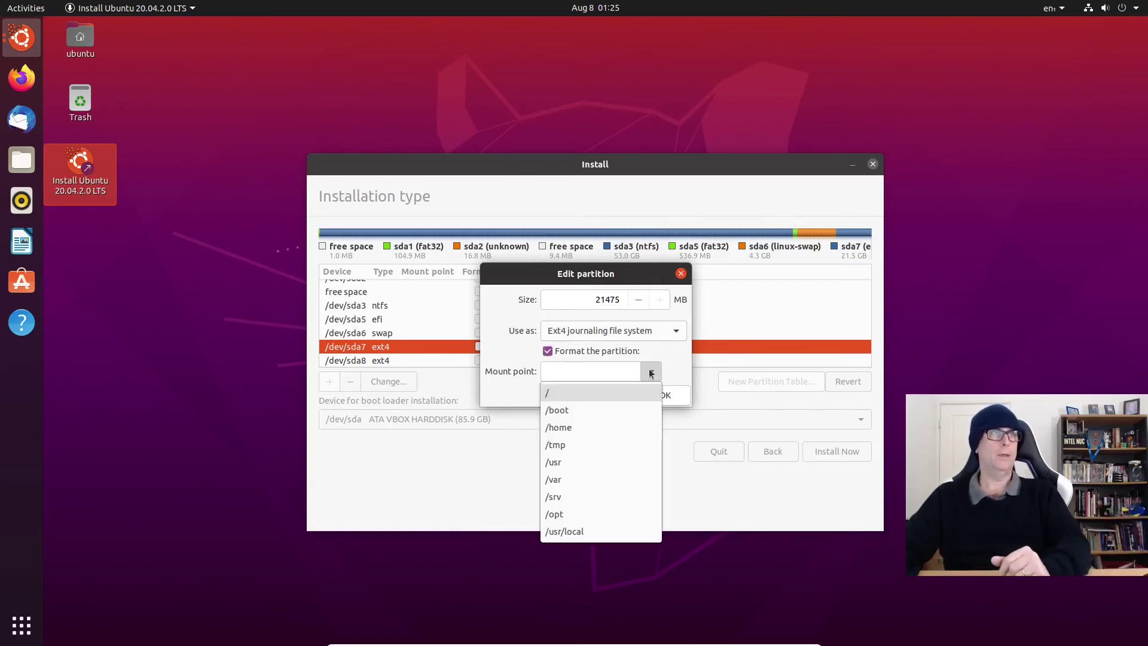
left_click(547, 393)
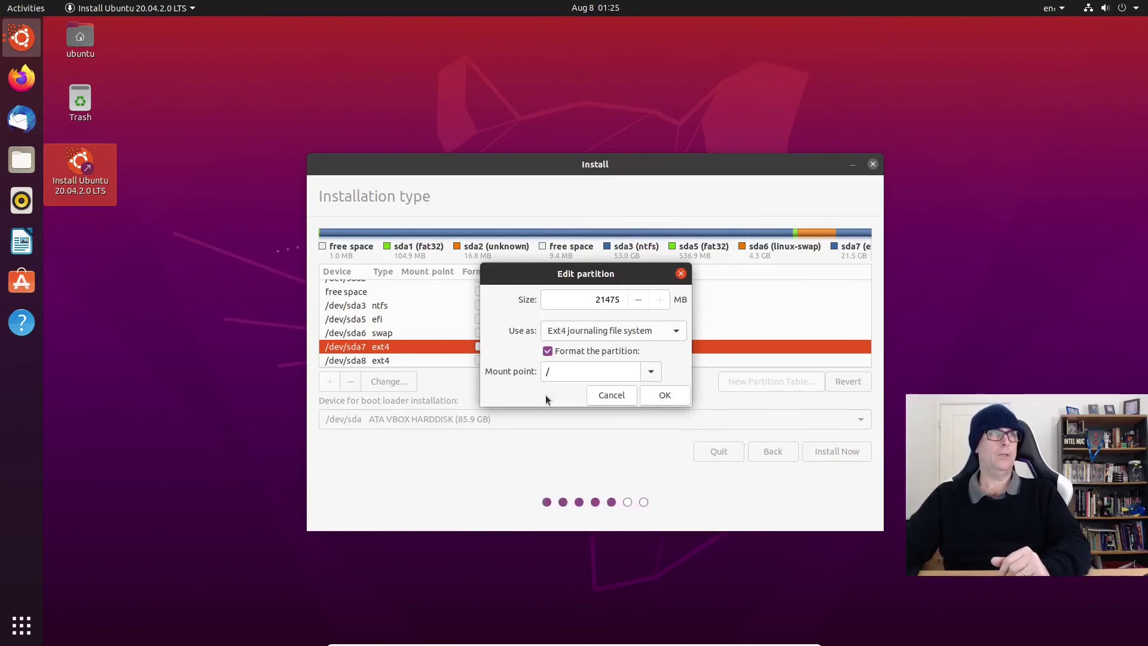
left_click(650, 397)
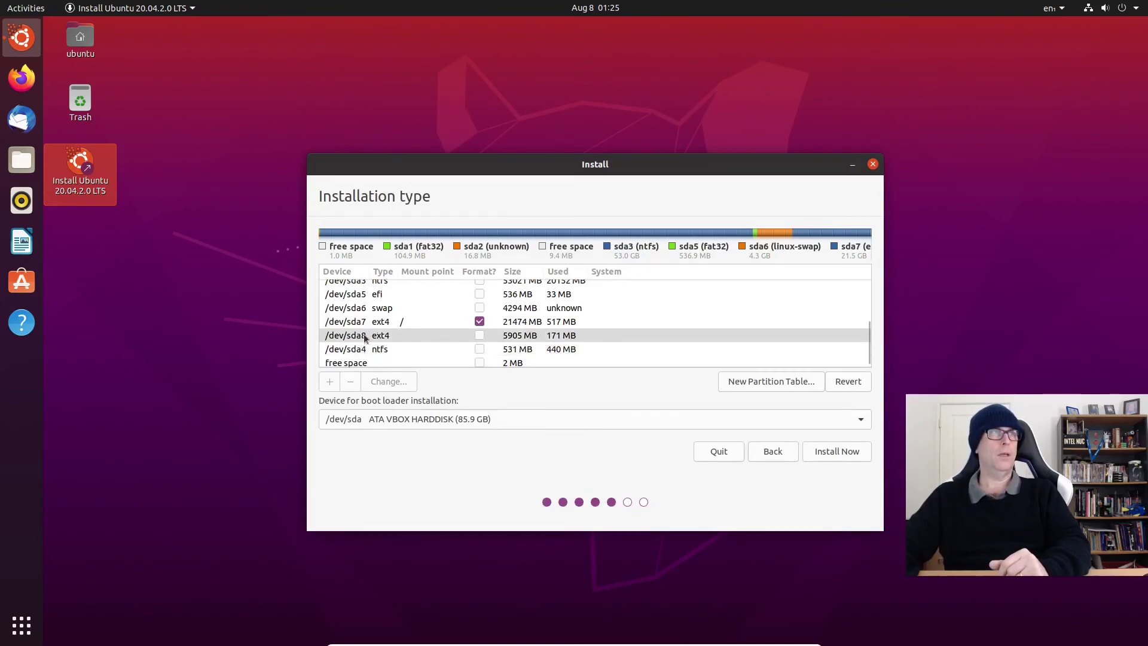
Step: Set /dev/sda8 to Ext4 journaling file system, mounted at /home, marked for formatting
double_click(373, 336)
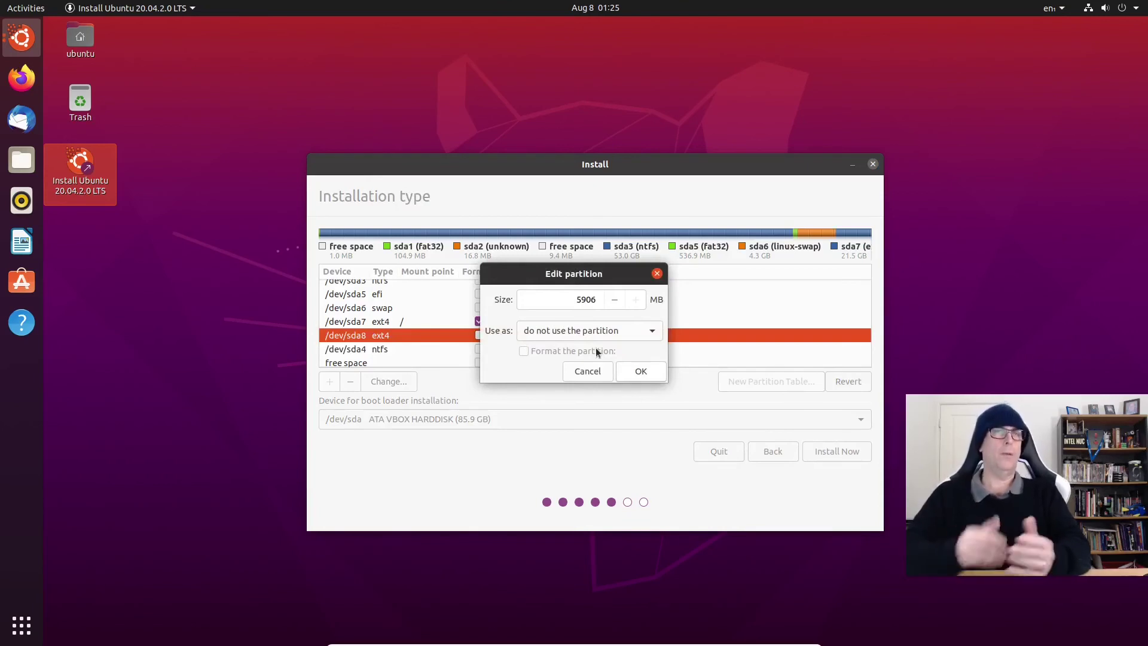
left_click(649, 329)
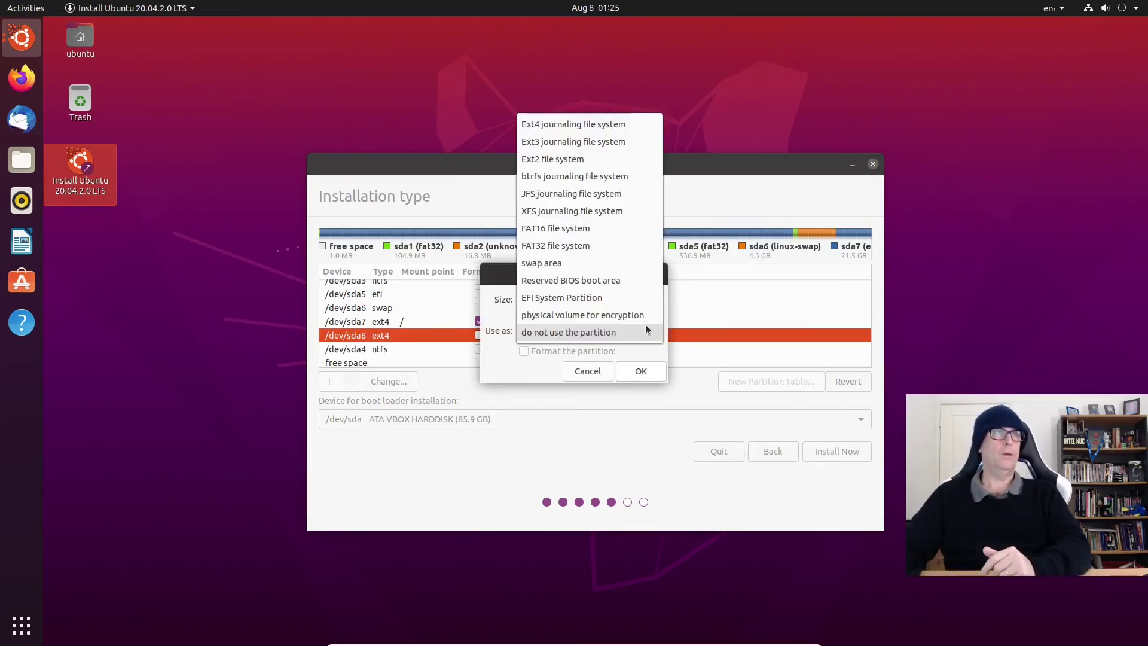
left_click(573, 125)
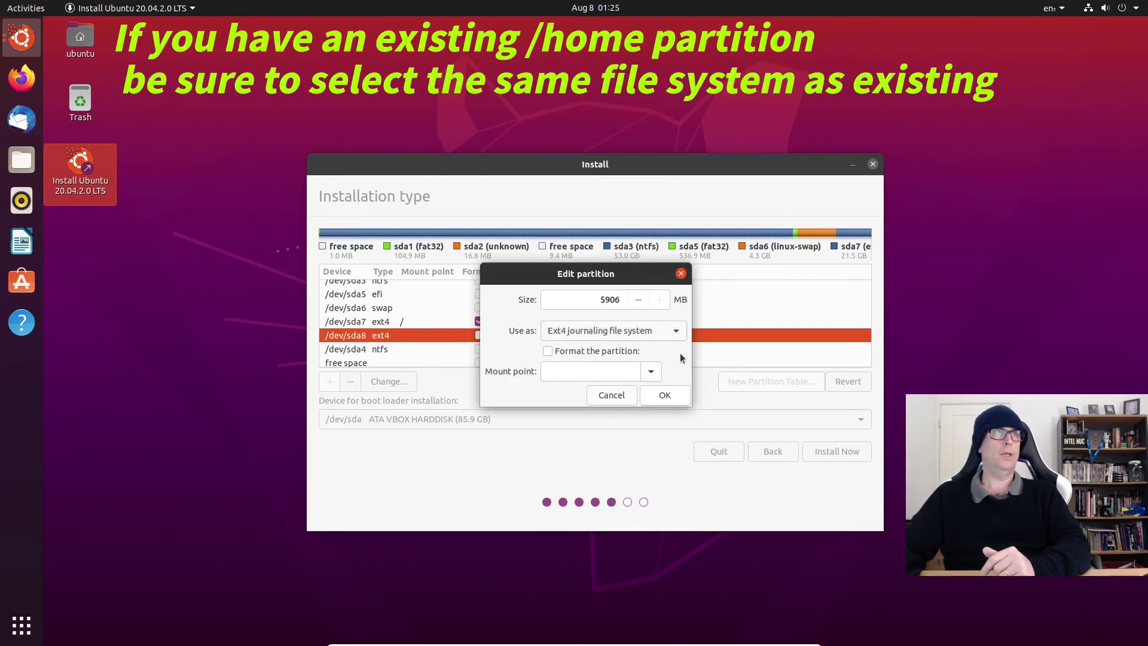
left_click(651, 372)
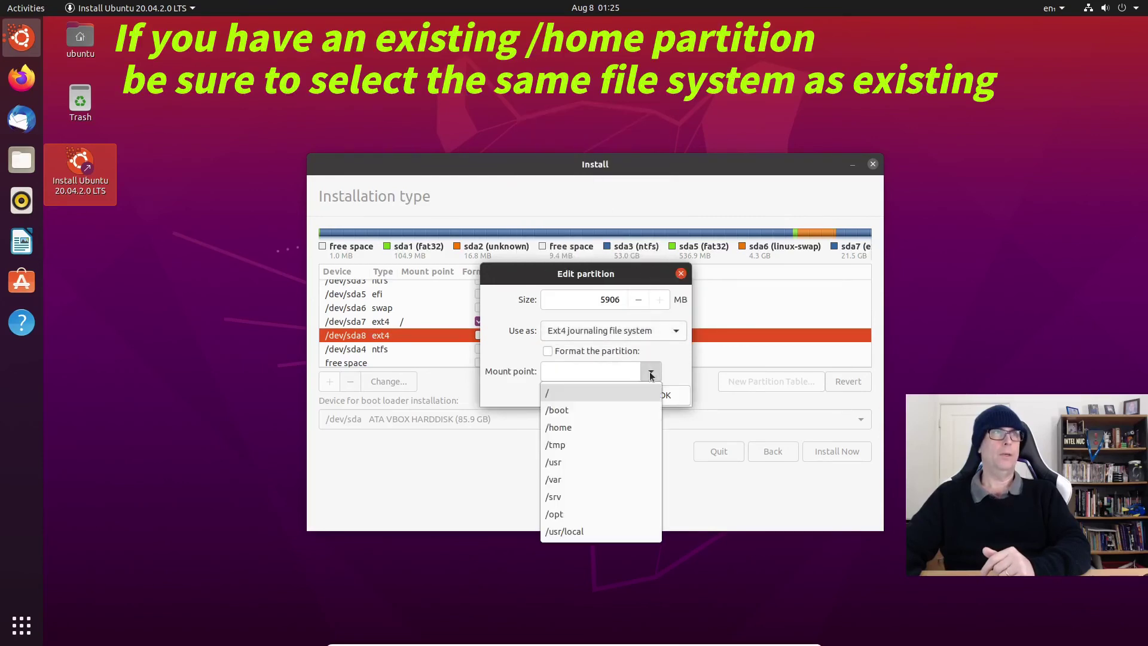
left_click(570, 426)
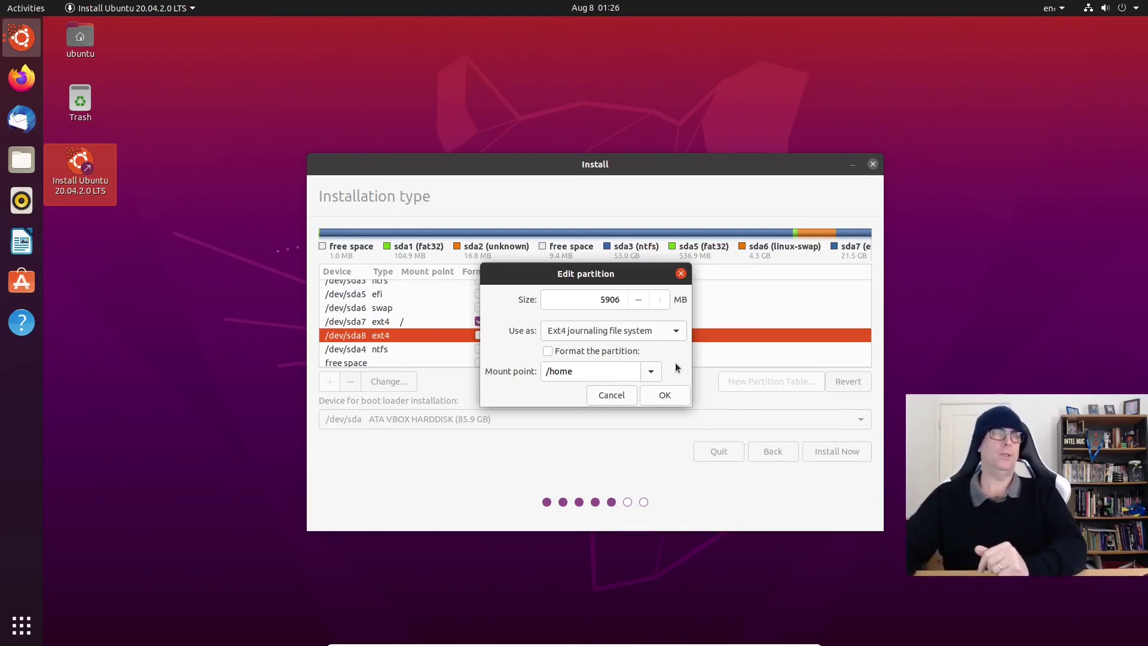
left_click(548, 351)
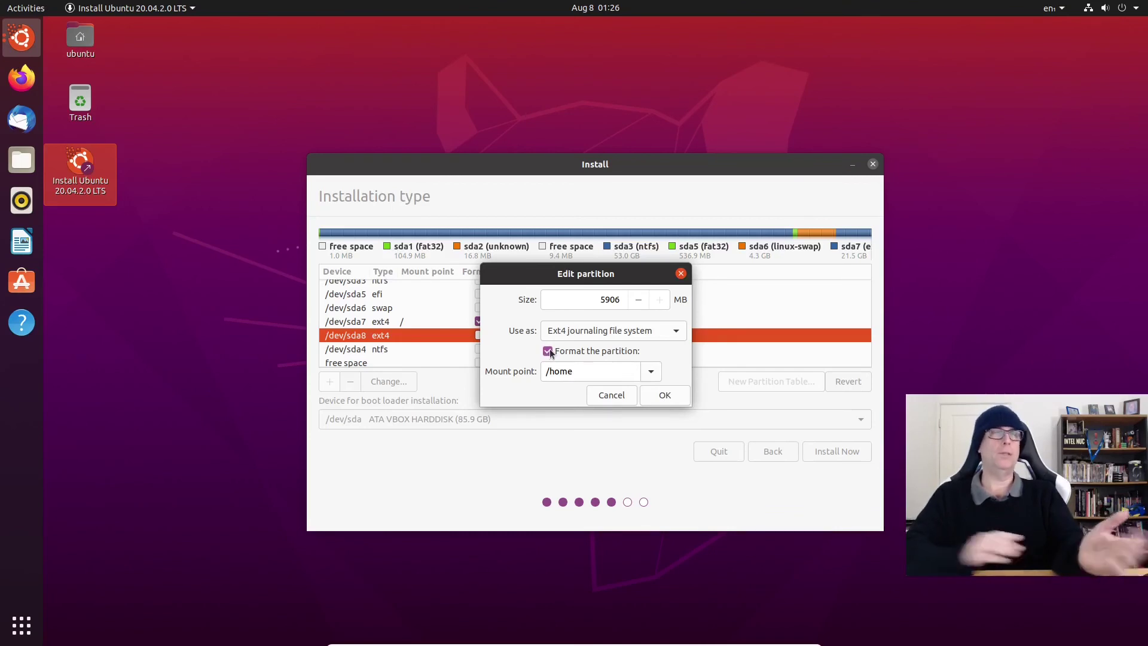
left_click(666, 395)
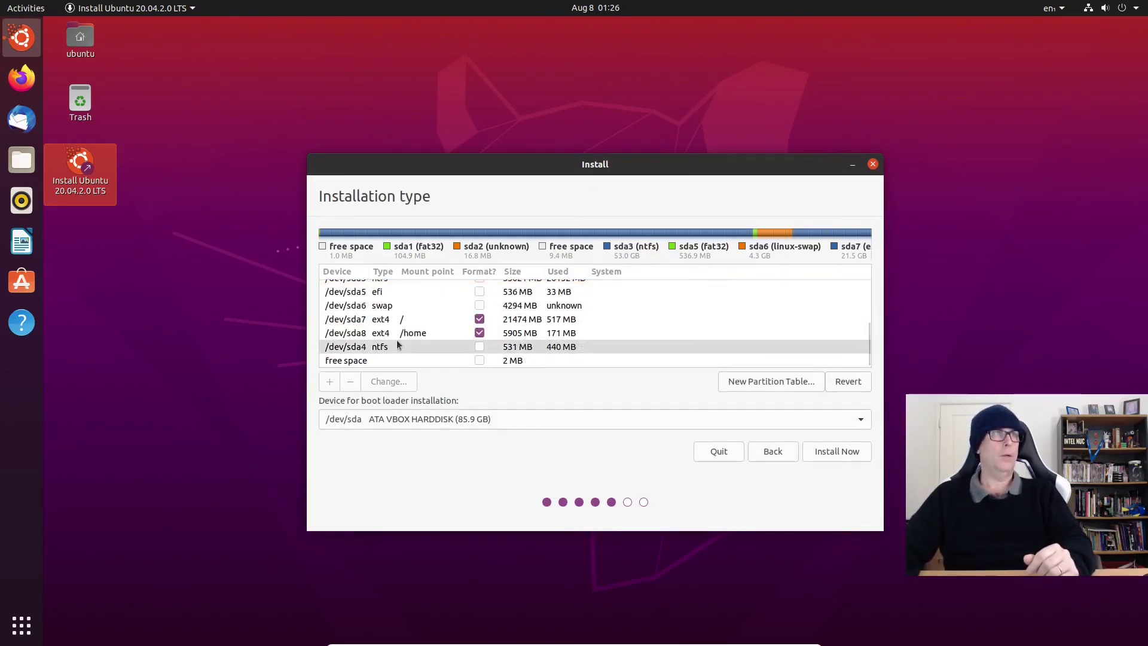
scroll(397, 344, "up", 1)
Step: Choose /dev/sda5 as the boot loader device and start Install Now
left_click(391, 307)
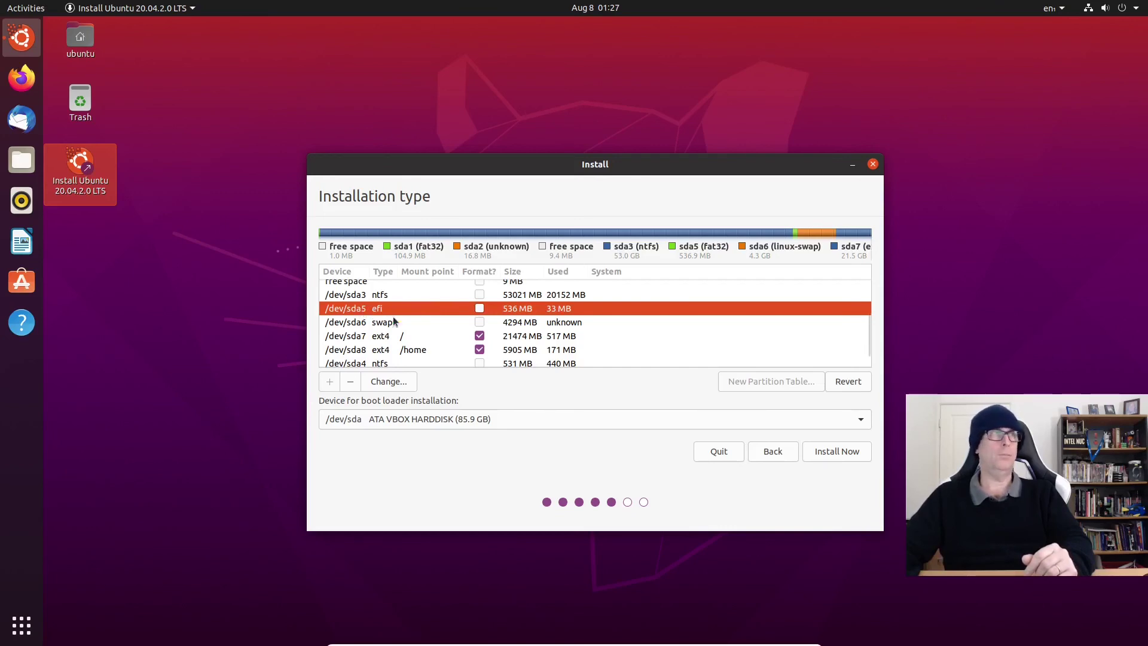
left_click(396, 421)
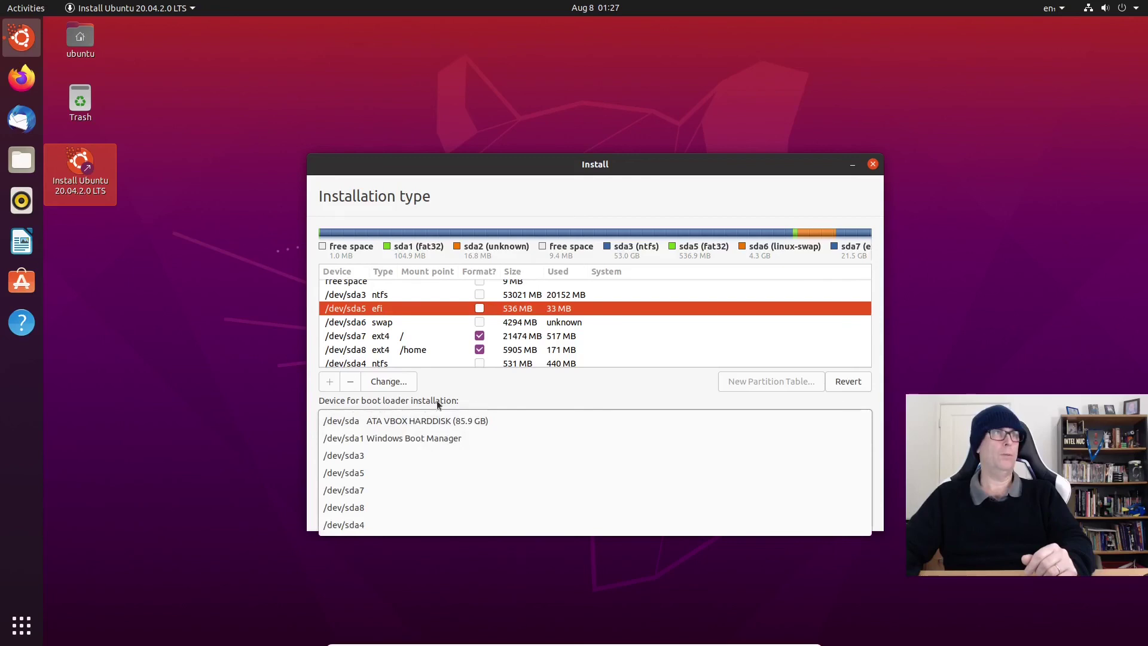
left_click(375, 471)
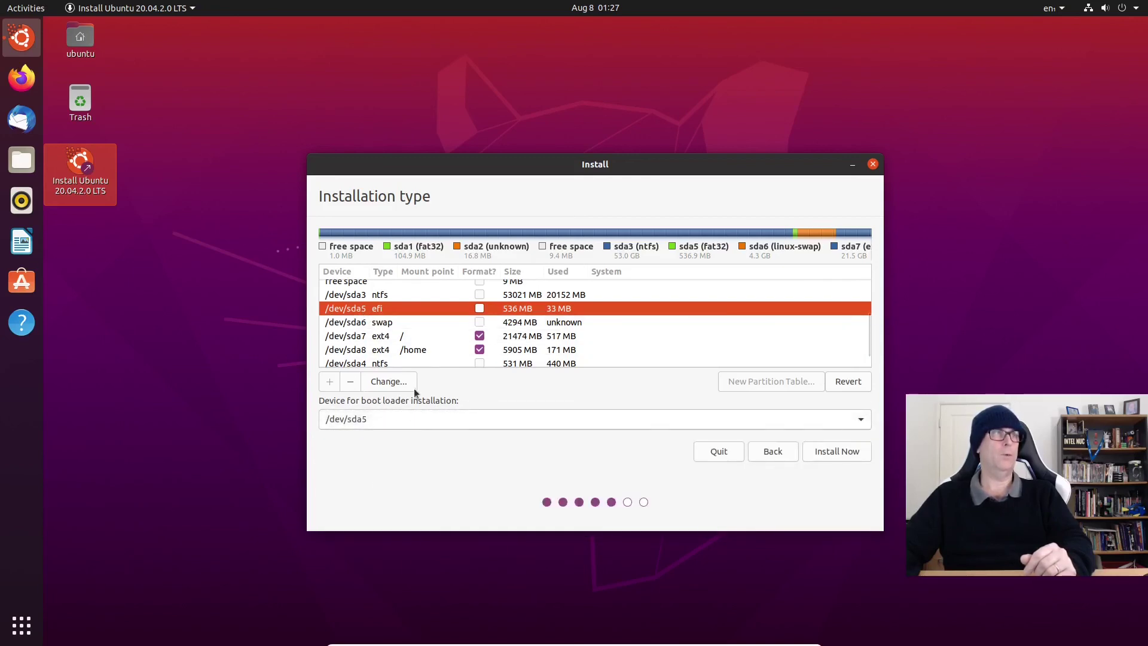
left_click(858, 455)
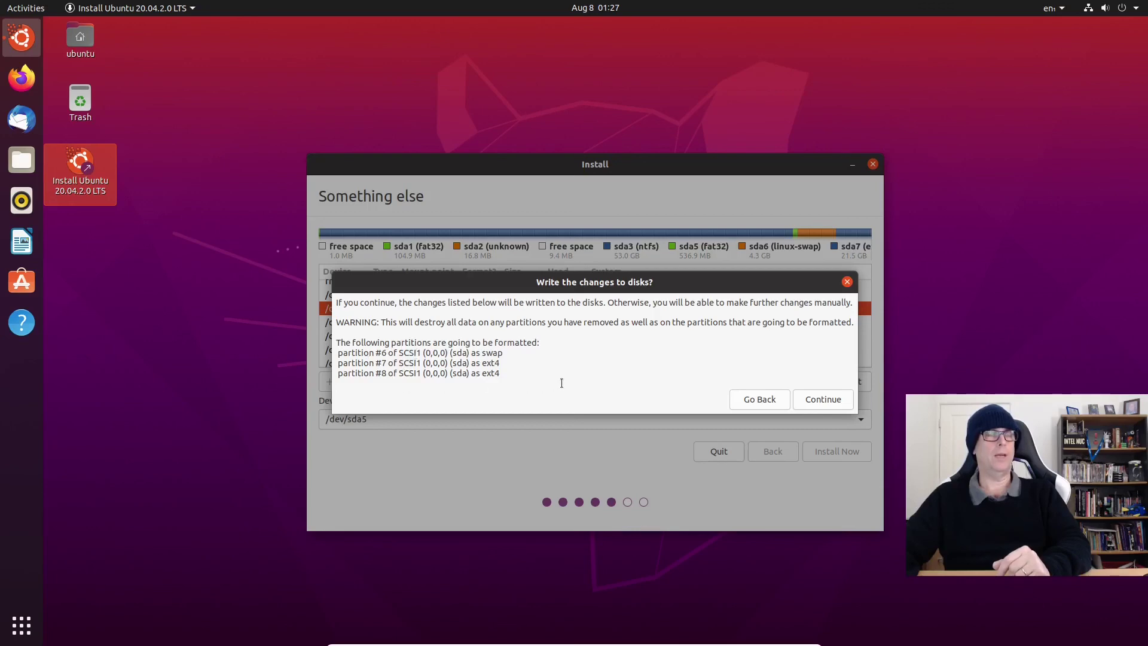
Step: Confirm writing the partition changes to disk and keep Perth as the location
left_click(830, 400)
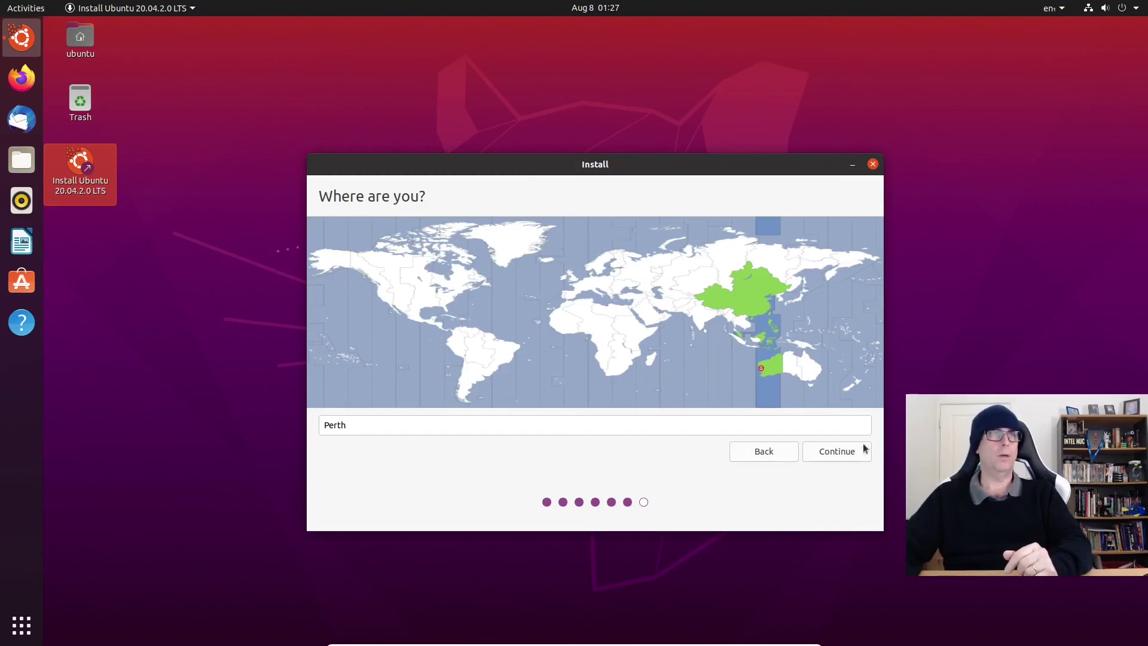
left_click(853, 453)
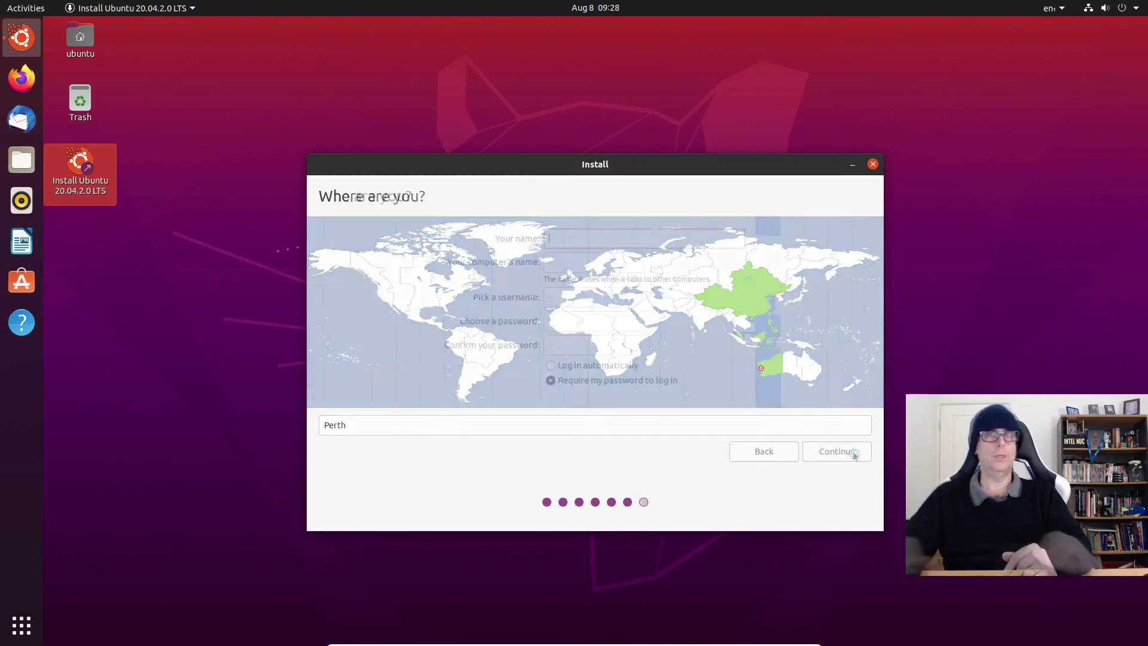
Step: Enter the user's full name, computer name ubuntu-20.04-U-vm and a confirmed password, then install
type("Colin")
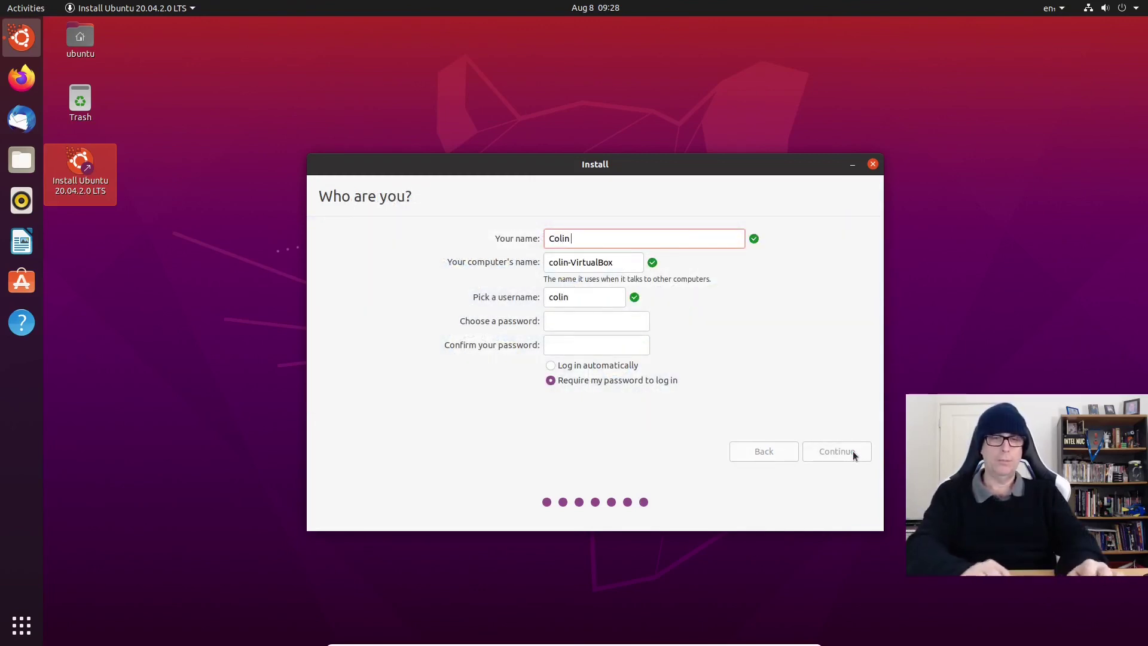
type(" Brash")
key("Tab")
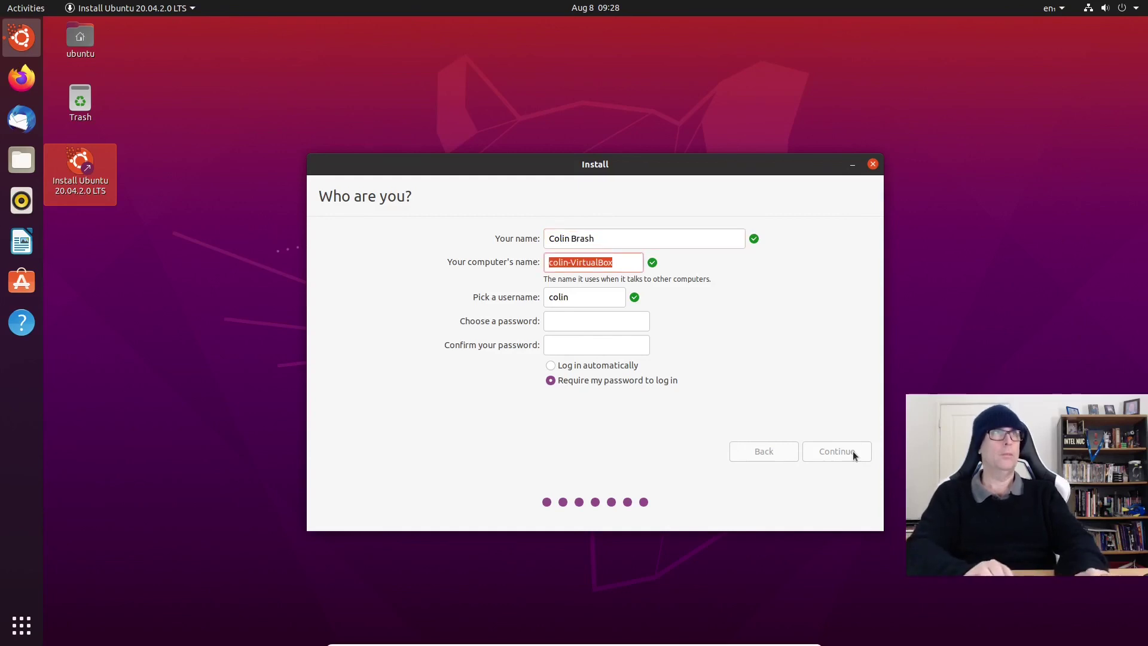
type("ubu")
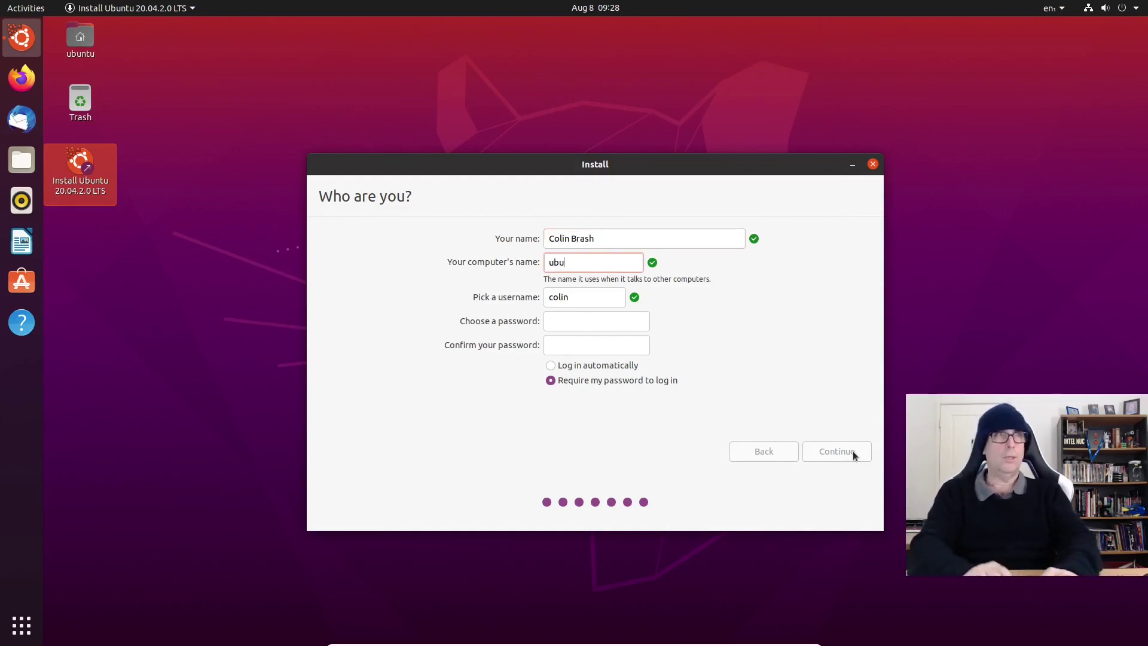
type("ntu-20.04")
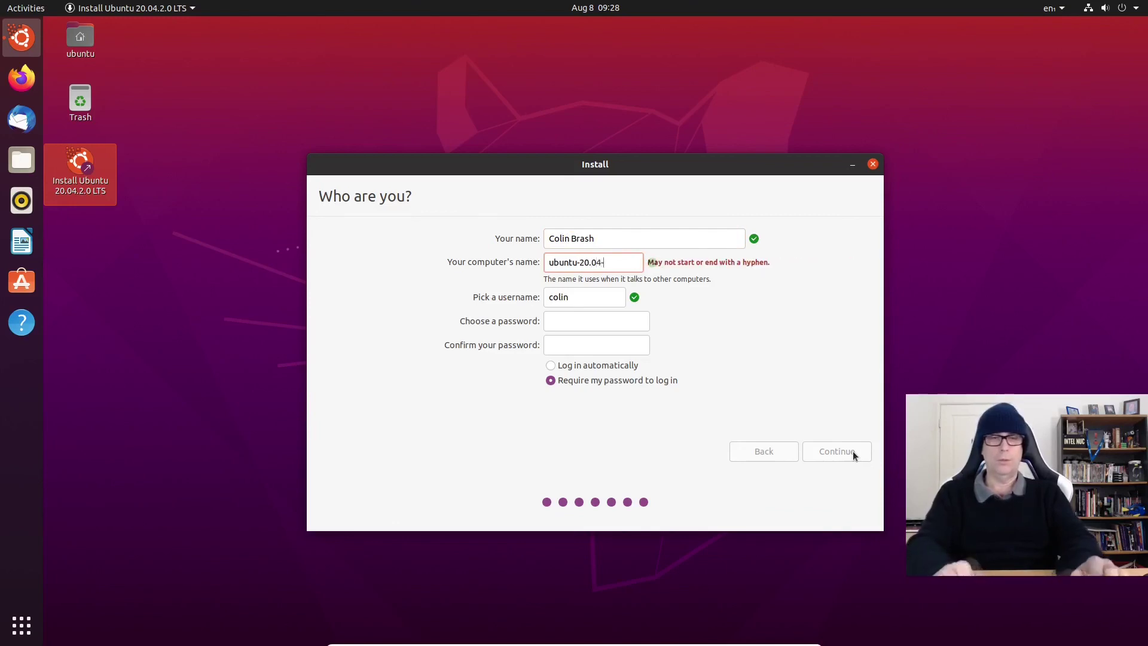
type("-U-v")
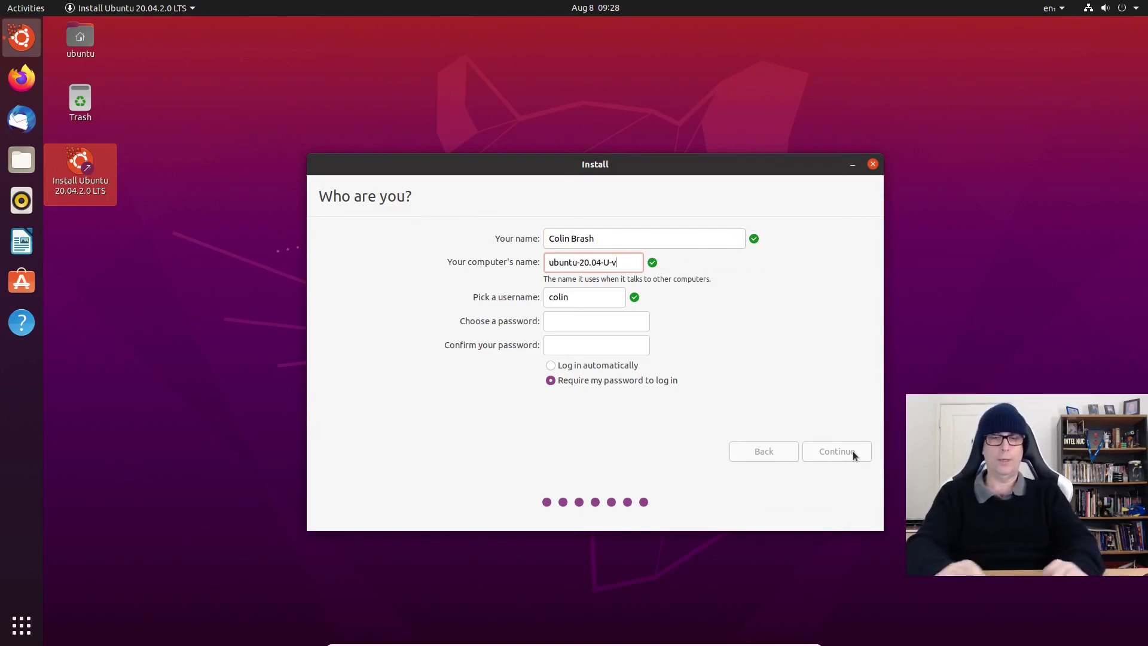
type("m")
key("Tab")
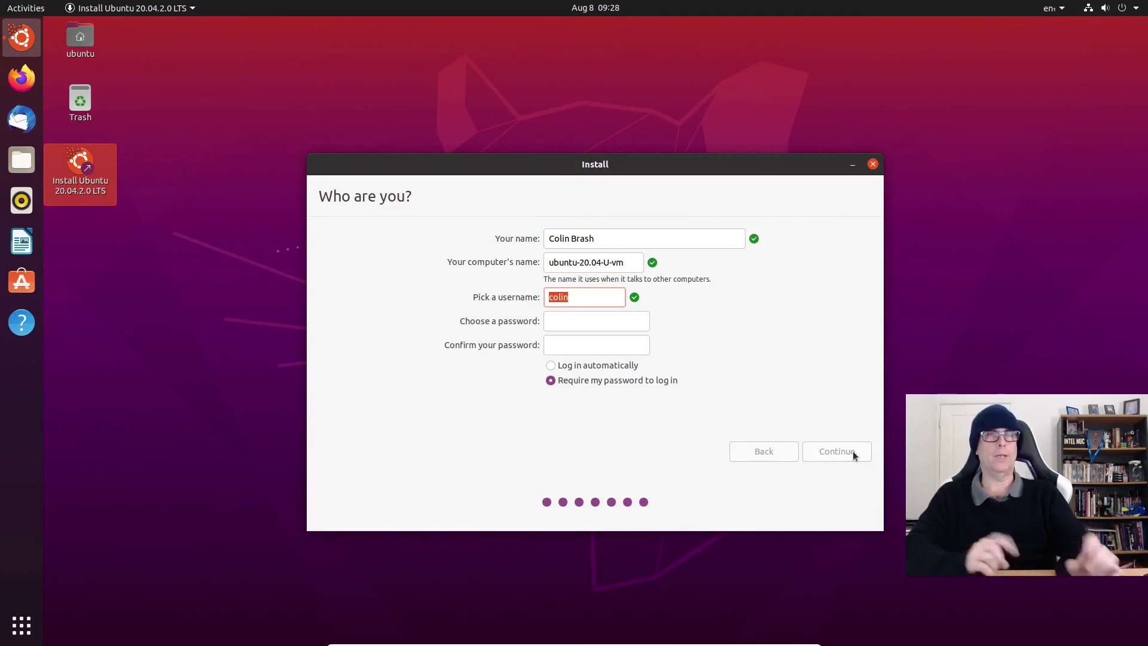
left_click(589, 320)
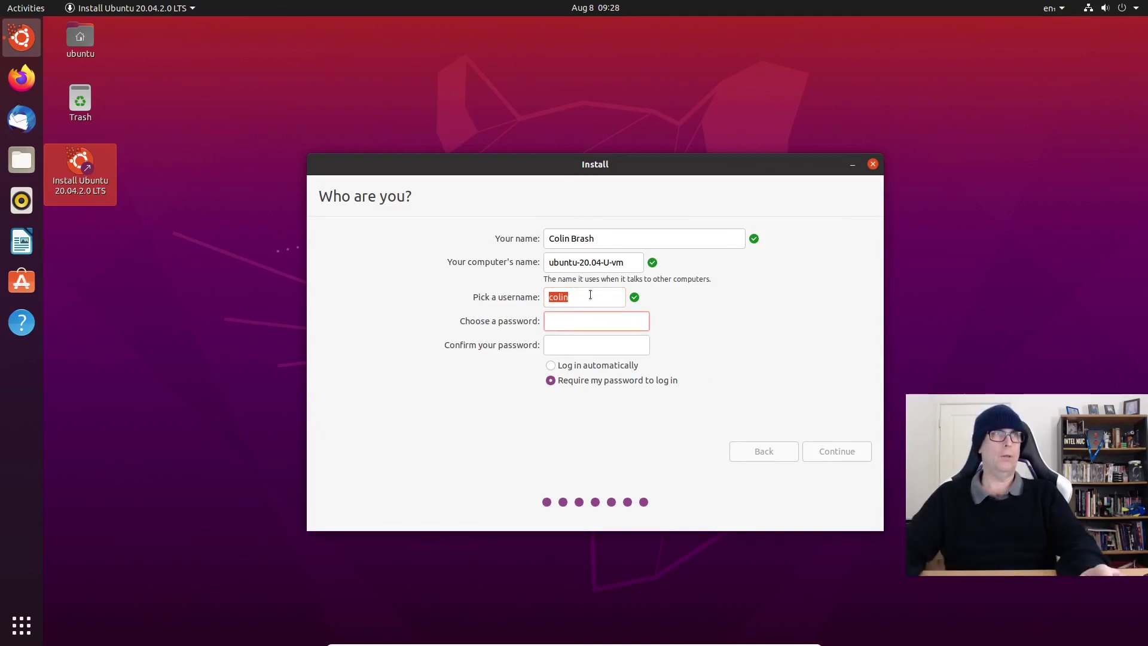
type("******")
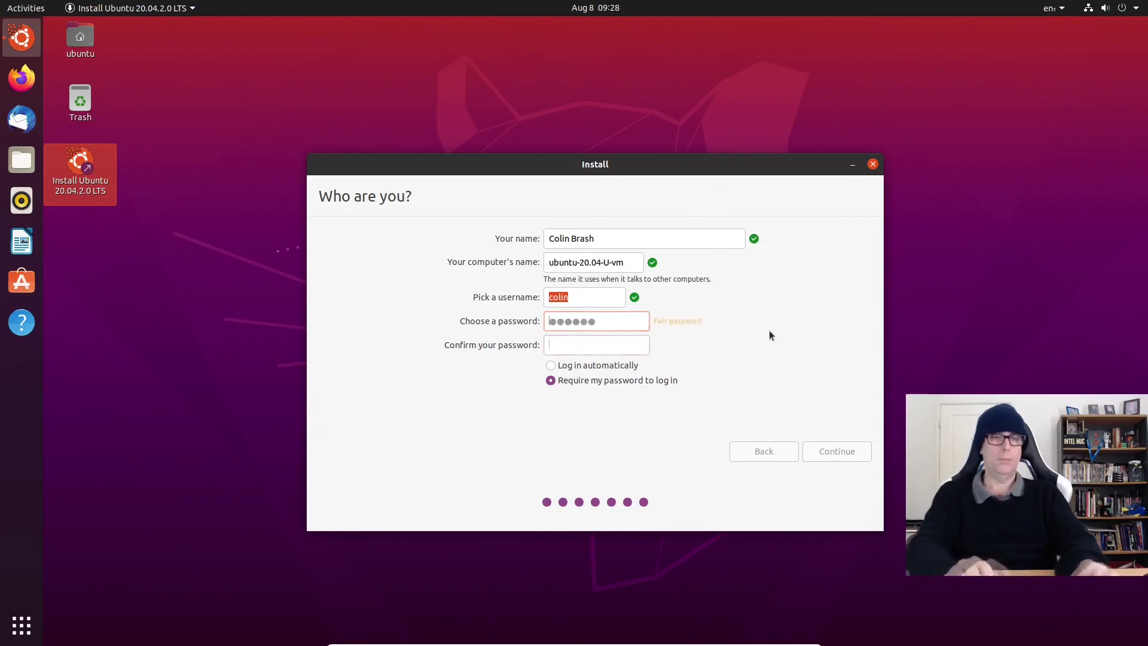
key("Tab")
type("******")
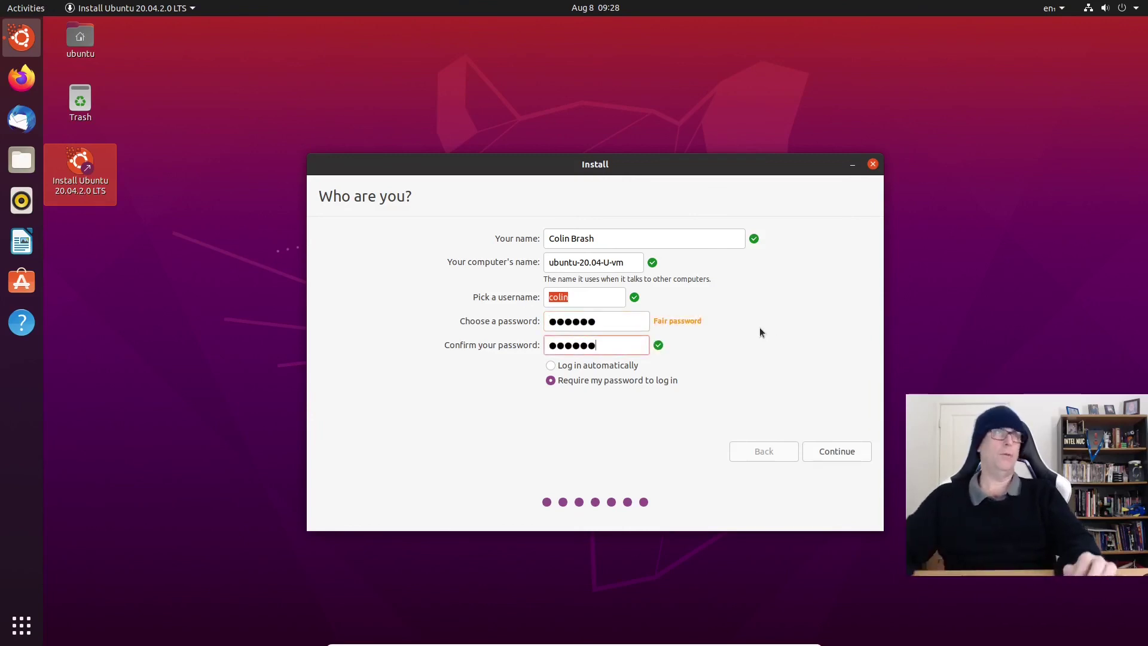
left_click(587, 302)
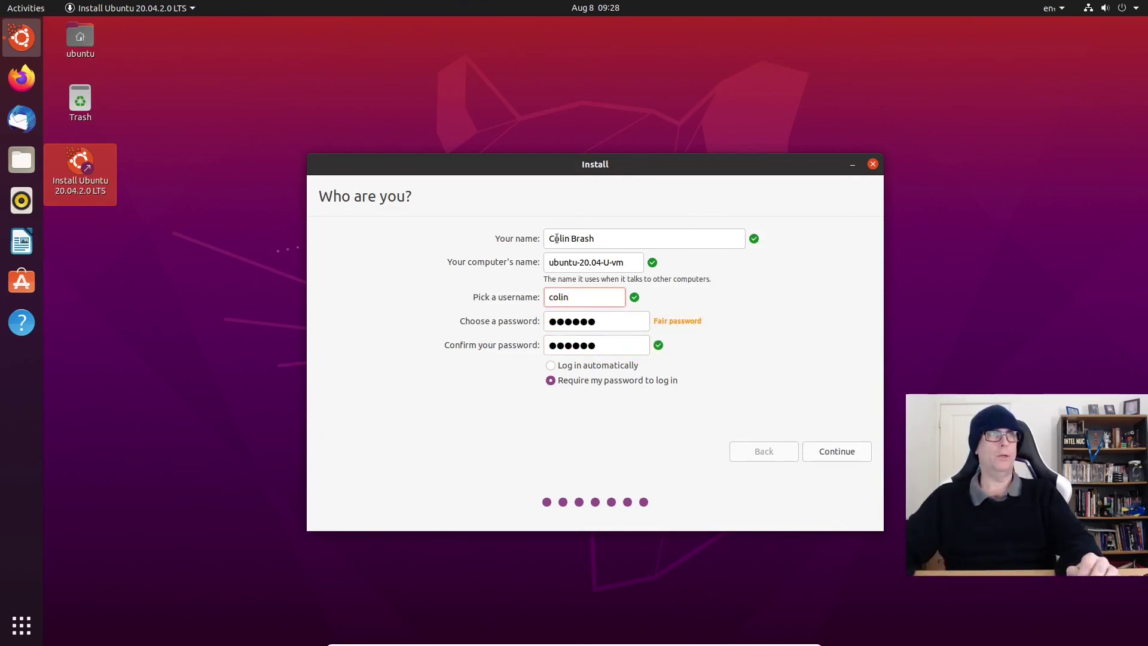
left_click(843, 453)
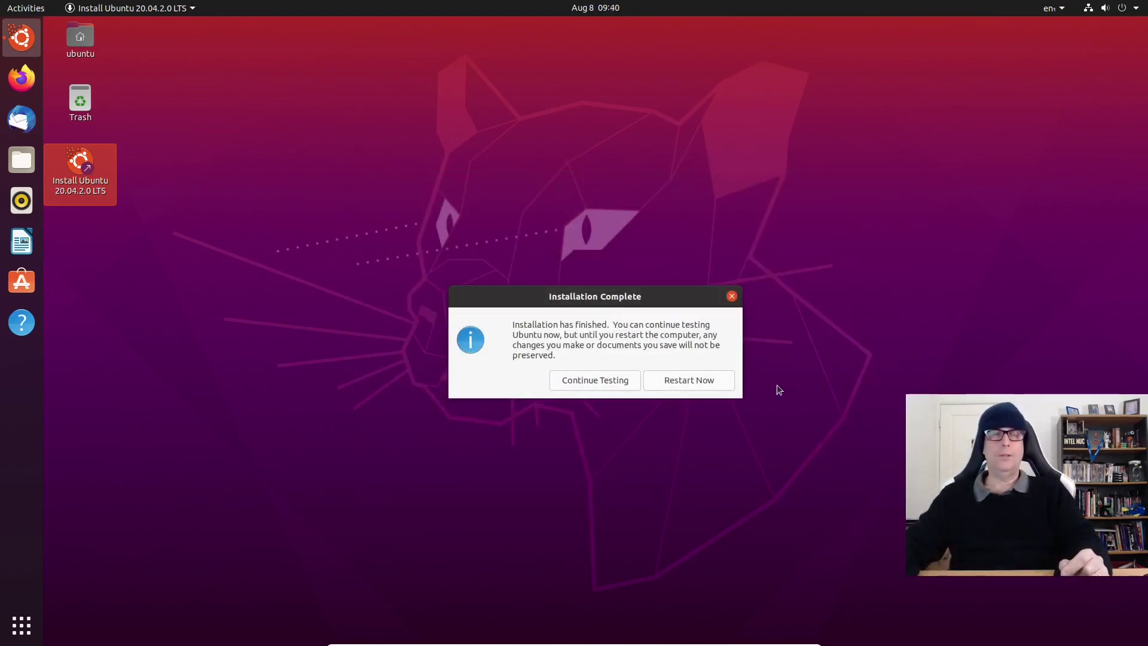
Step: Restart and boot the Ubuntu entry from the GRUB menu
left_click(715, 381)
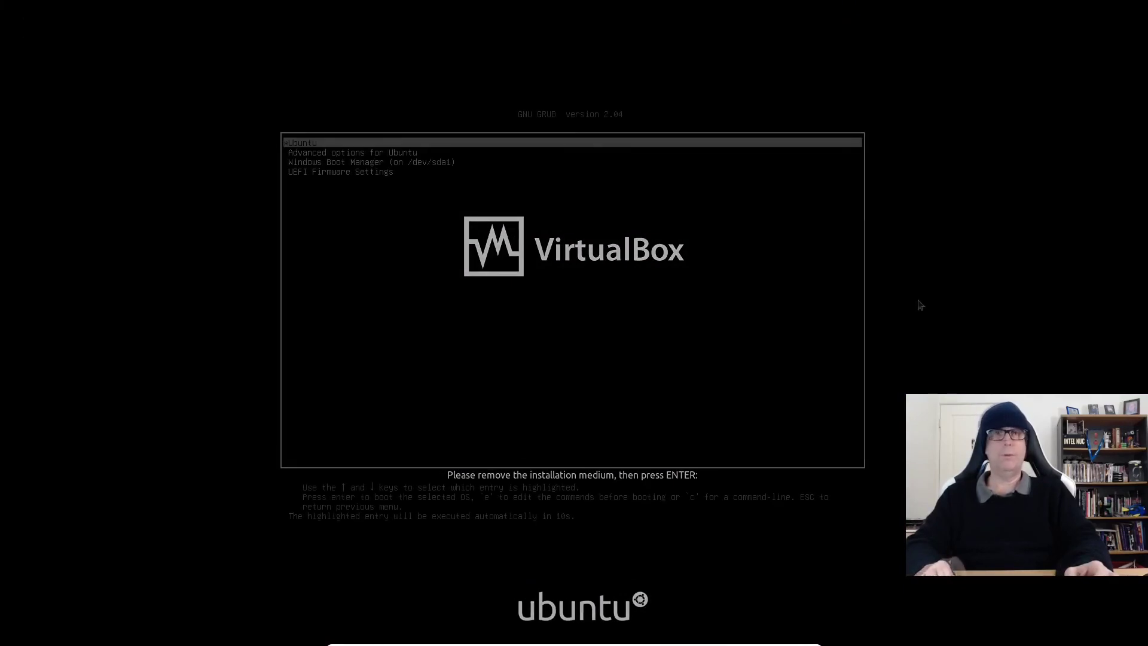
key("Down")
key("Down")
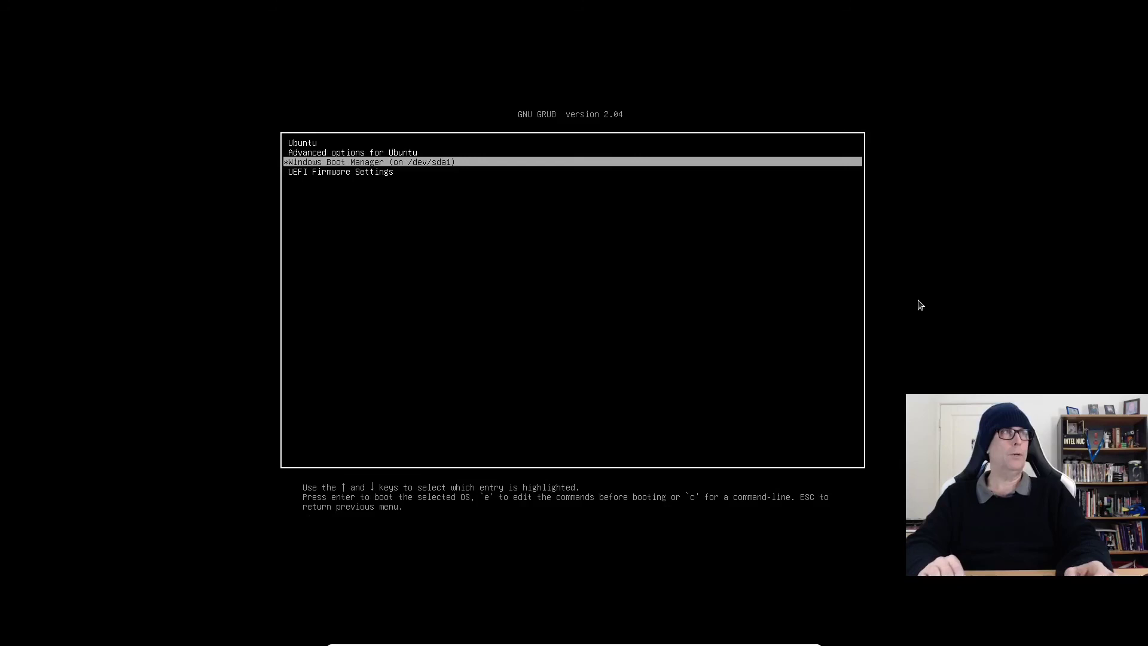
key("Up")
key("Up")
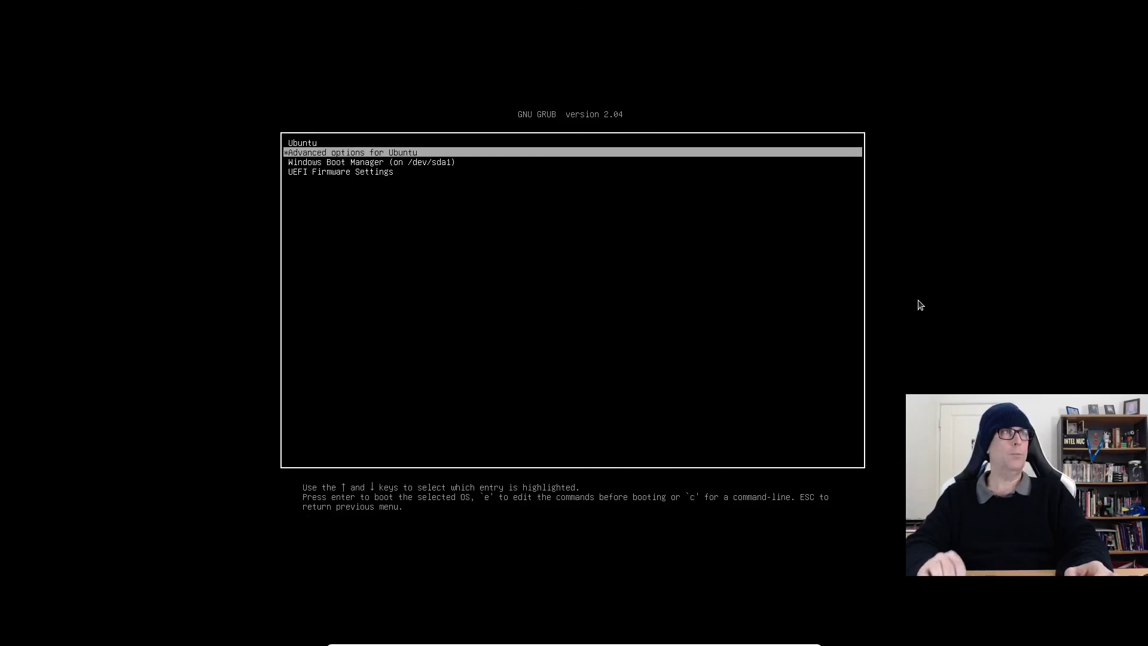
key("Down")
key("Up")
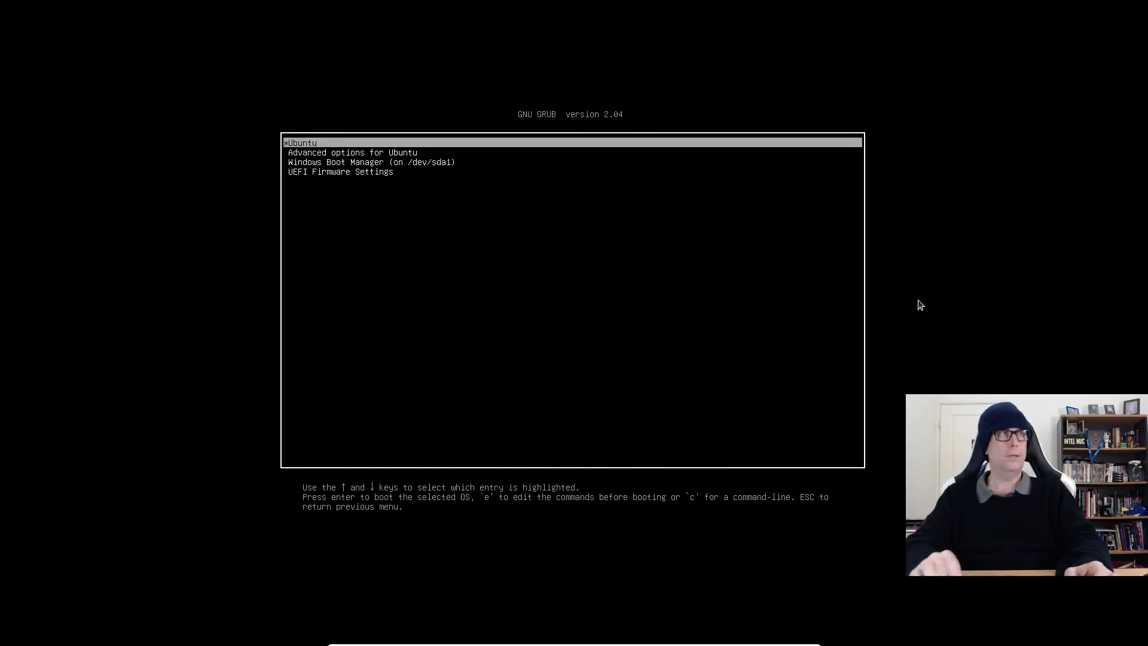
key("Return")
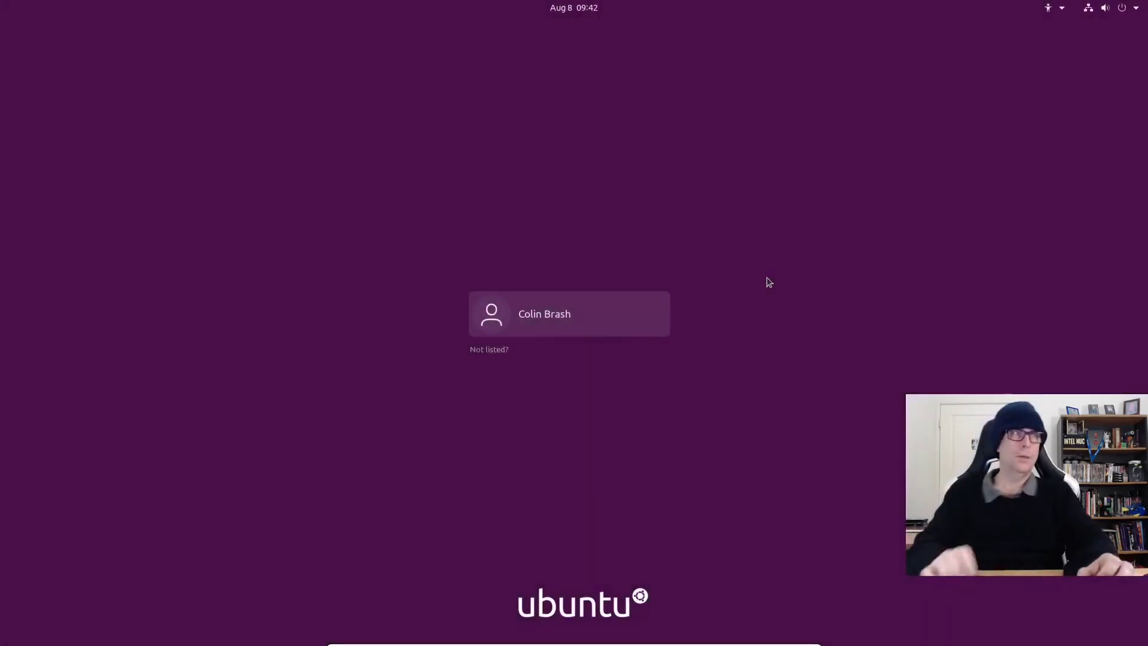
Step: Sign in to the user account with its password
key("Return")
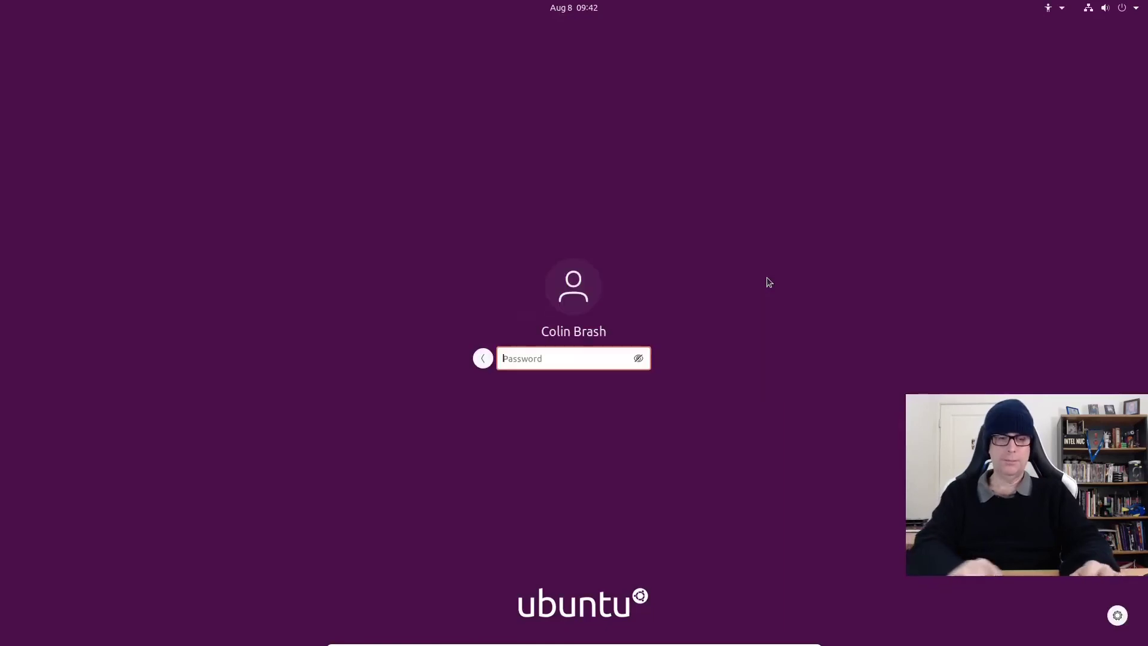
type("*******")
key("Return")
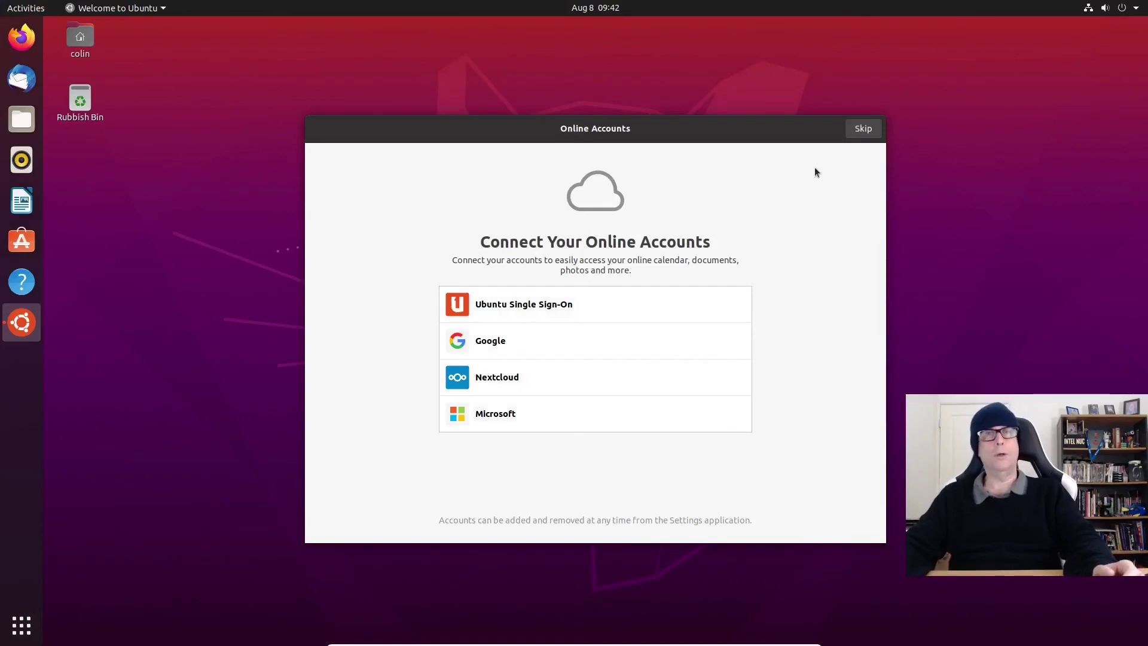
Step: Skip Online Accounts and Livepatch, decline sending system info, and leave location services off
left_click(862, 129)
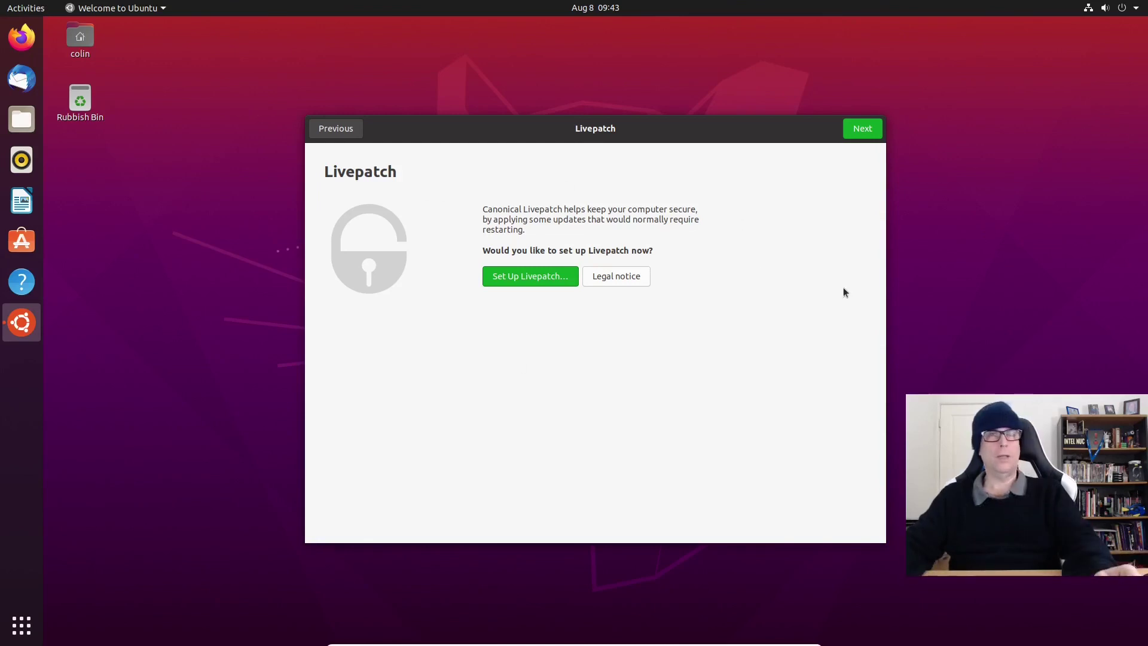
left_click(870, 131)
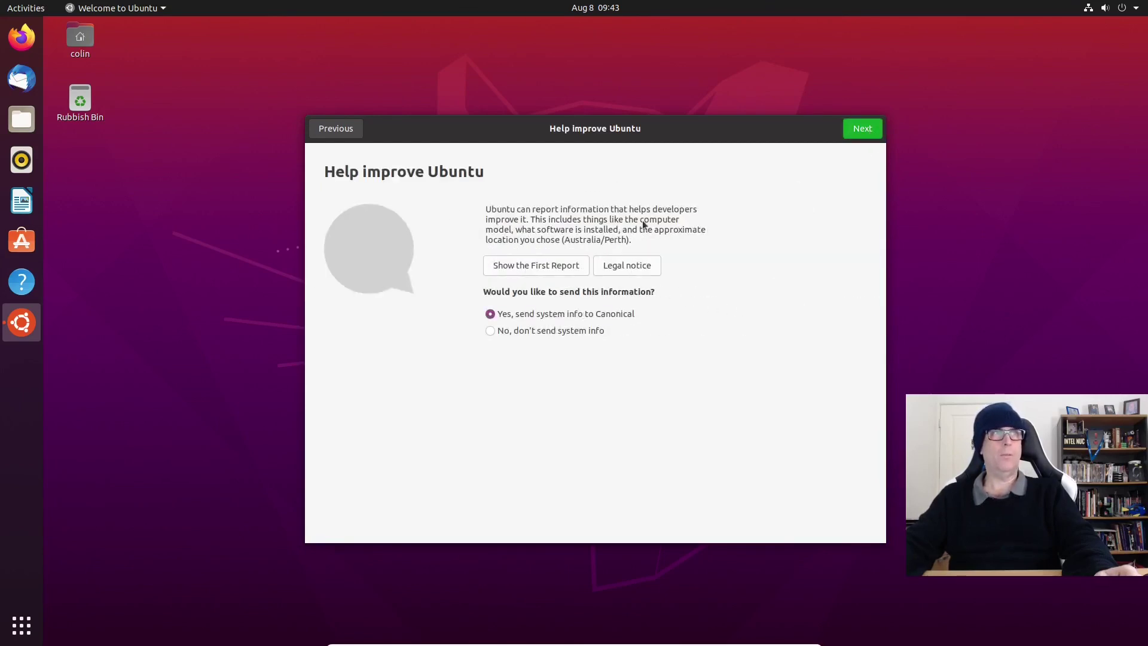
left_click(493, 329)
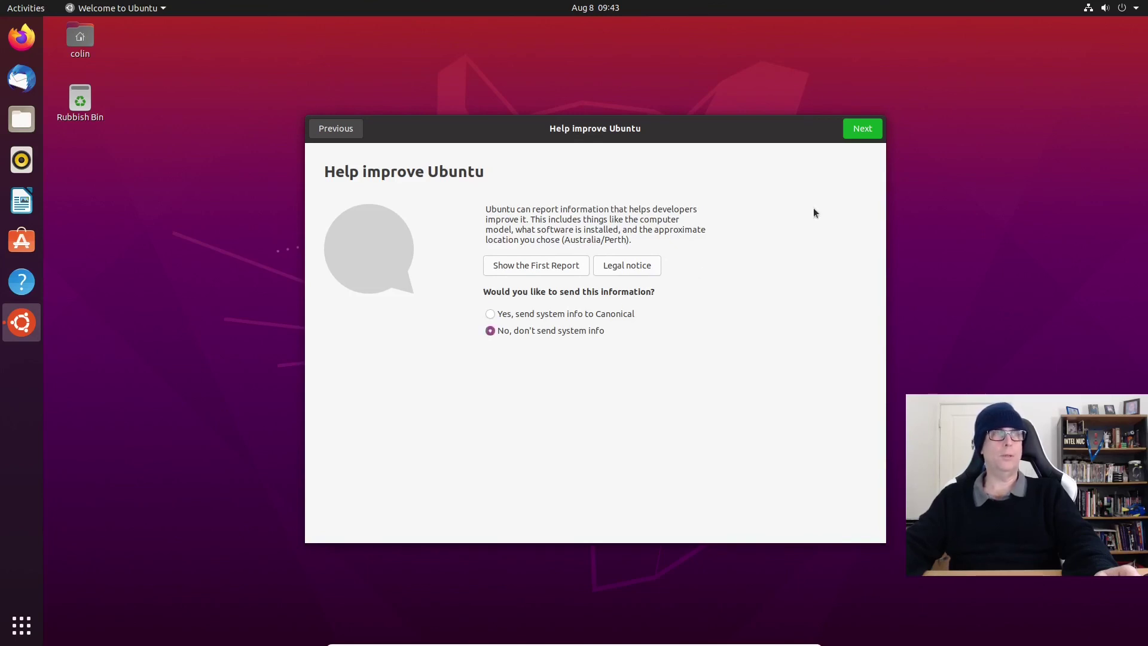
left_click(866, 129)
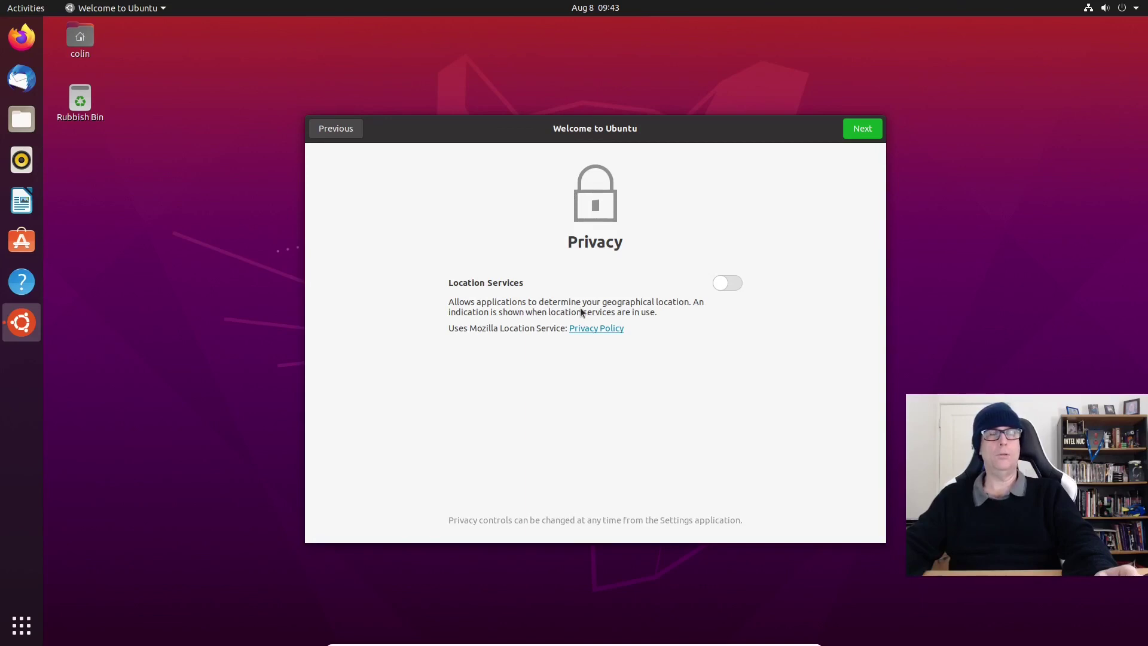
left_click(866, 129)
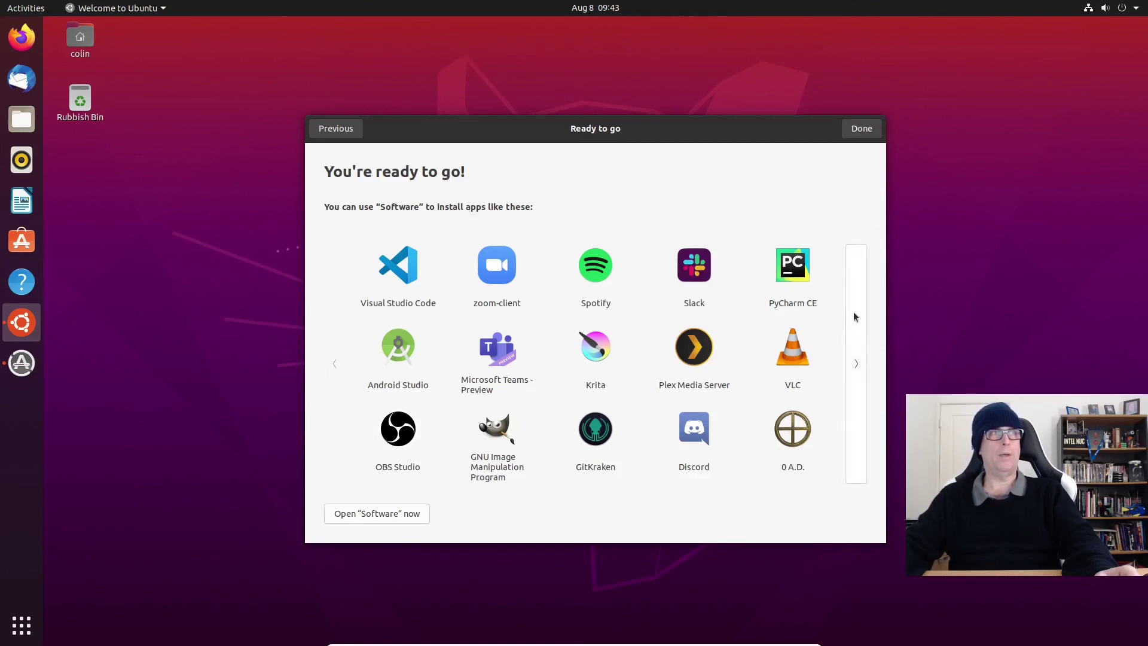
Step: Browse the suggested apps pages and finish the welcome setup
left_click(861, 357)
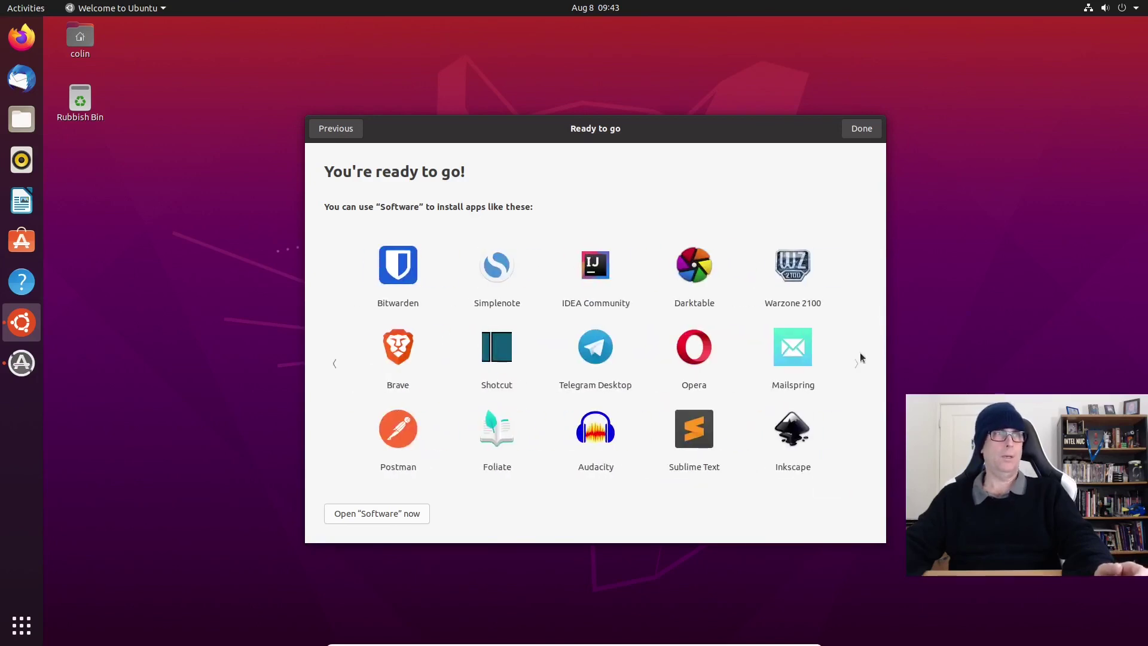
left_click(335, 363)
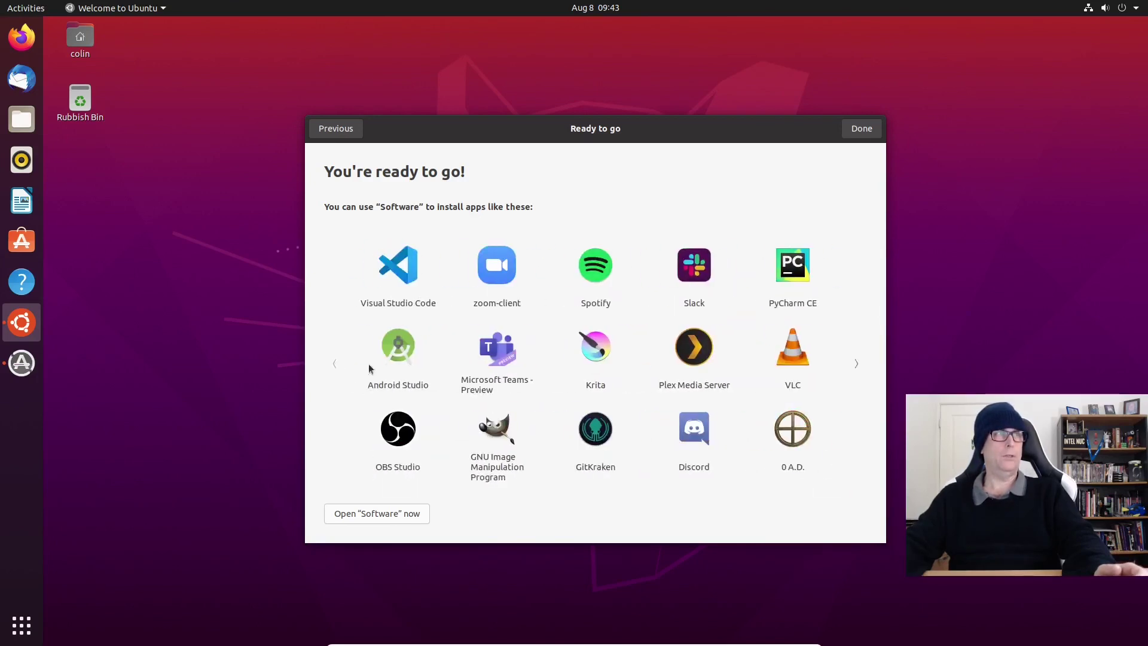
left_click(861, 364)
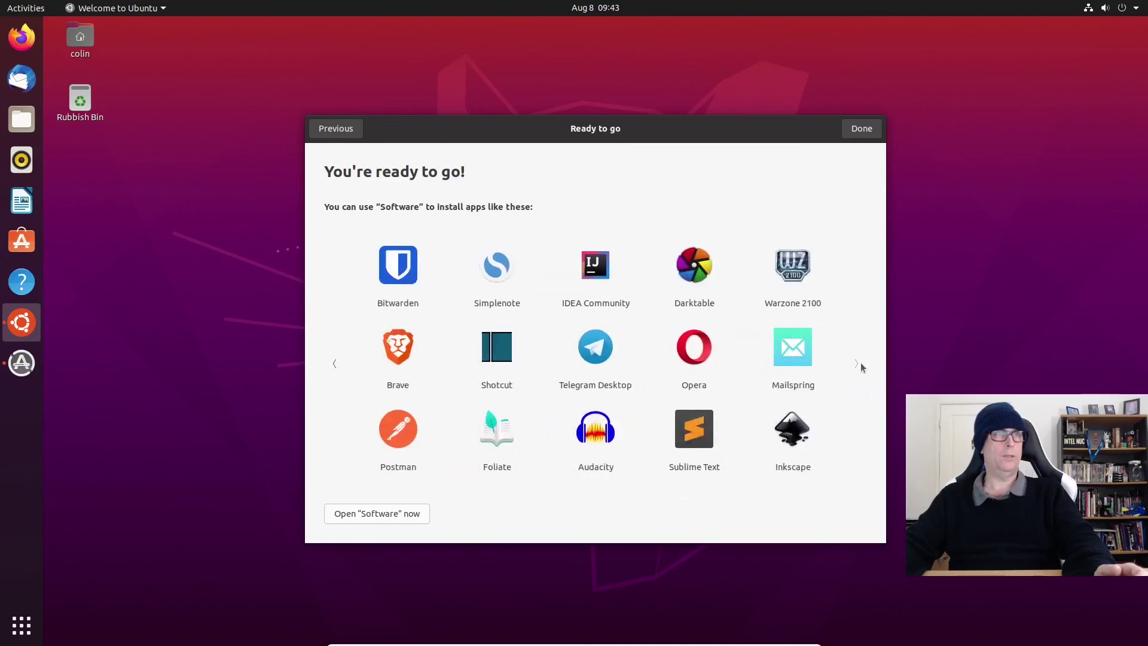
left_click(331, 369)
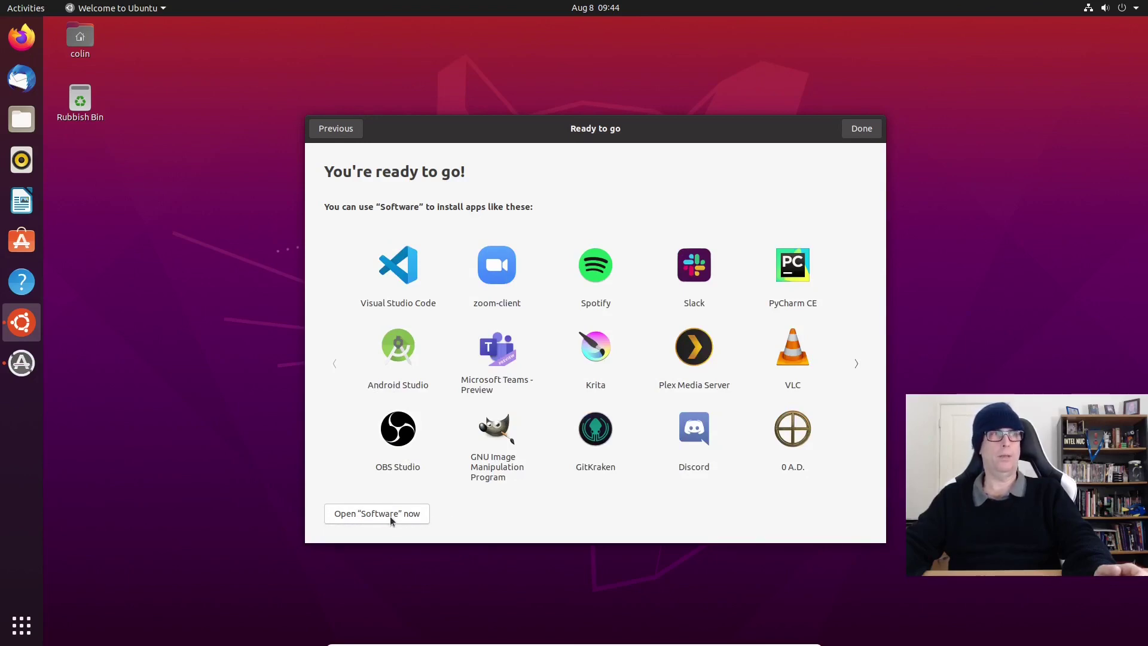
left_click(861, 128)
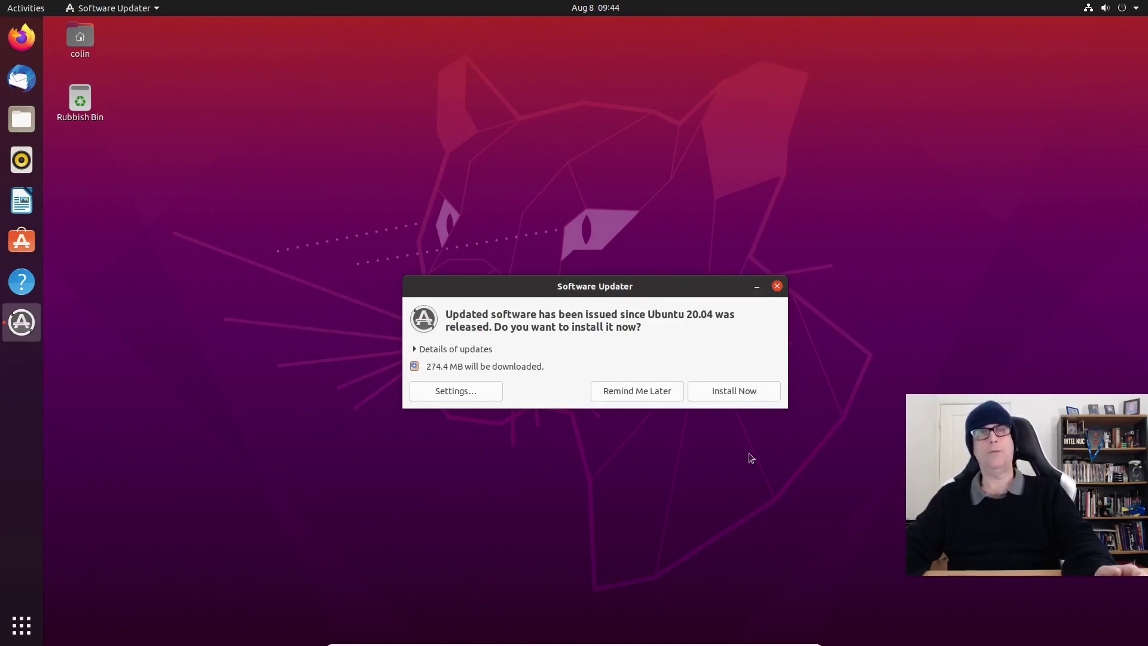
Step: Dismiss the Software Updater and restart the computer from Ubuntu's system menu
left_click(777, 287)
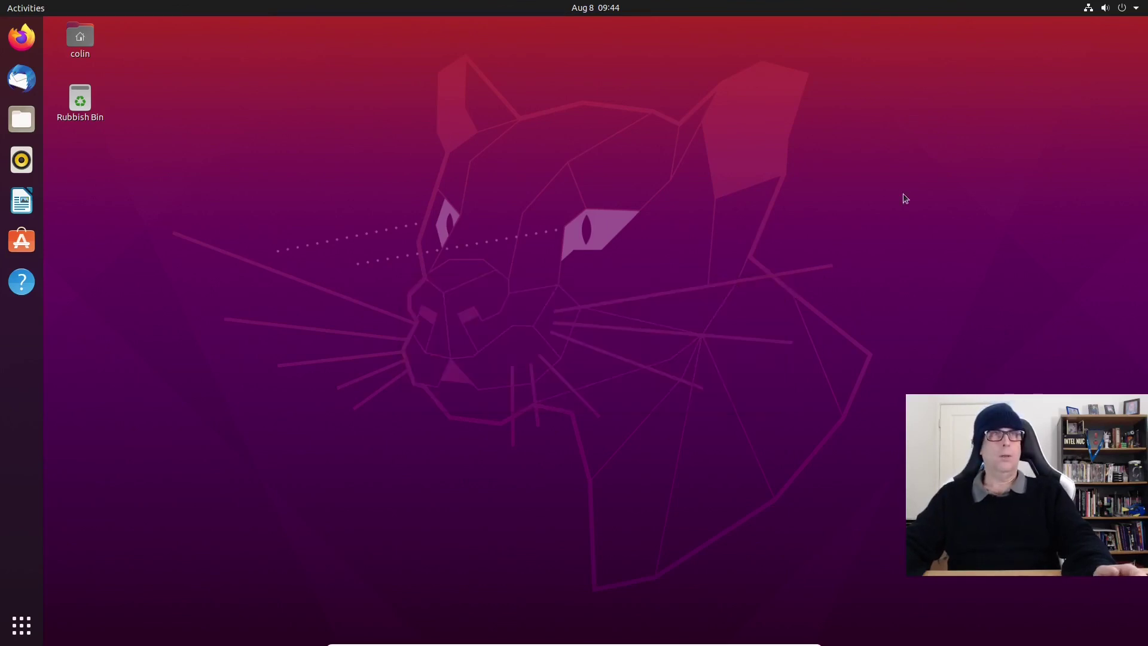
left_click(1115, 9)
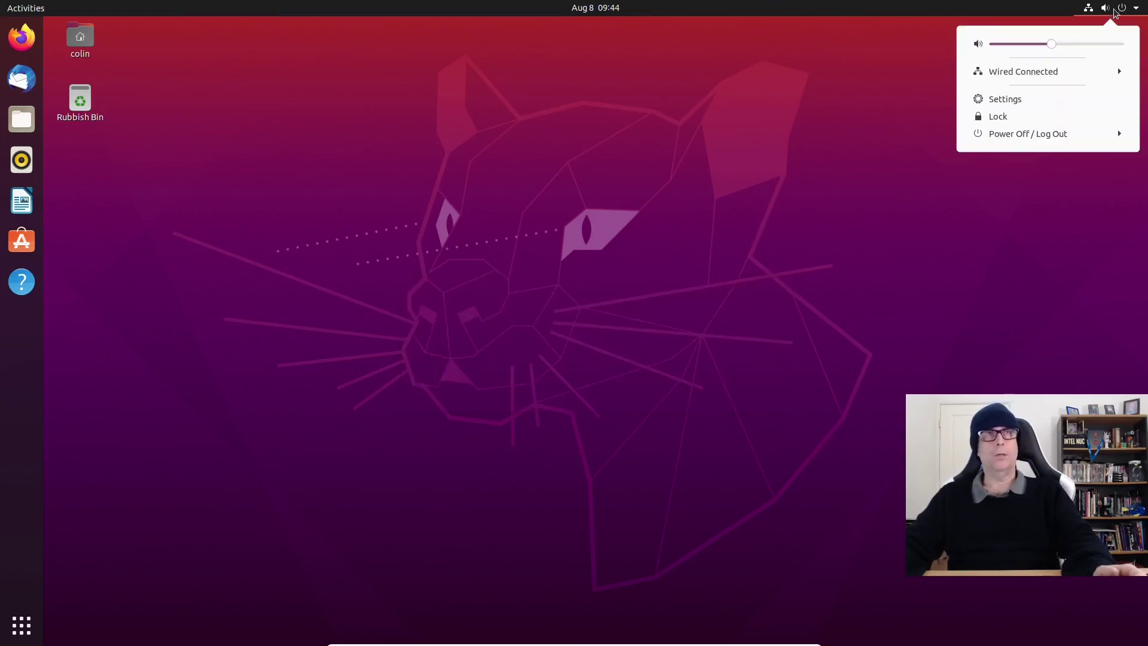
left_click(1030, 133)
left_click(1015, 198)
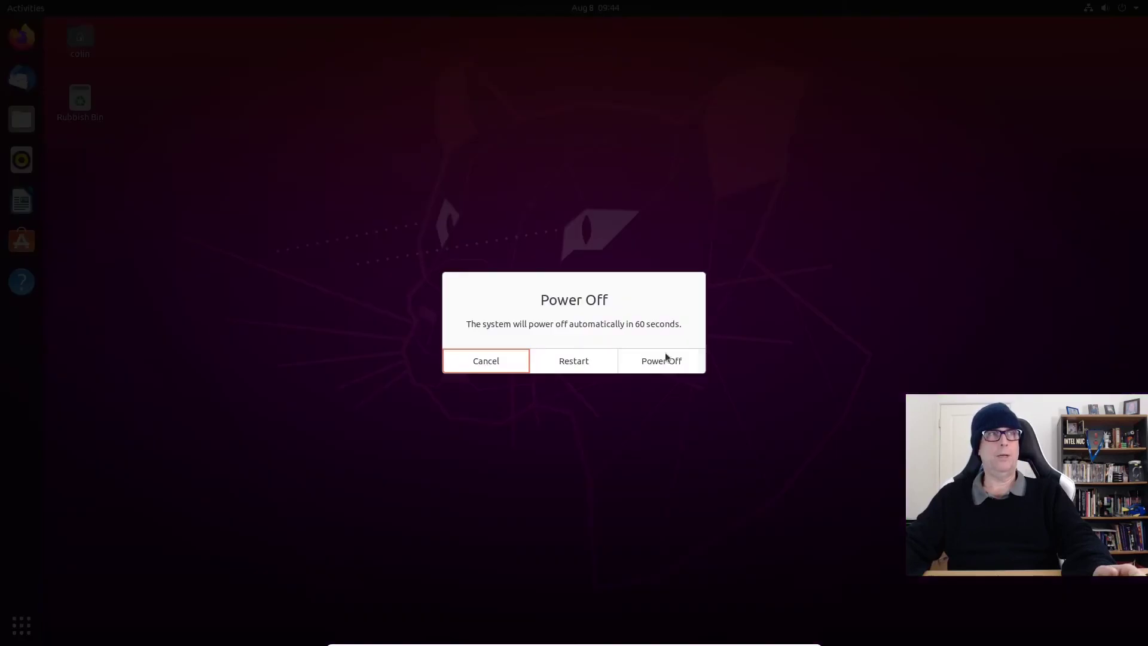
left_click(573, 360)
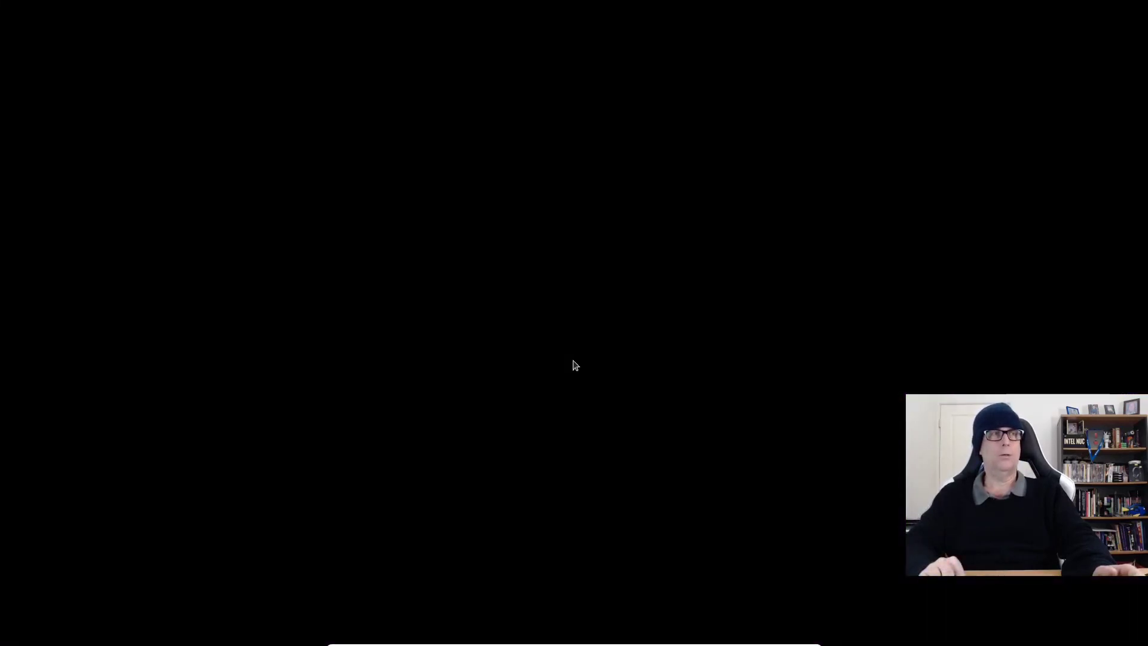
Step: Boot Windows Boot Manager from the GRUB menu and sign in with the account password
key("Down")
key("Down")
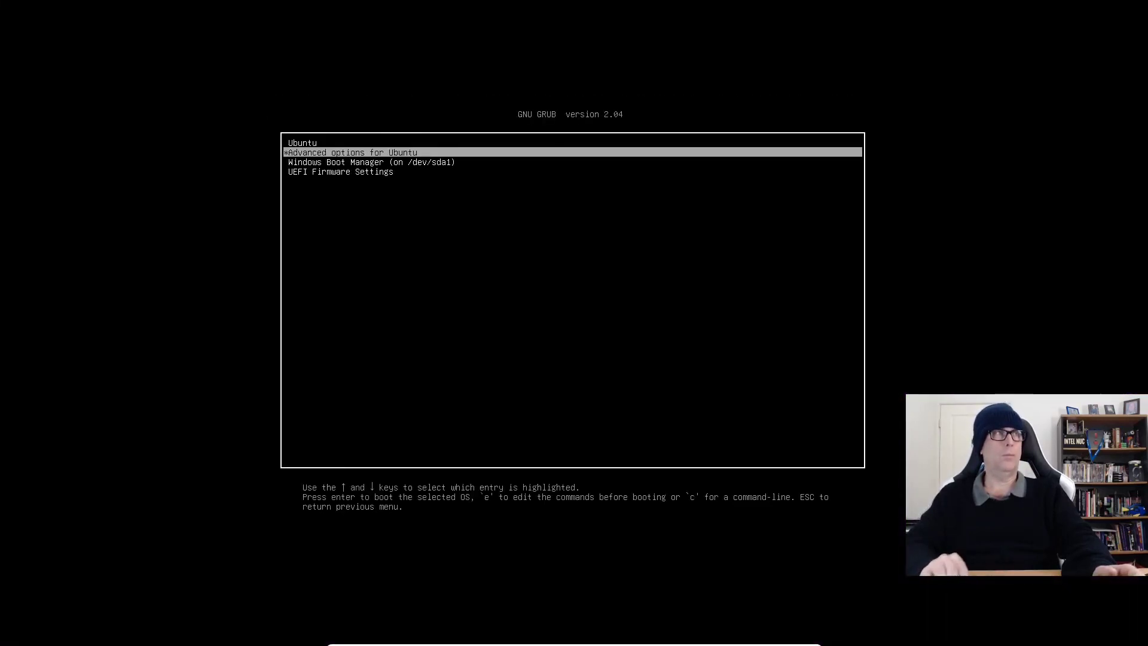
key("Return")
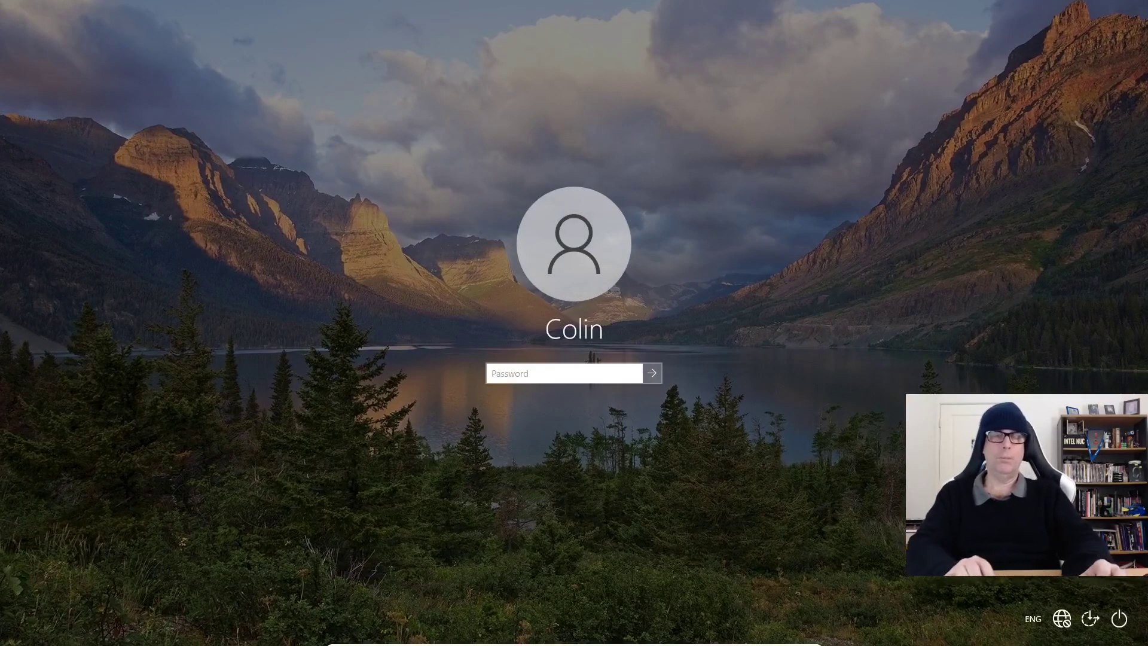
type("•••••••")
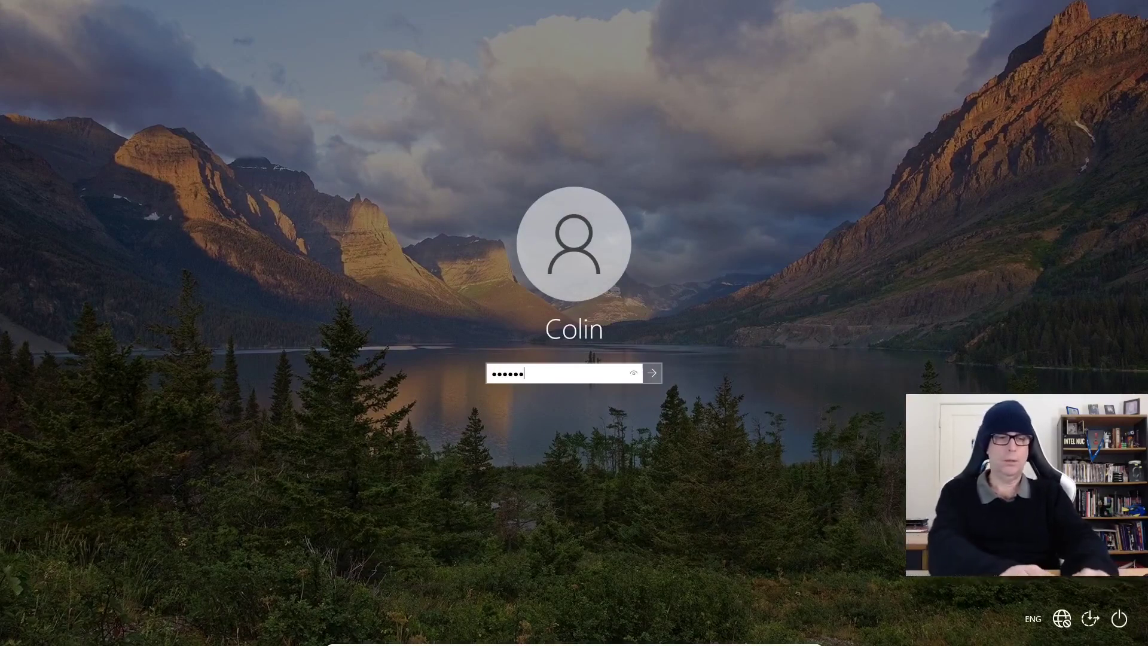
key("Return")
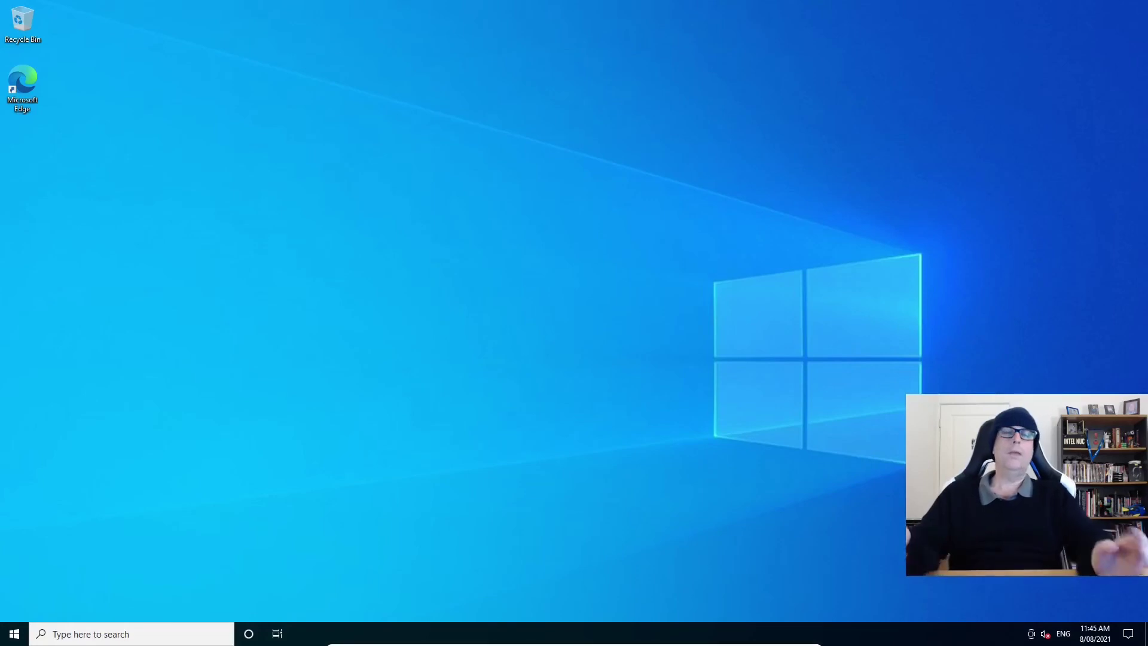